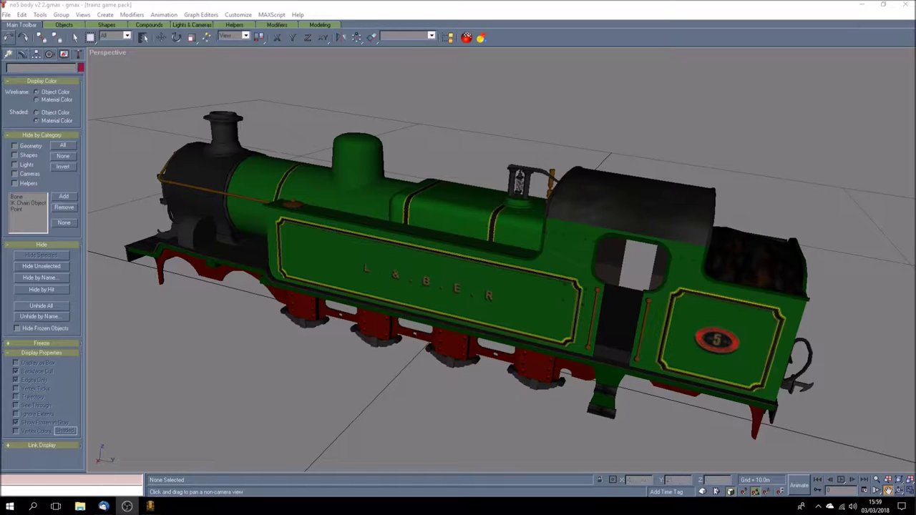
- Orbit and zoom around the tank locomotive to view its right side and cab
left_click(900, 491)
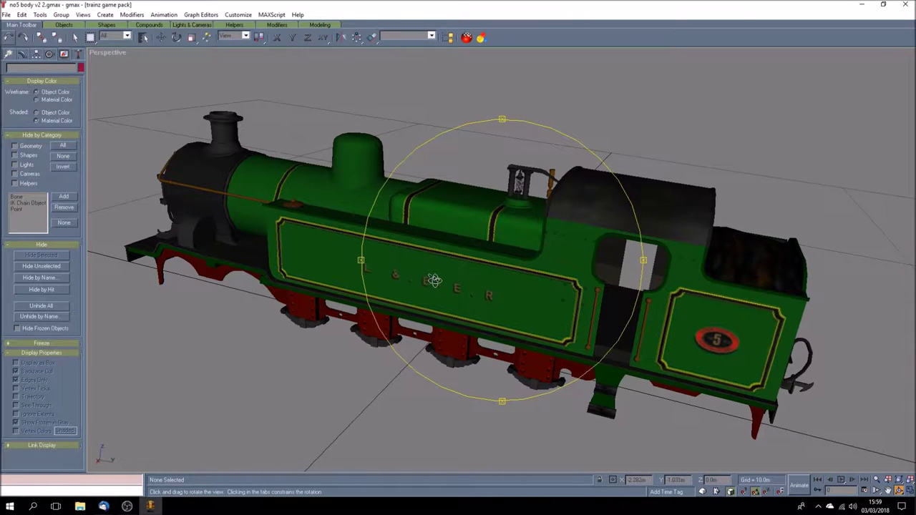
left_click_drag(429, 279, 499, 267)
scroll(450, 282, "down", 5)
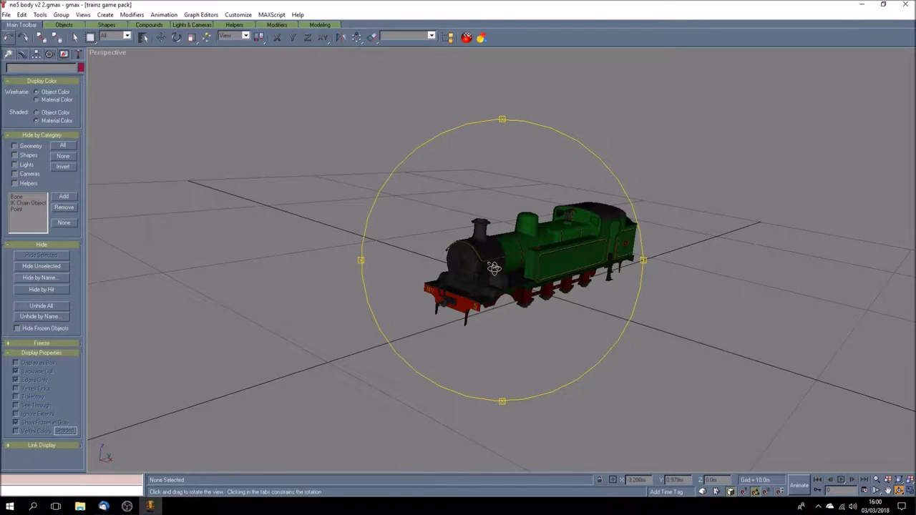
scroll(530, 276, "up", 4)
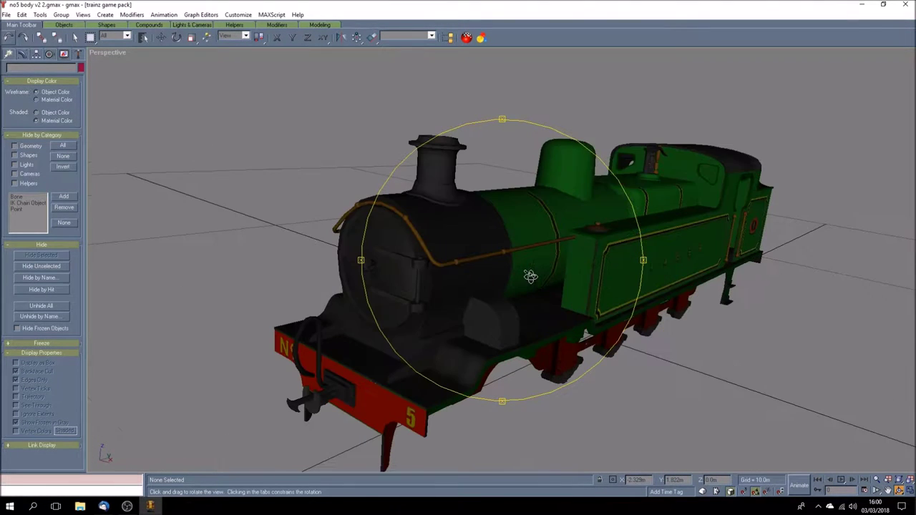
scroll(544, 286, "up", 2)
left_click_drag(518, 284, 427, 294)
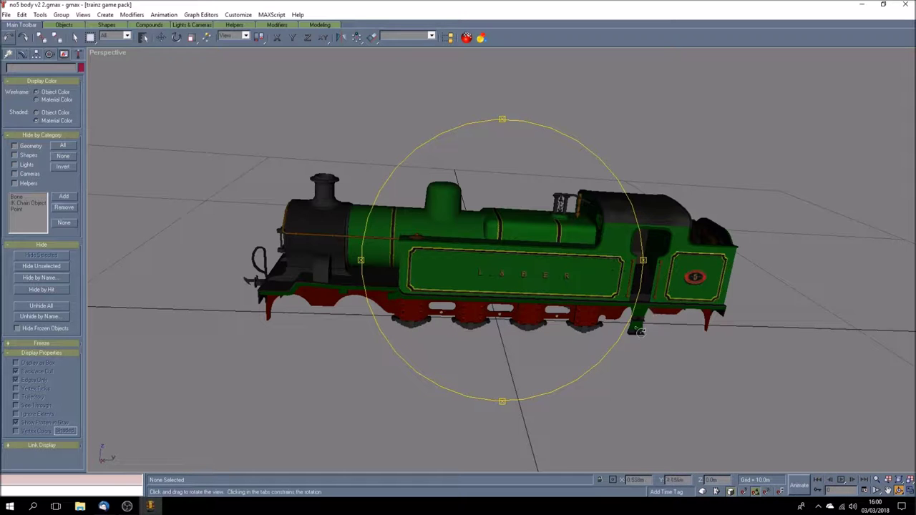
- Orbit to view the locomotive from above and along its side, then list the scene's named objects
left_click_drag(519, 325, 494, 323)
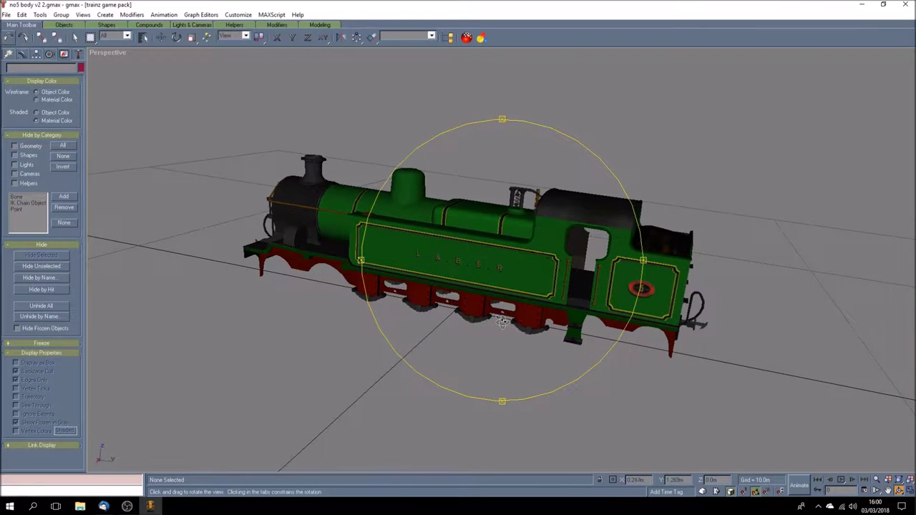
scroll(502, 322, "up", 3)
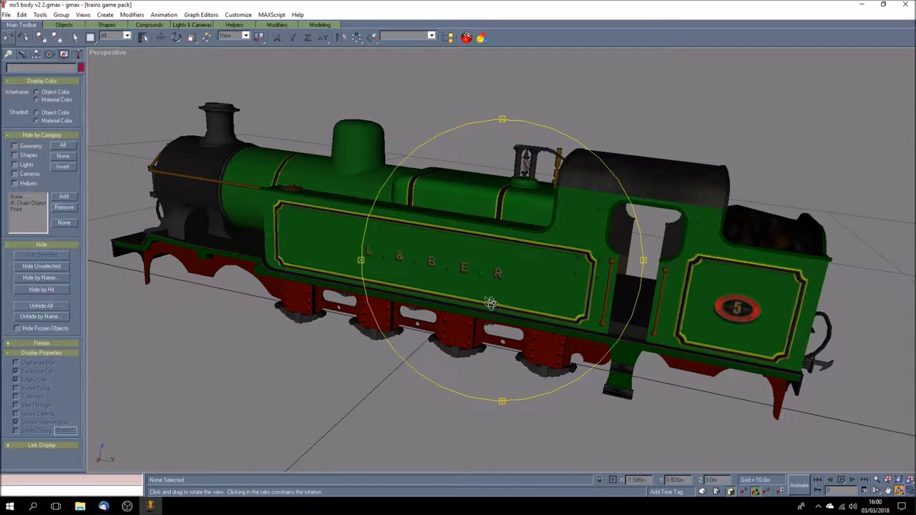
left_click_drag(491, 306, 481, 307)
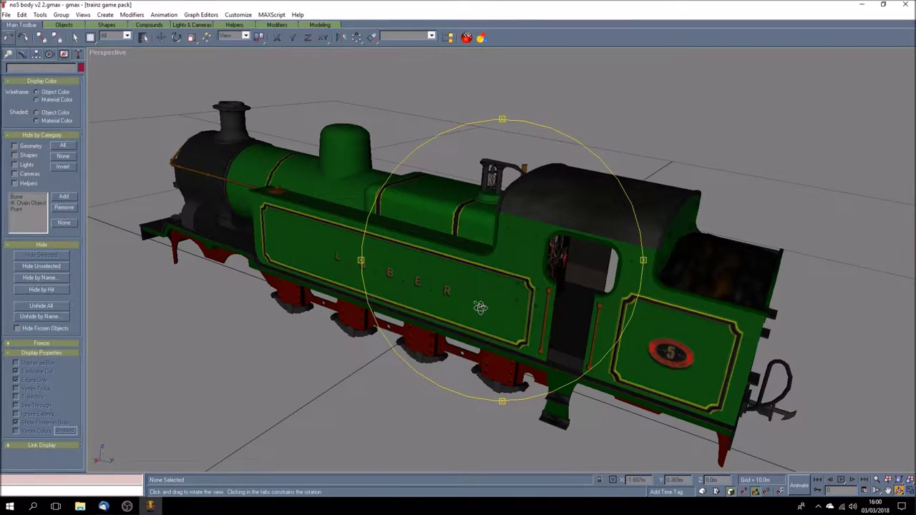
left_click_drag(486, 308, 501, 308)
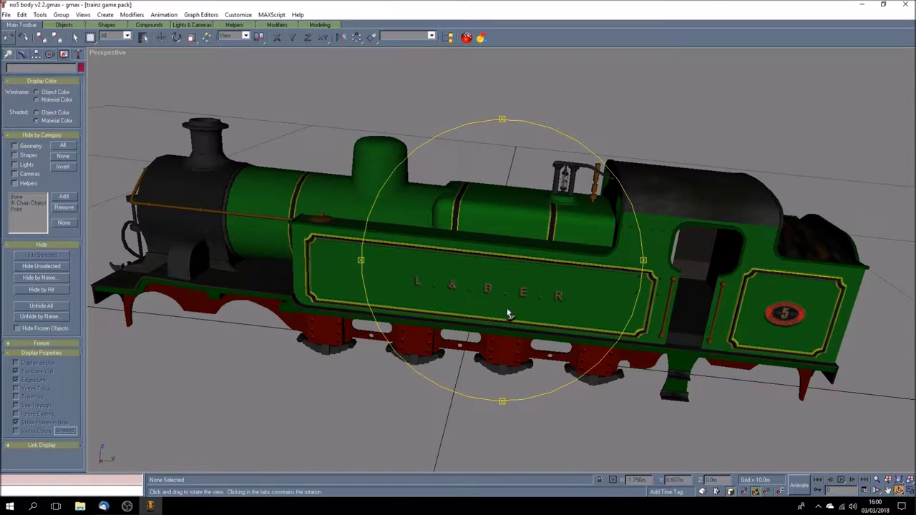
left_click_drag(448, 311, 489, 300)
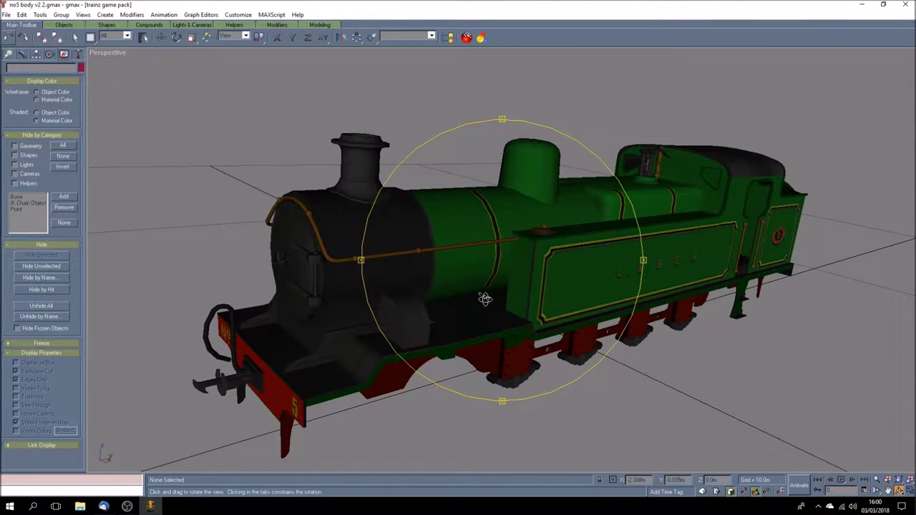
left_click_drag(485, 299, 482, 298)
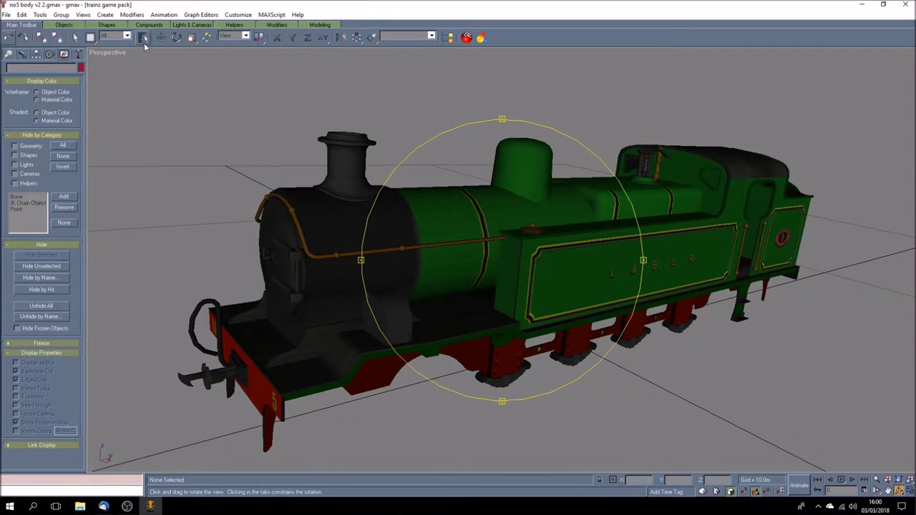
left_click(144, 38)
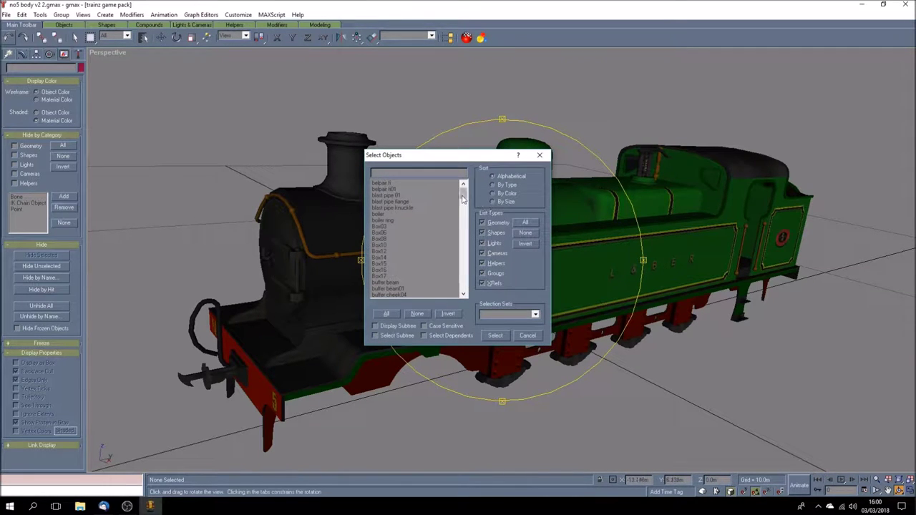
- Scroll through the named parts list, close it, and orbit in close on the tank top and dome
left_click_drag(463, 195, 462, 293)
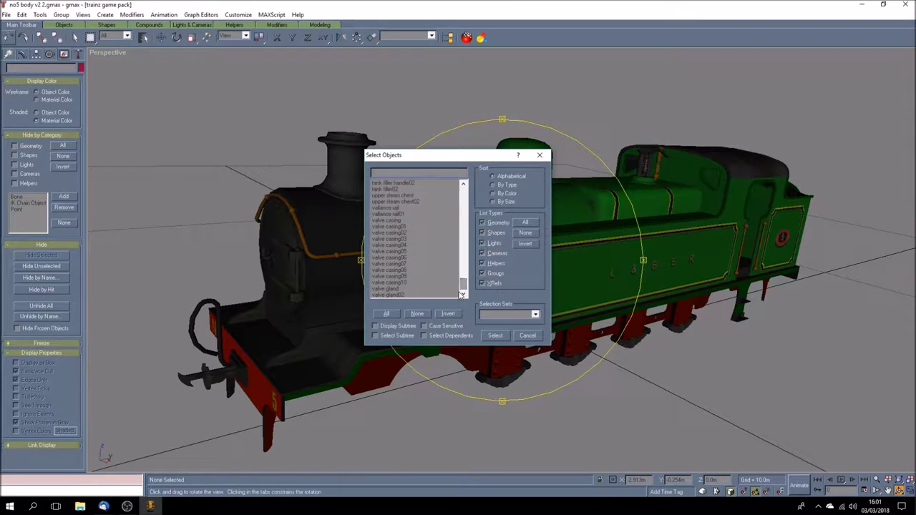
left_click(497, 336)
left_click_drag(517, 280, 479, 282)
left_click_drag(526, 241, 516, 229)
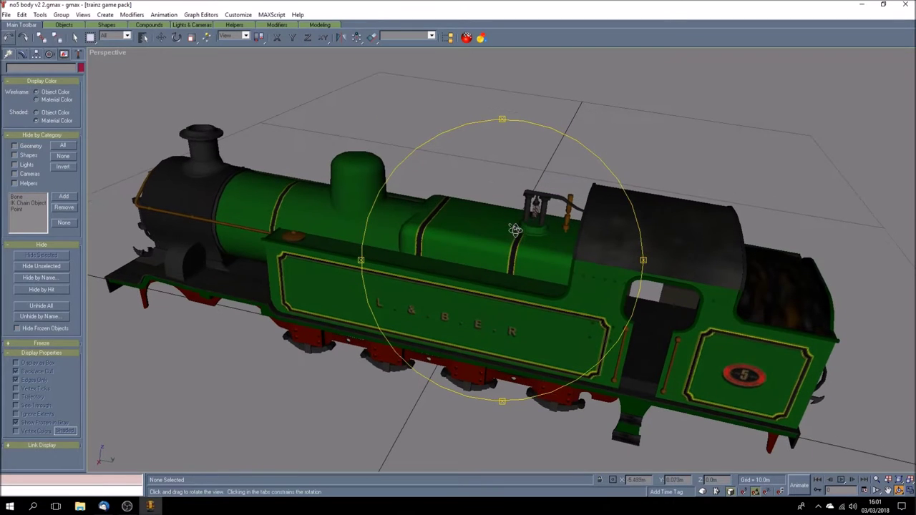
scroll(560, 206, "up", 3)
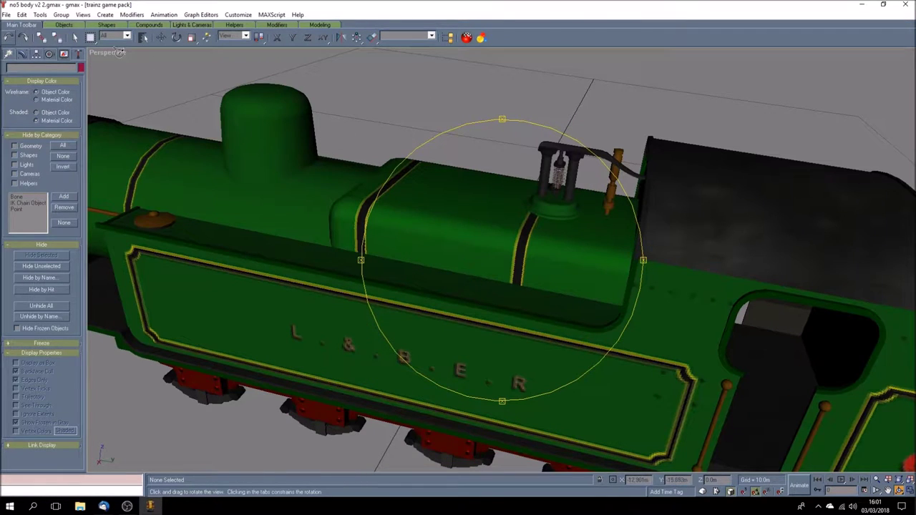
left_click(76, 39)
- Select the whistle pipe and open the Polygon Counter, showing 41 for it and 5750 in total
left_click(602, 154)
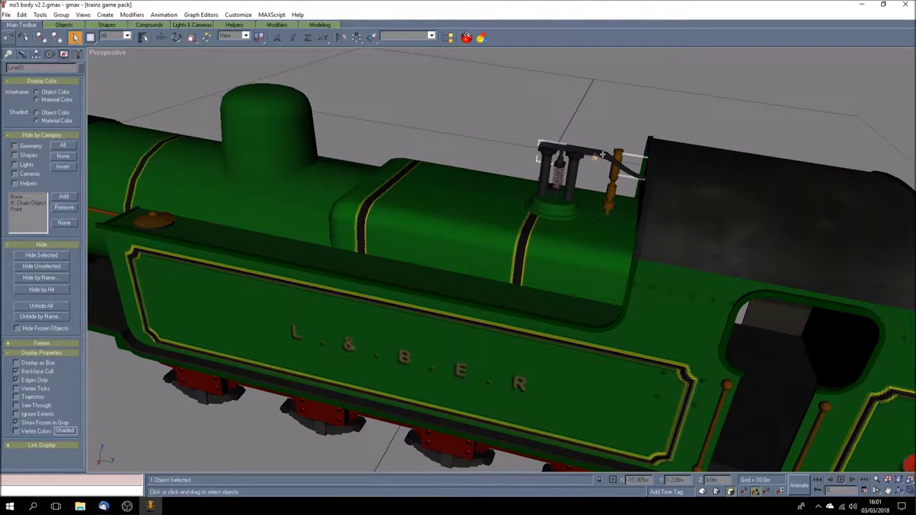
left_click(79, 54)
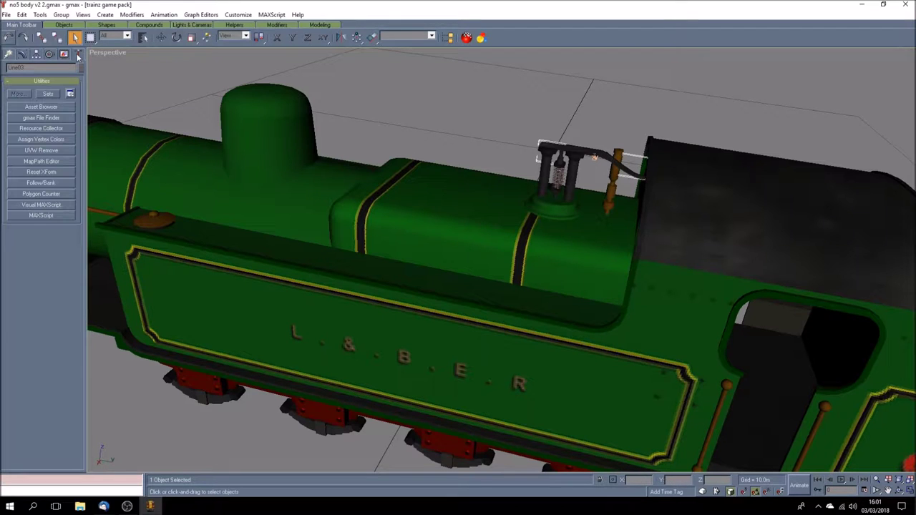
left_click(49, 195)
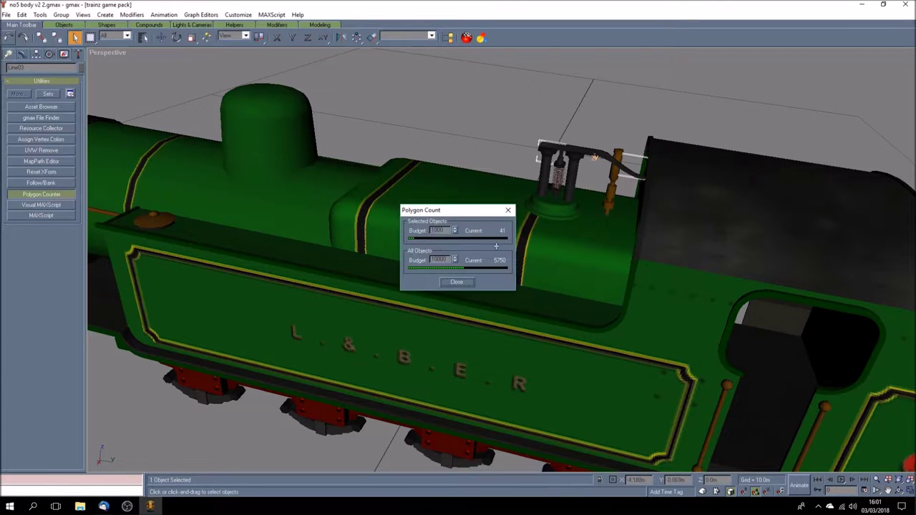
left_click_drag(487, 212, 189, 303)
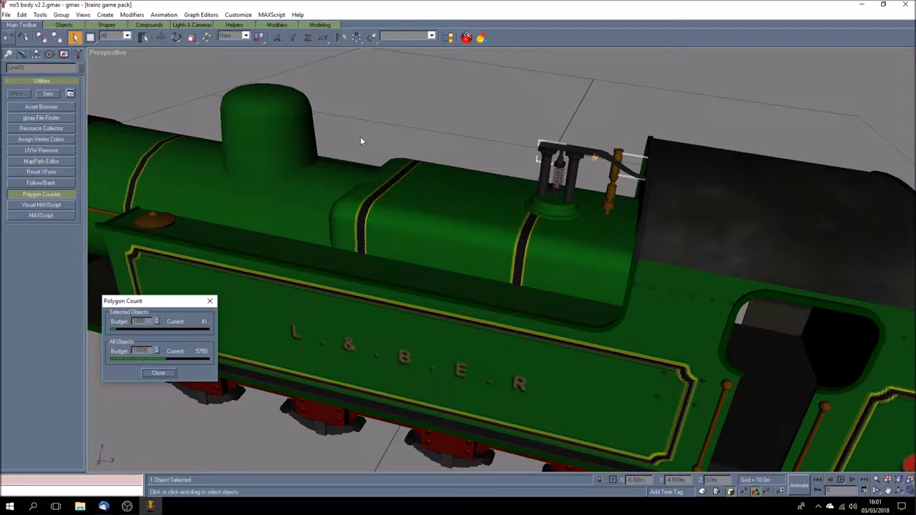
left_click(471, 154)
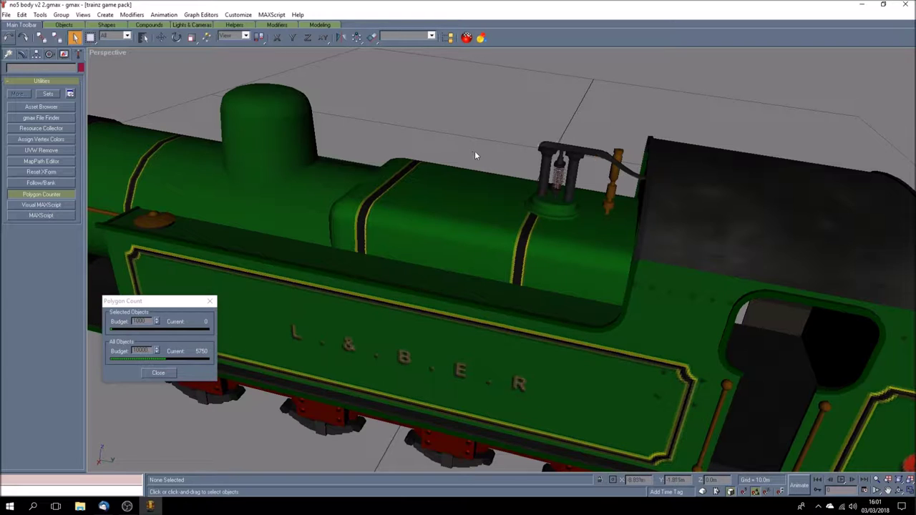
scroll(490, 171, "down", 3)
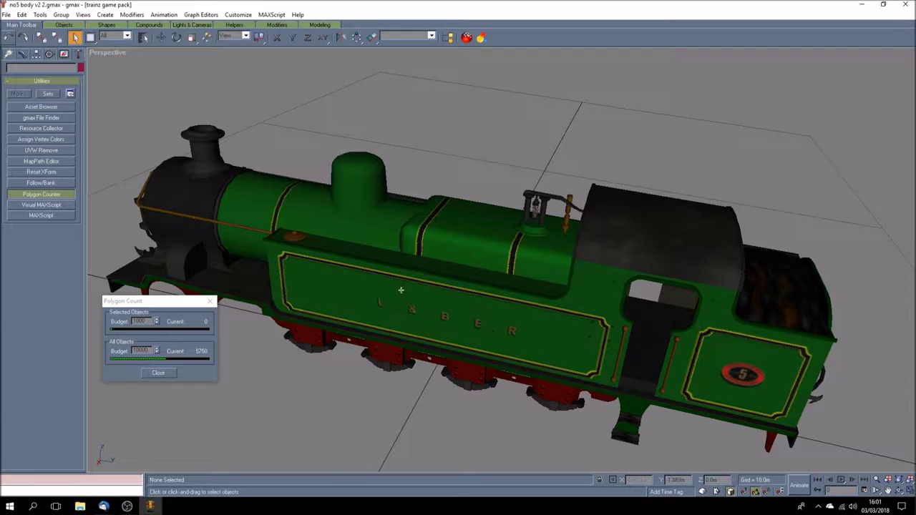
left_click(900, 492)
- Orbit the view, then read the polygon counts of the steam dome (119) and chimney (414)
mouse_move(492, 315)
left_mouse_down()
mouse_move(487, 301)
mouse_move(473, 307)
mouse_move(487, 307)
mouse_move(482, 315)
left_mouse_up()
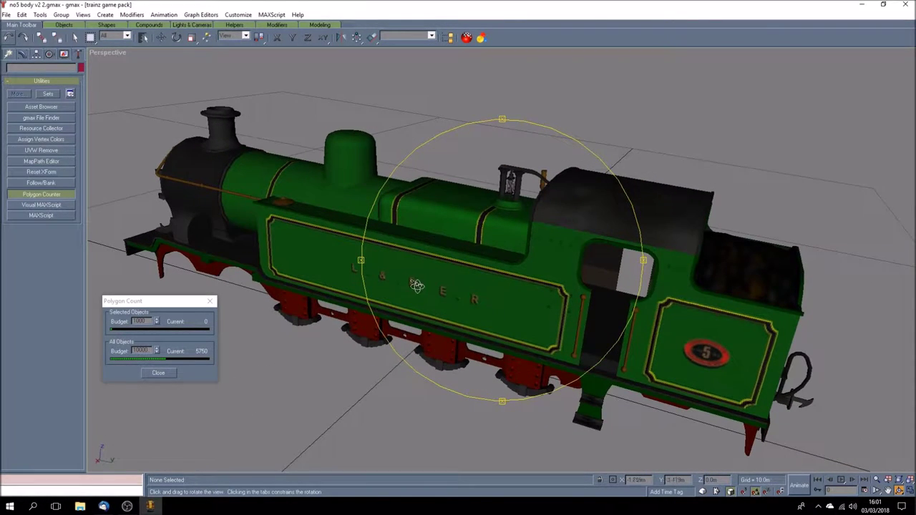
left_click_drag(417, 285, 425, 285)
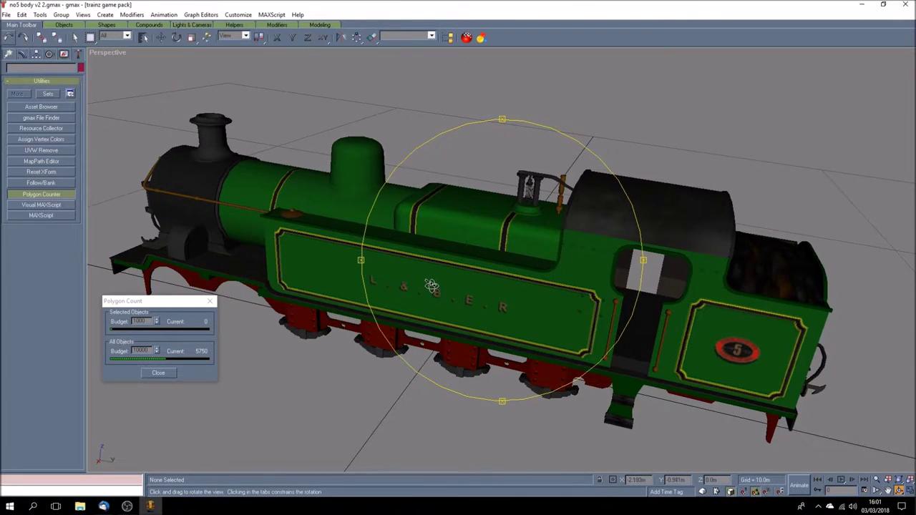
left_click_drag(430, 287, 425, 285)
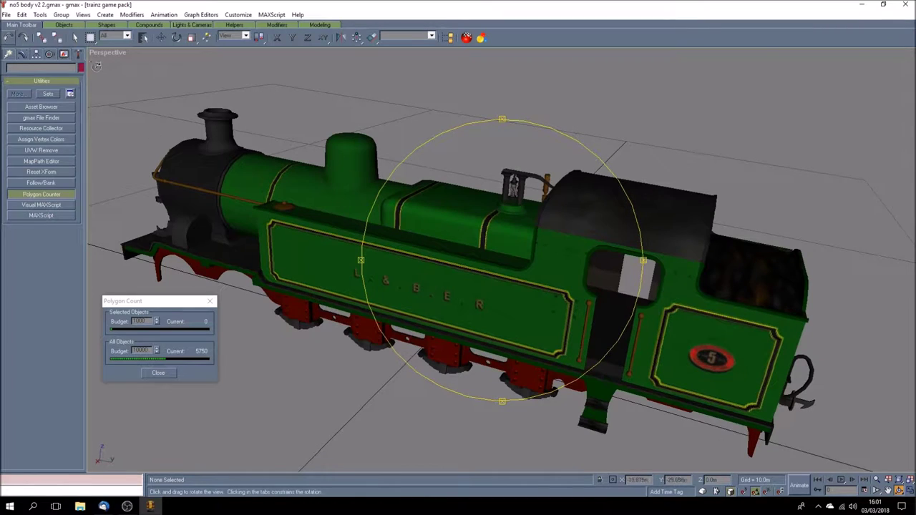
left_click(75, 38)
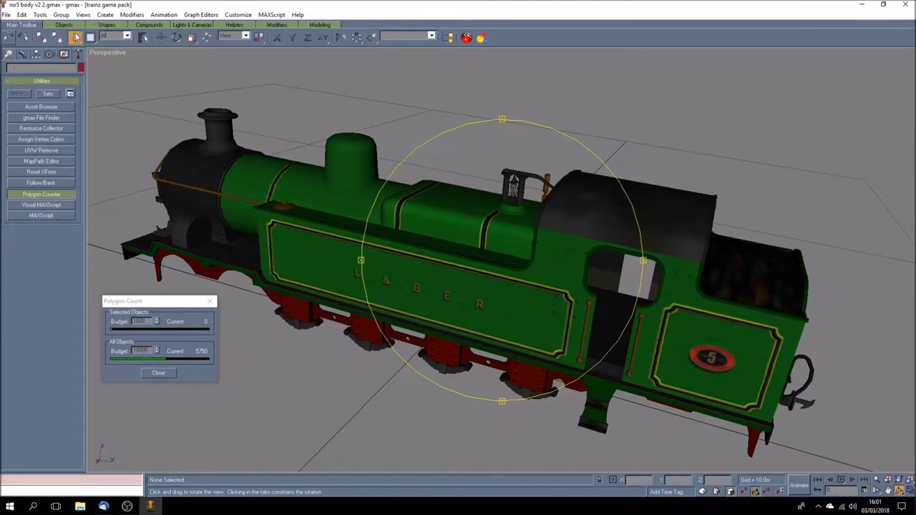
left_click(349, 153)
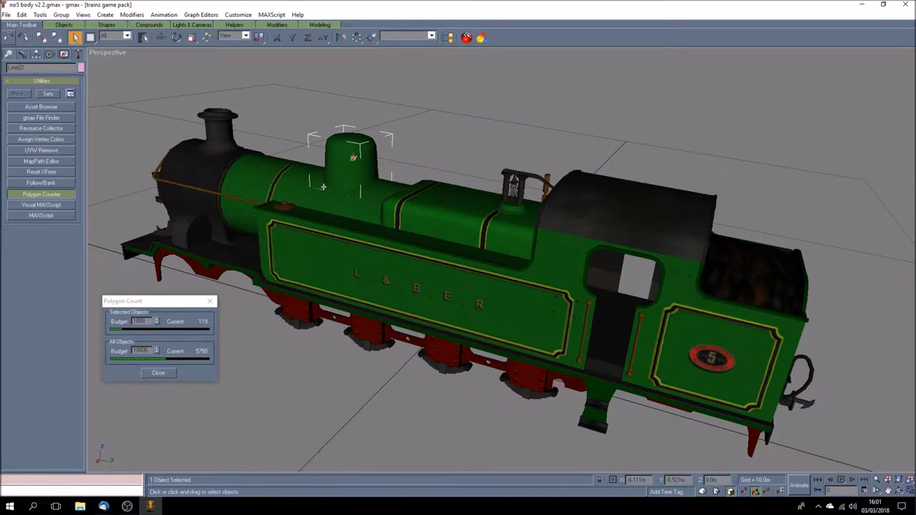
left_click(219, 128)
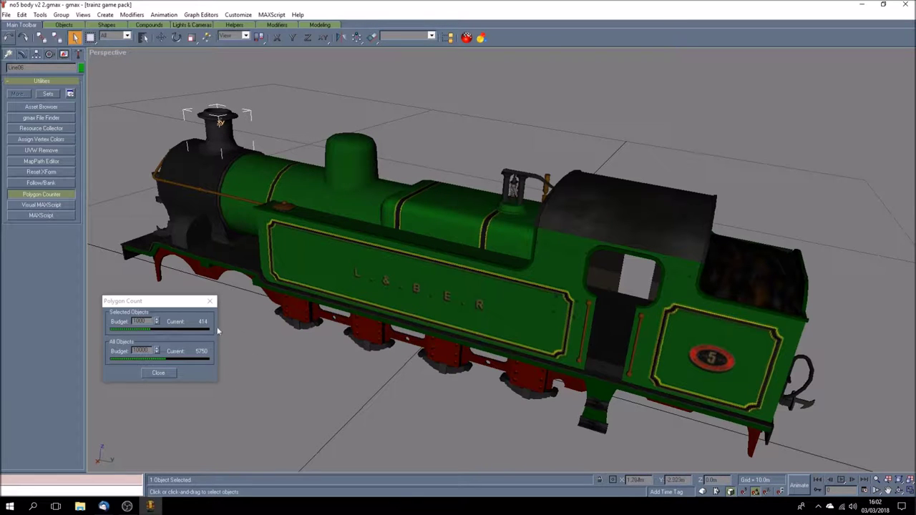
- Set the Perspective view to Smooth + Highlights and select the steam dome to confirm its 119 polygons
right_click(102, 54)
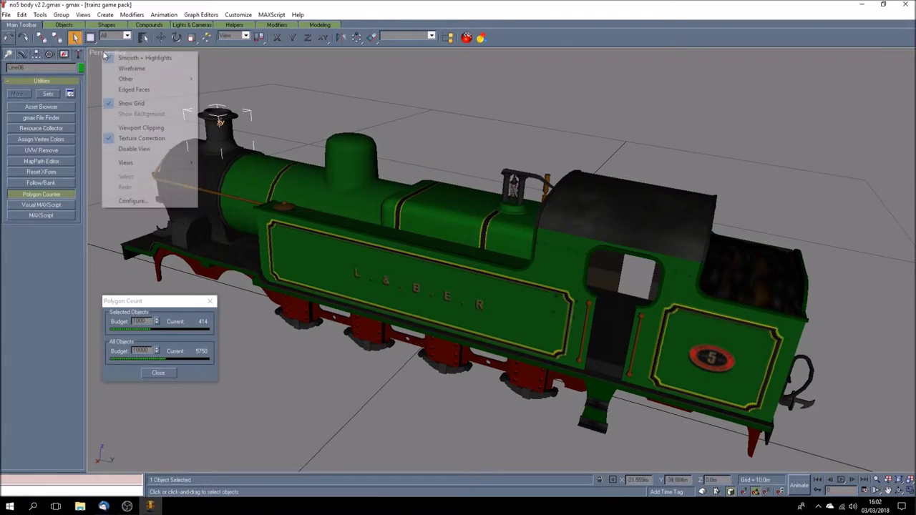
left_click(120, 71)
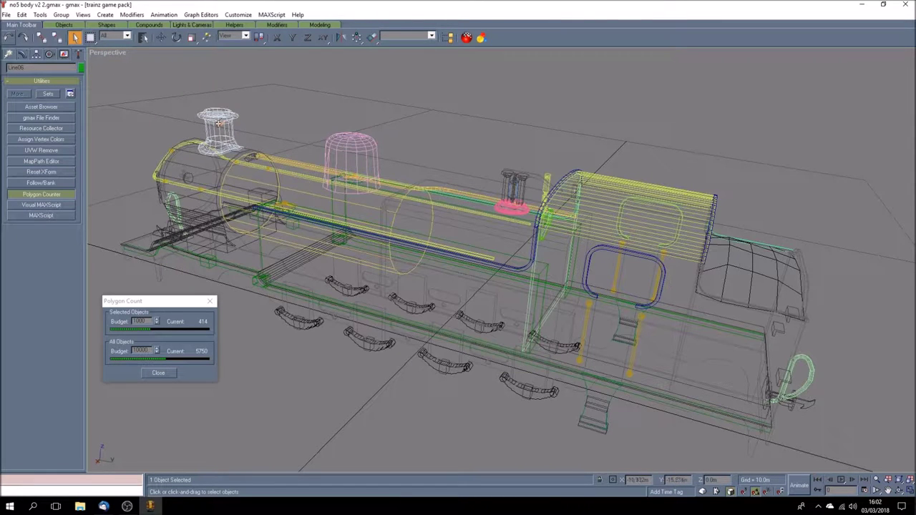
right_click(110, 57)
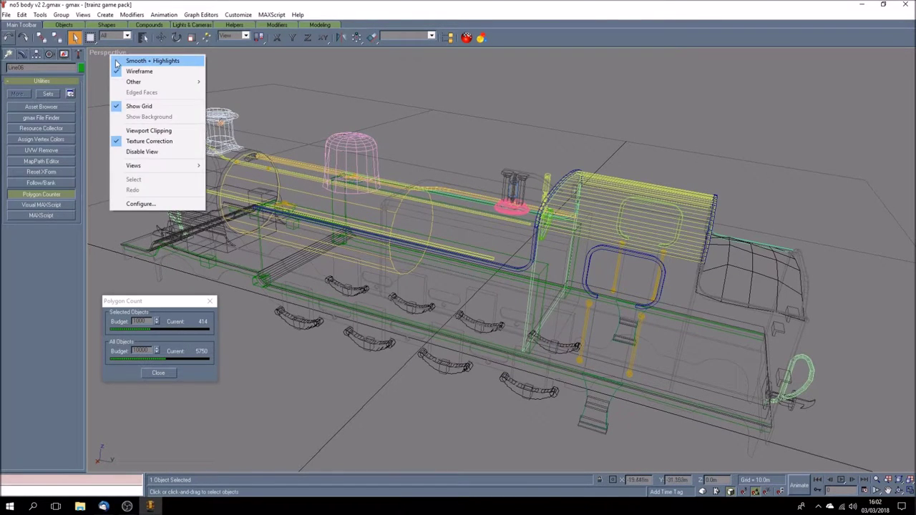
left_click(115, 61)
left_click(347, 166)
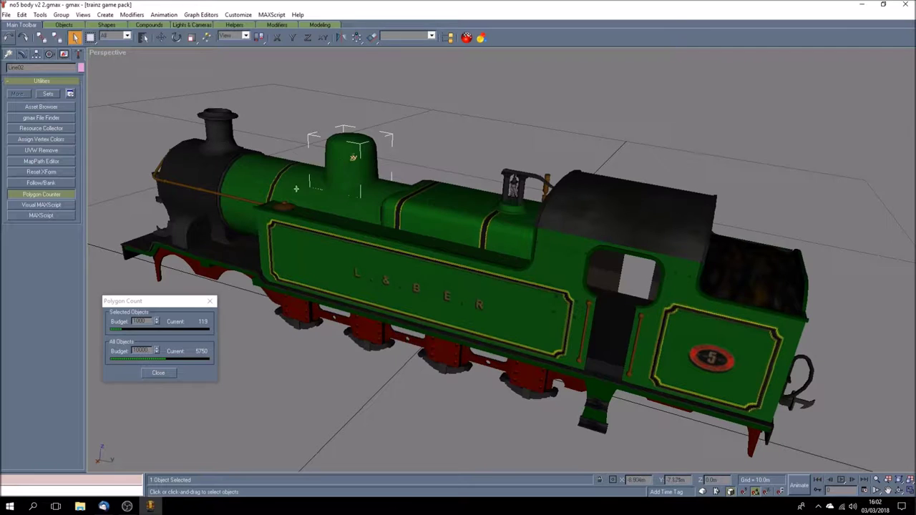
left_click(461, 139)
scroll(357, 150, "up", 5)
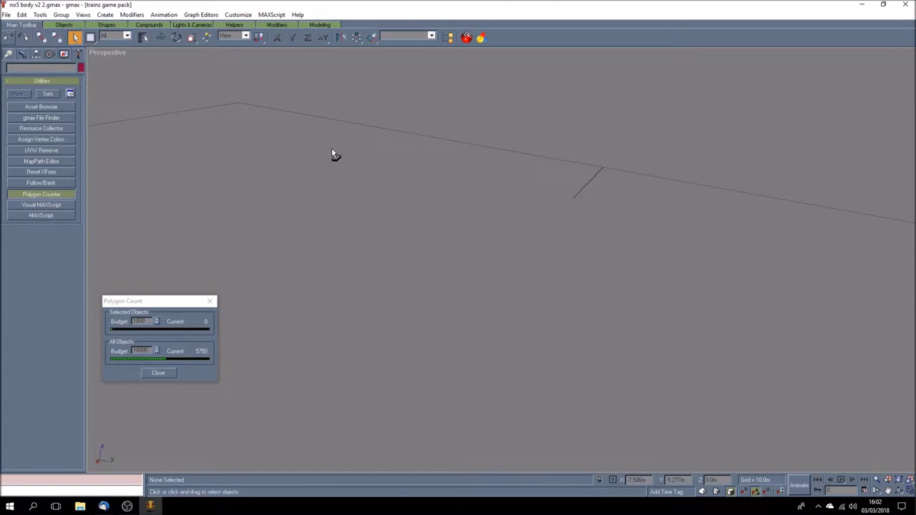
scroll(332, 149, "down", 5)
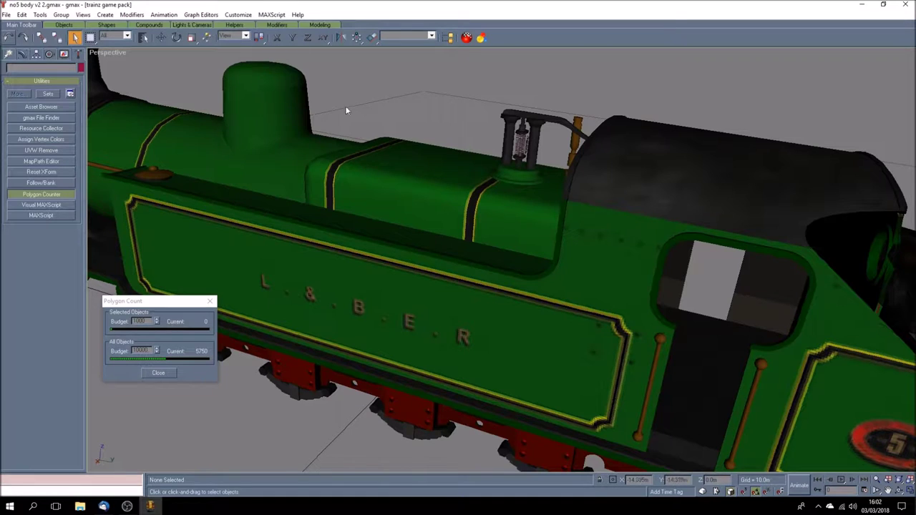
left_click(524, 179)
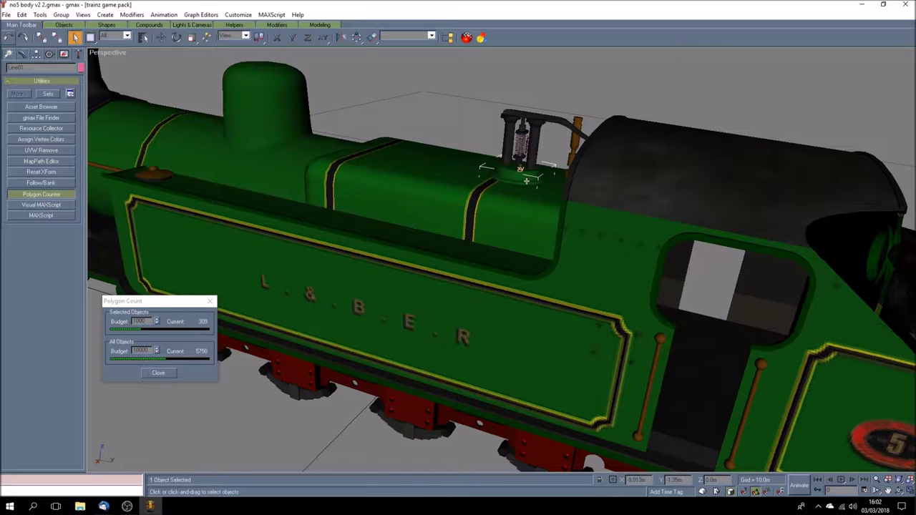
left_click(473, 138)
left_click(523, 152)
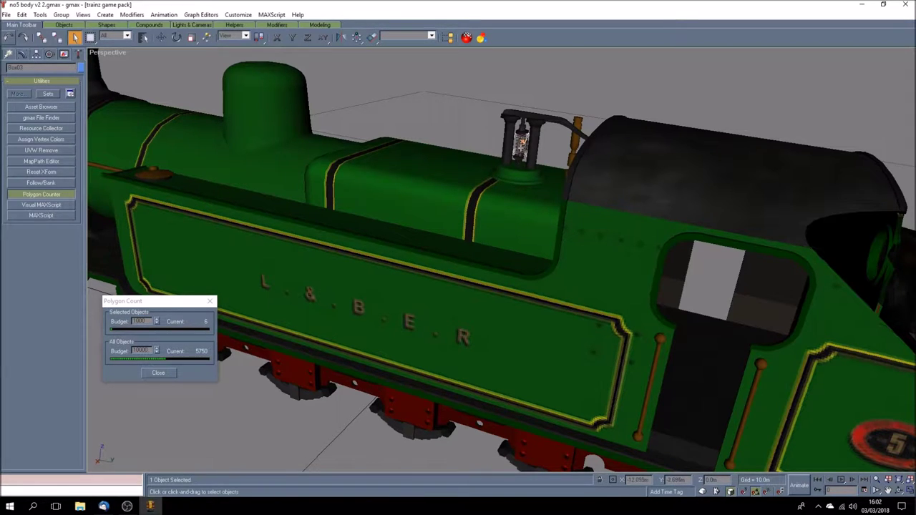
left_click(480, 134)
scroll(490, 137, "down", 5)
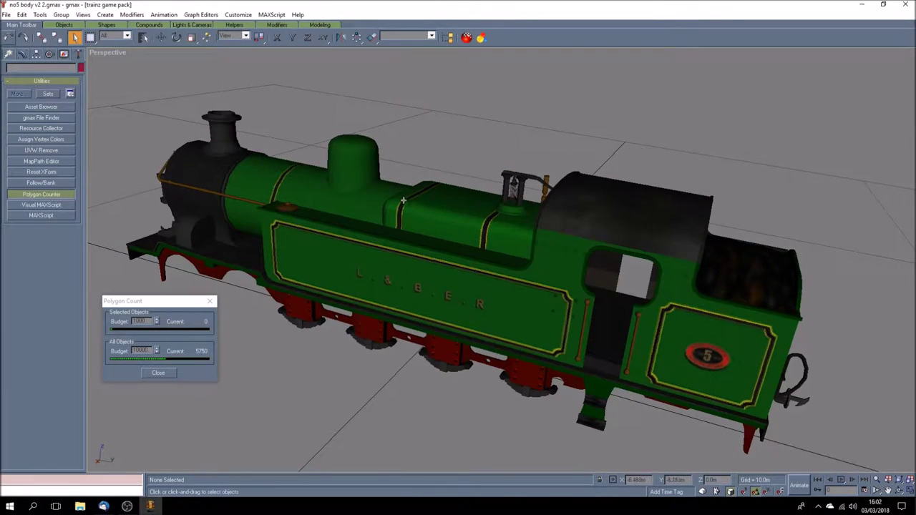
- Check polygon counts on the boiler handrail, its knob and the long boiler cylinder
left_click(204, 191)
left_click(311, 214)
left_click(133, 187)
left_click(160, 40)
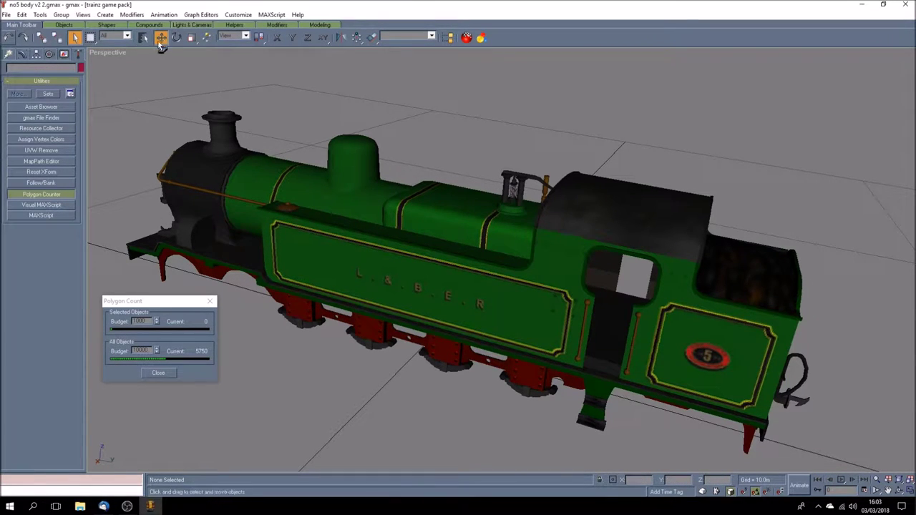
left_click(203, 191)
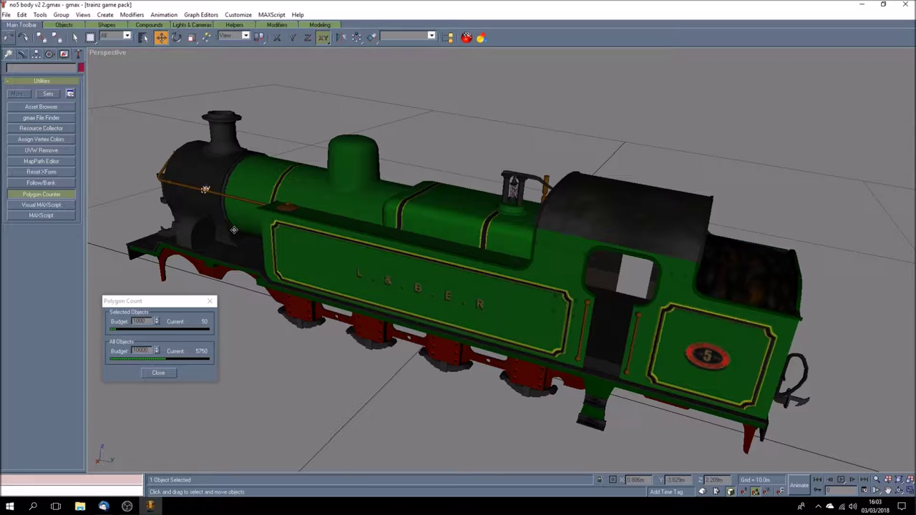
left_click(183, 186)
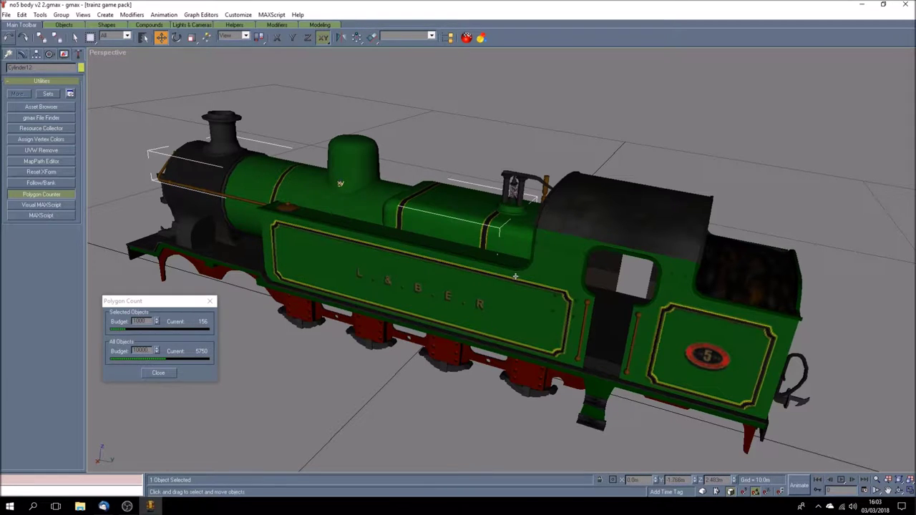
left_click(253, 342)
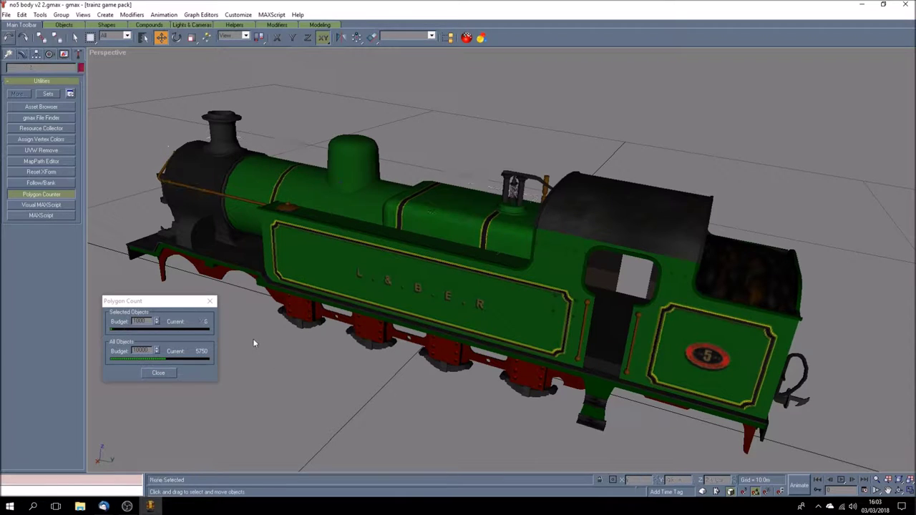
- Check polygon counts of the wheel springs, a part by the front wheel, rear coupling hook and buffer
left_click(312, 324)
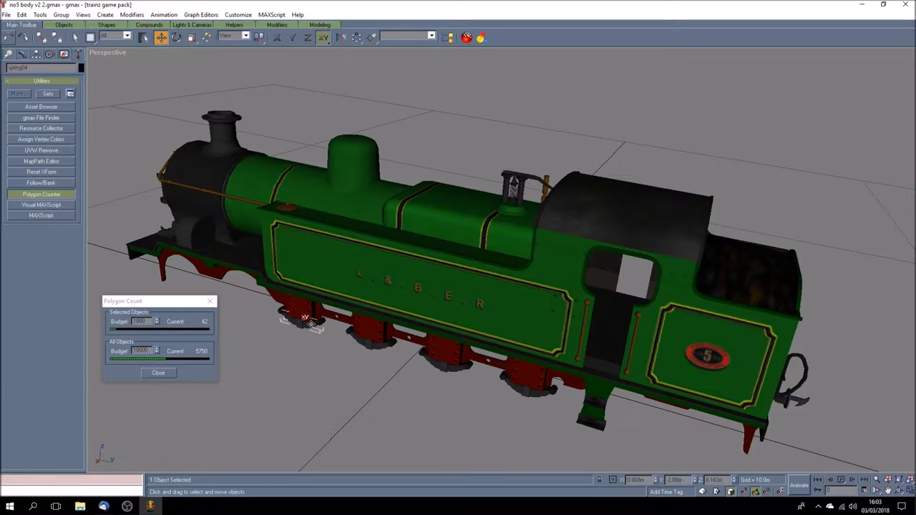
left_click(380, 346)
left_click(409, 380)
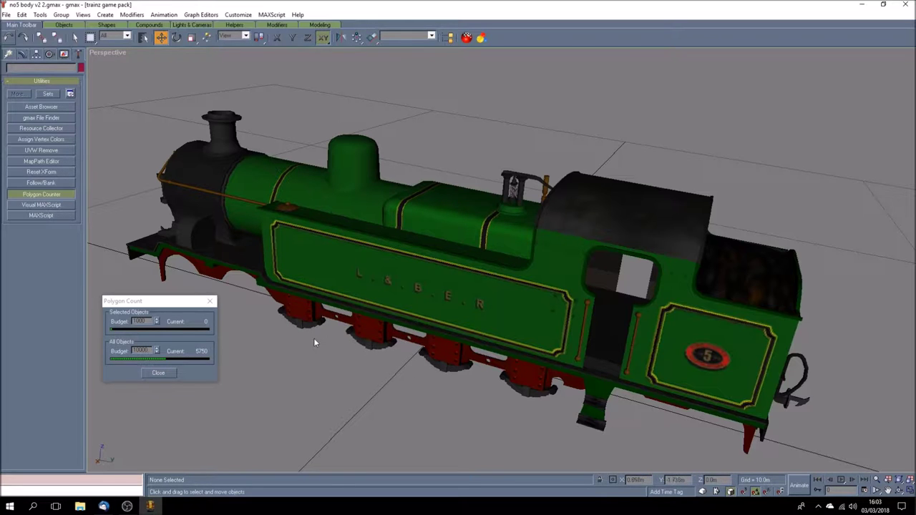
left_click(302, 309)
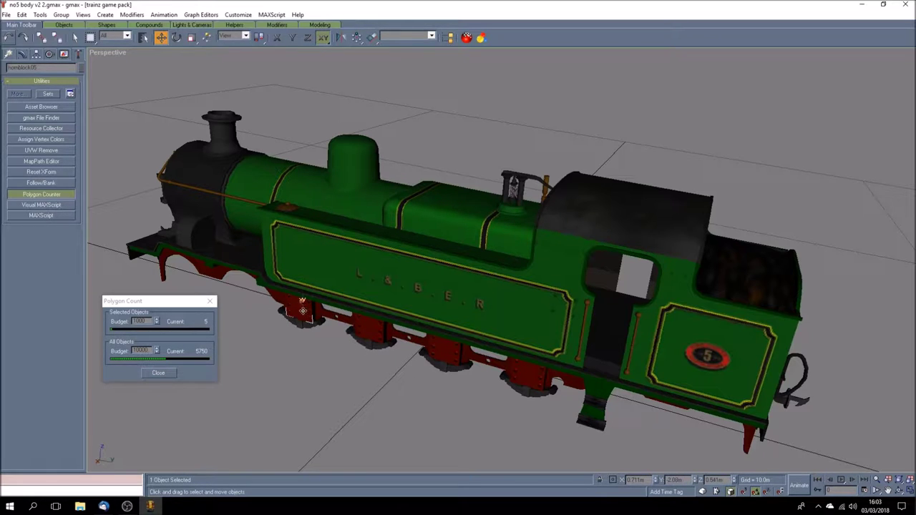
left_click(352, 364)
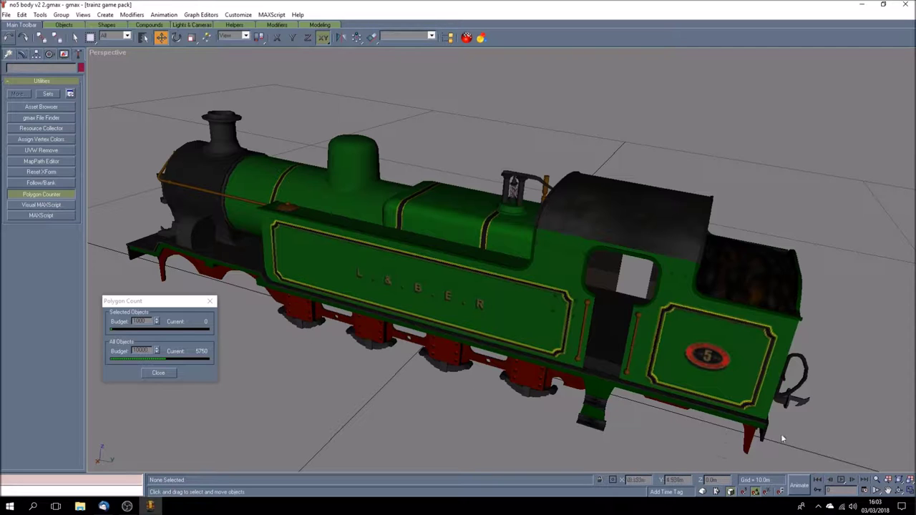
left_click(800, 399)
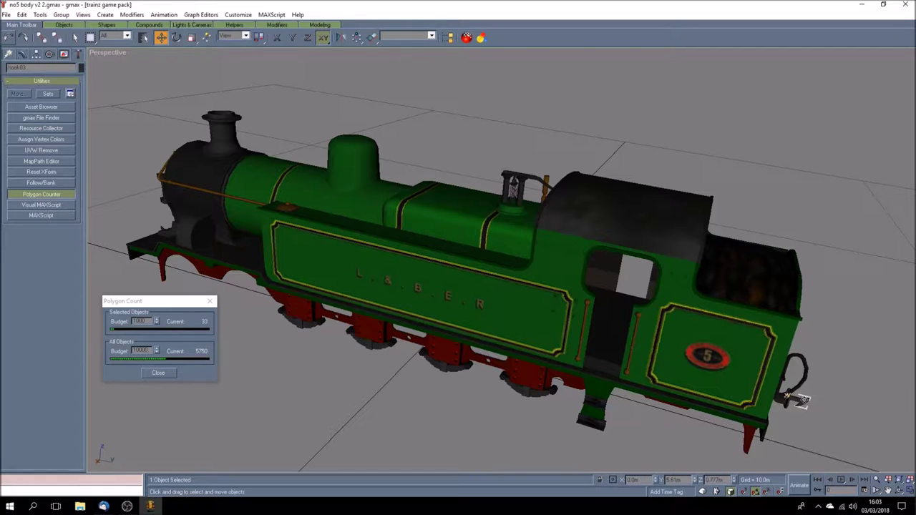
left_click(786, 406)
- Orbit to the cab side, save the locomotive model, and disable the Perspective view
left_click(899, 490)
left_click_drag(581, 350, 494, 326)
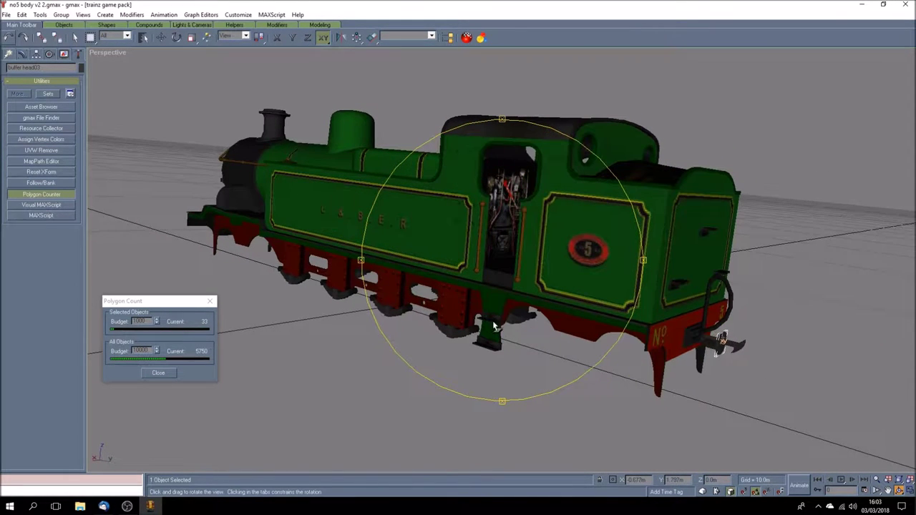
left_click(75, 37)
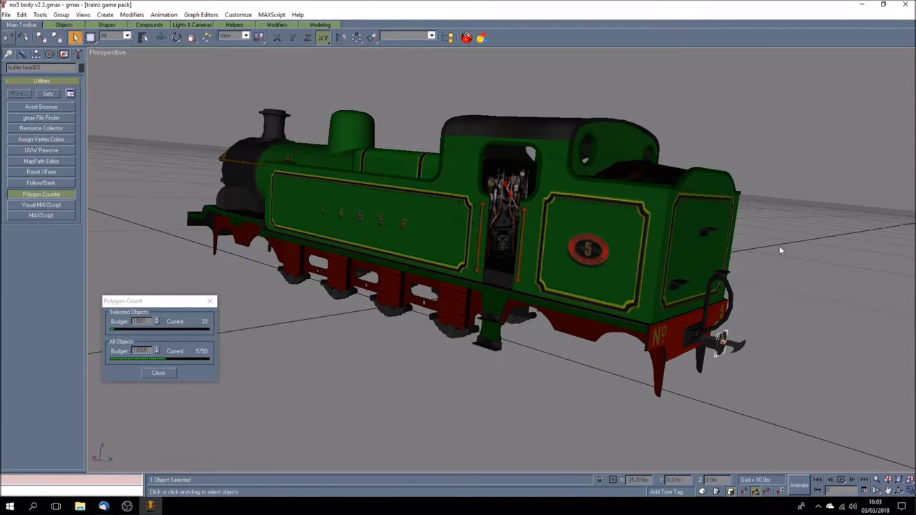
left_click(778, 250)
key("ctrl+s")
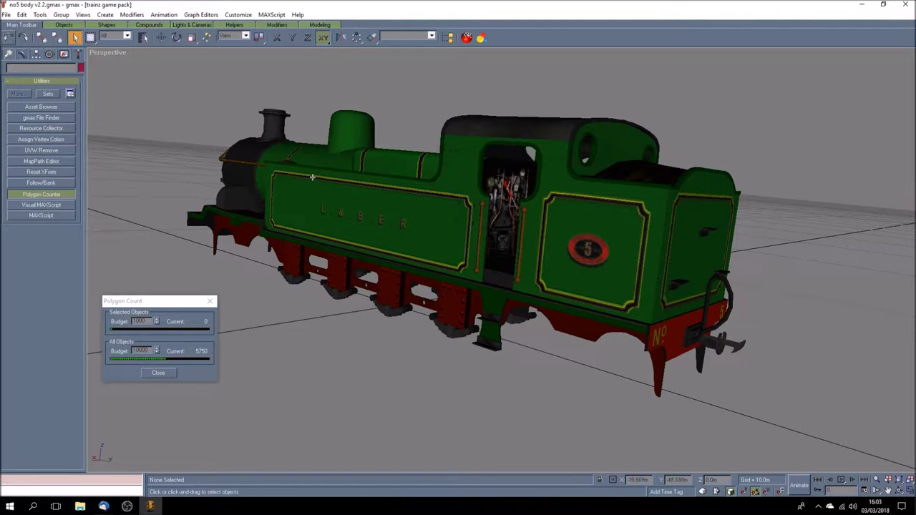
right_click(94, 53)
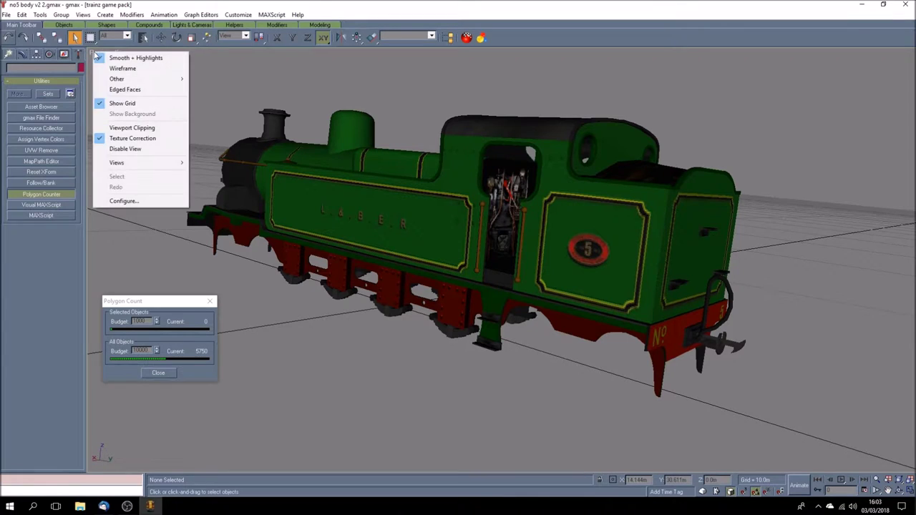
left_click(160, 143)
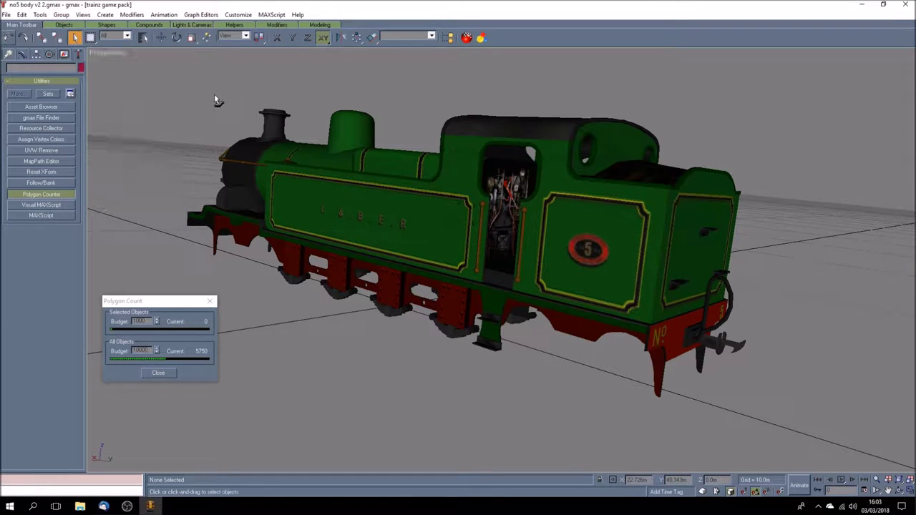
left_click(481, 37)
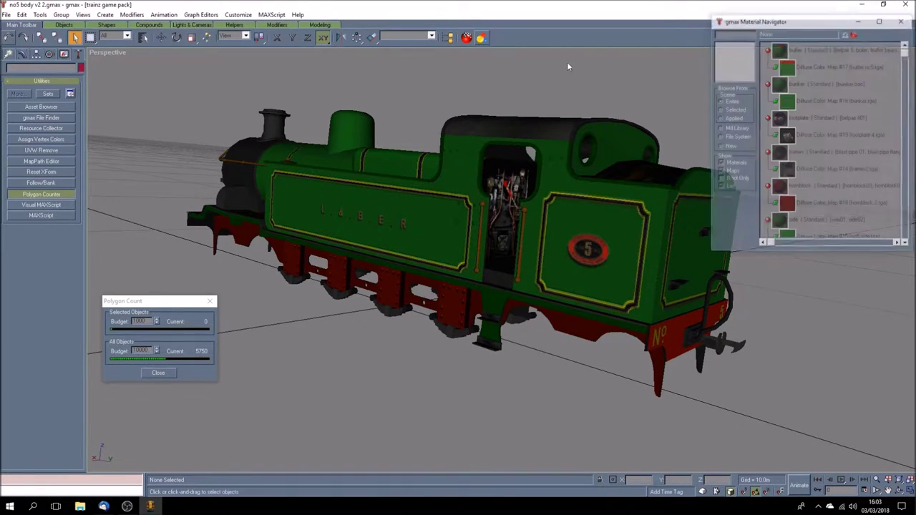
- Uncheck Maps in the Material Navigator, then select side01 to show its 66 polygons and modifier stack
left_click(720, 171)
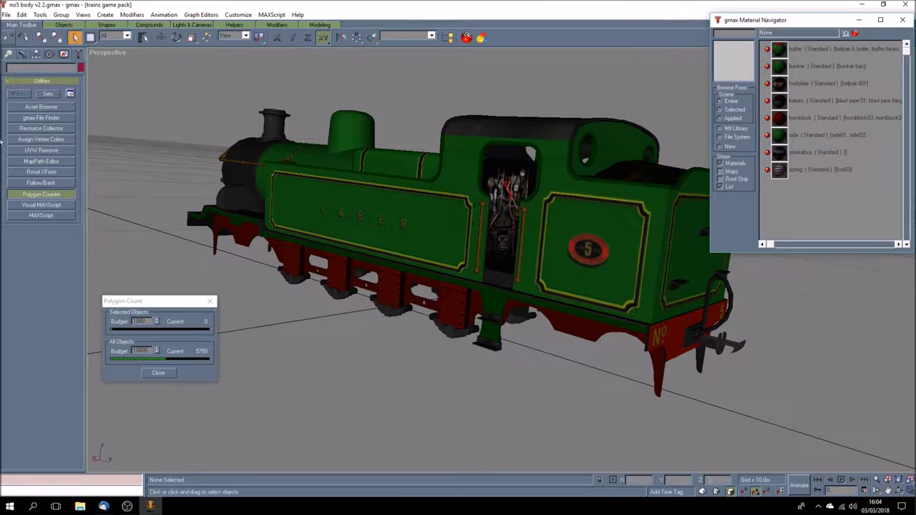
left_click(327, 228)
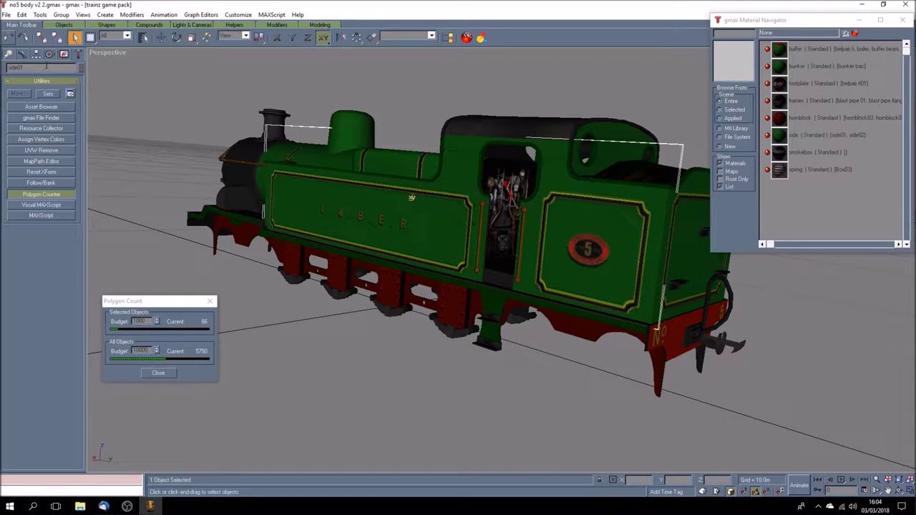
left_click(22, 54)
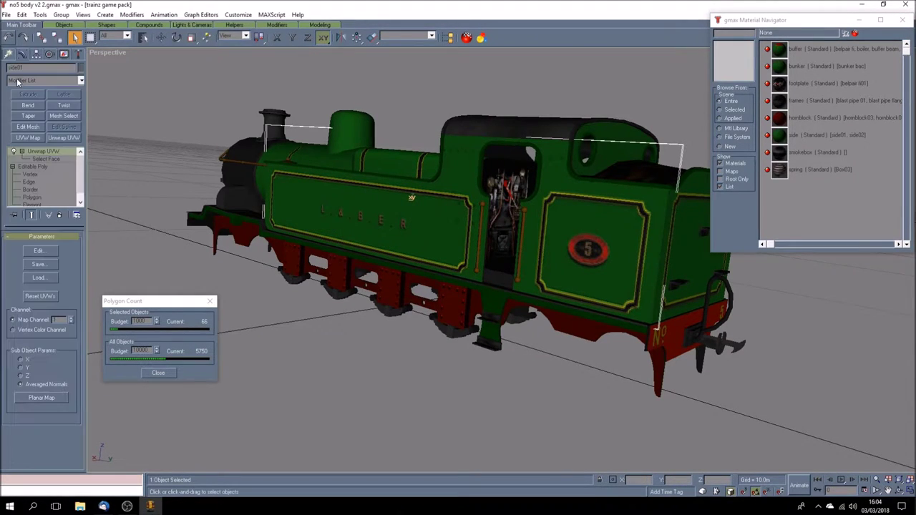
- Open the Edit UVWs editor for side01's Unwrap UVW modifier
left_click(81, 175)
scroll(81, 175, "down", 1)
scroll(38, 158, "up", 2)
left_click(40, 251)
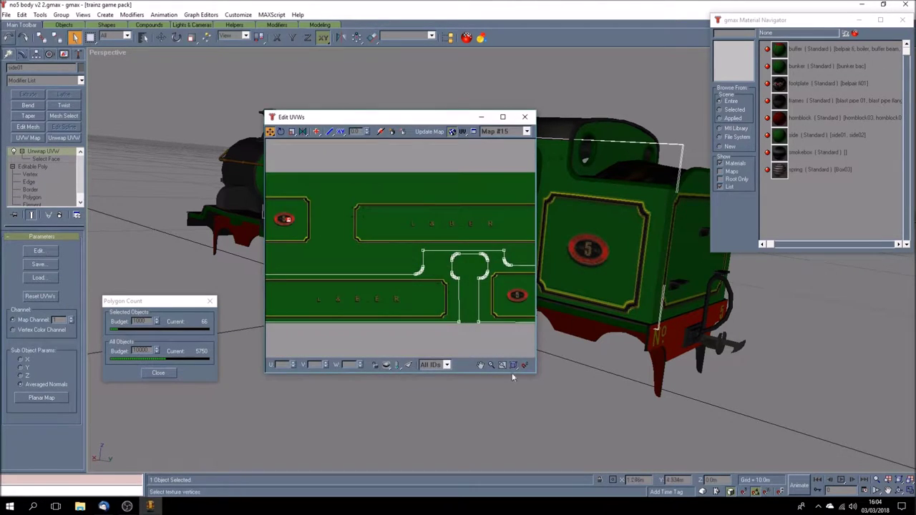
- Widen the editor and zoom and pan to inspect side01's UVs over the L & B E R livery texture
left_click(479, 365)
scroll(357, 292, "down", 3)
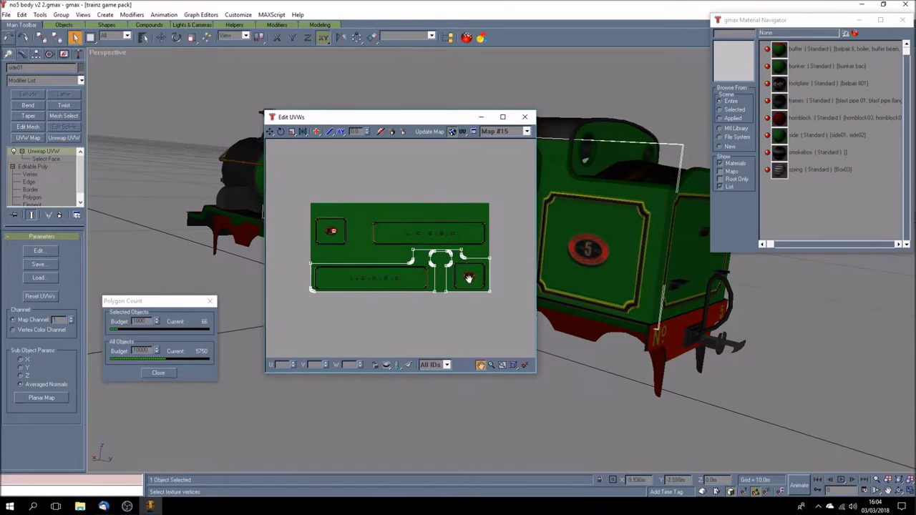
left_click_drag(398, 287, 403, 284)
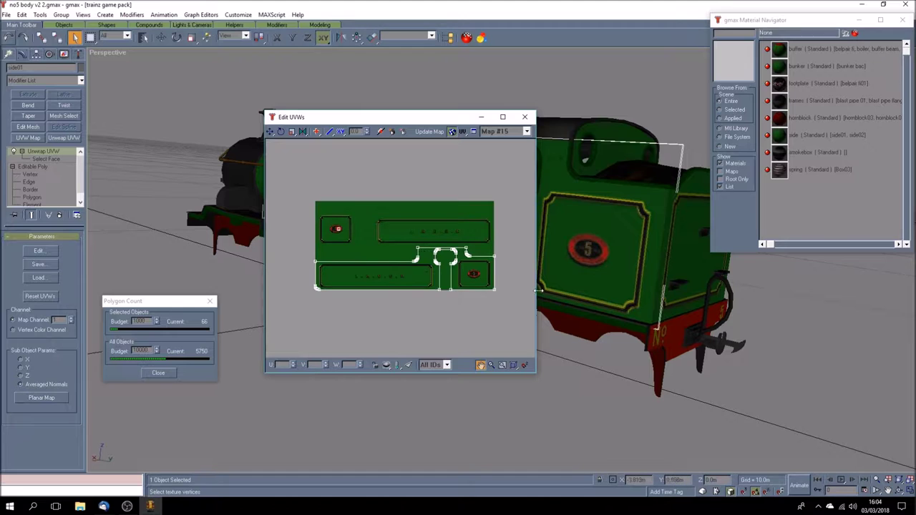
left_click_drag(539, 290, 706, 293)
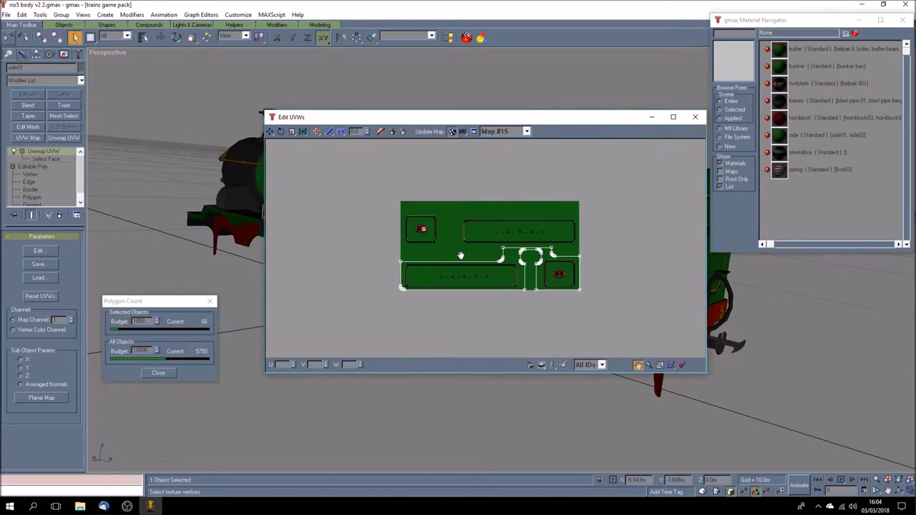
scroll(460, 256, "up", 3)
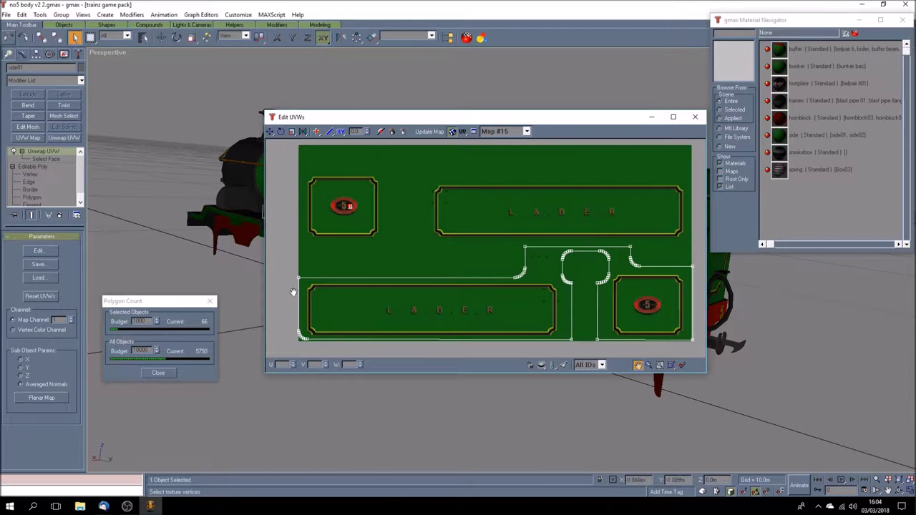
scroll(310, 290, "up", 2)
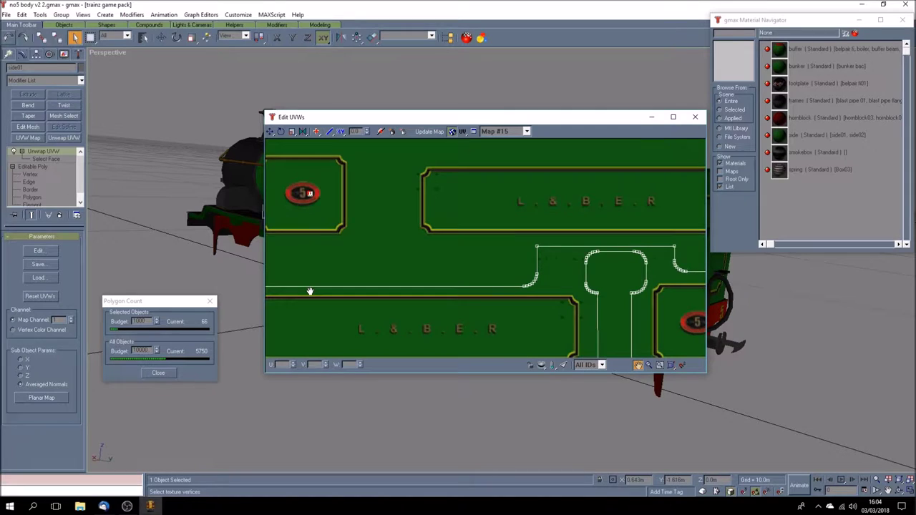
scroll(310, 290, "up", 1)
left_click_drag(605, 327, 509, 319)
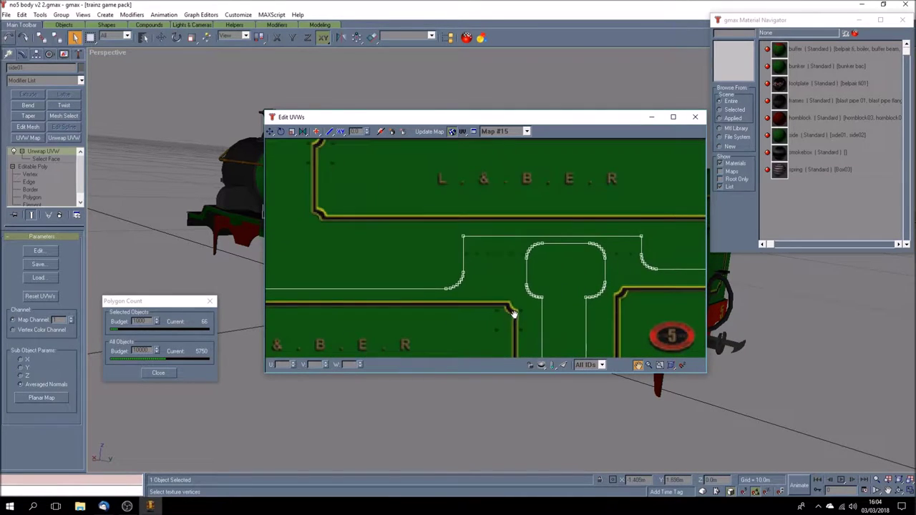
scroll(513, 313, "up", 2)
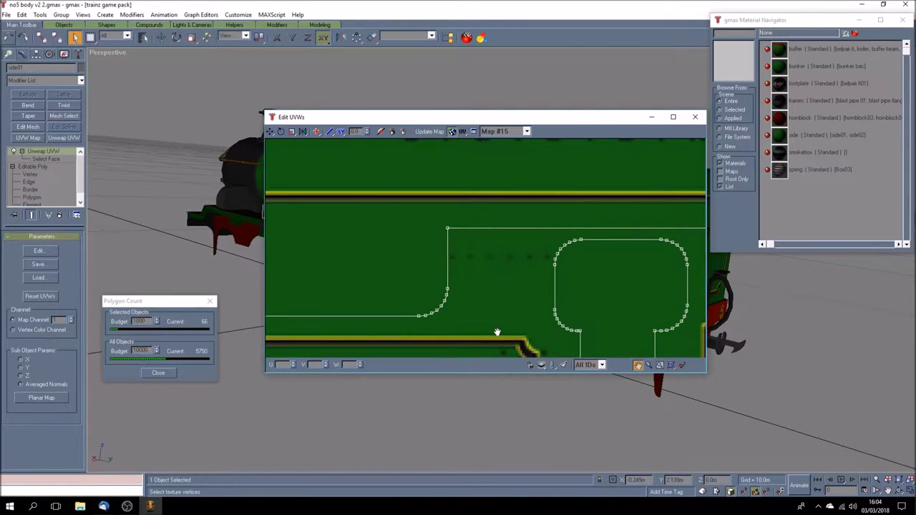
scroll(498, 332, "down", 5)
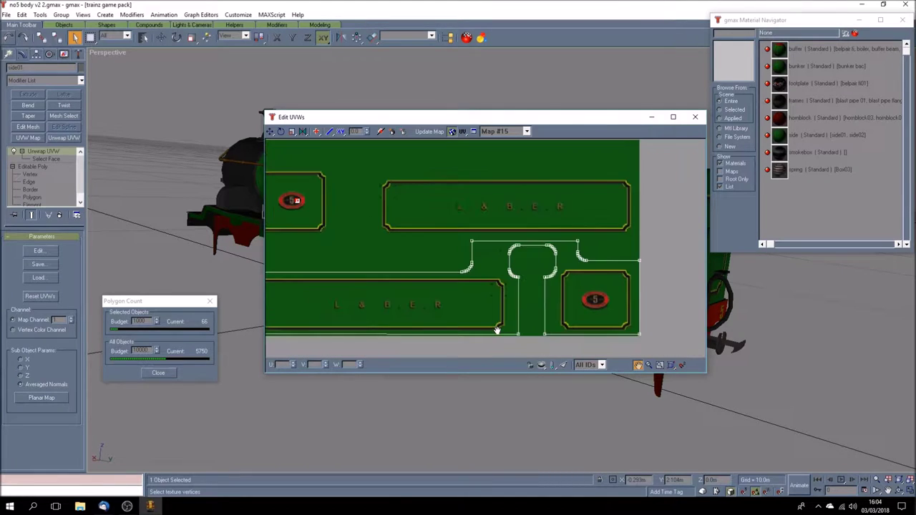
- Close Edit UVWs, orbit, box-select all 169 parts then deselect, and close the Material Navigator
left_click(695, 116)
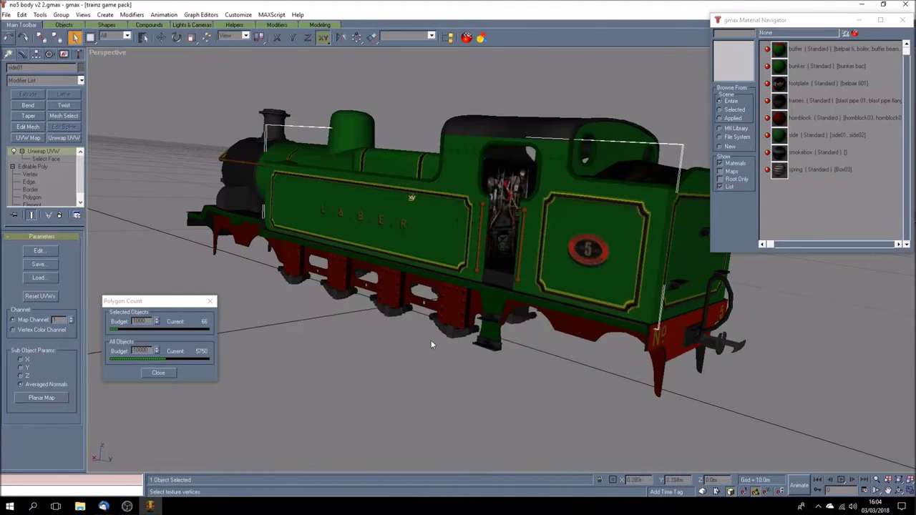
left_click(421, 370)
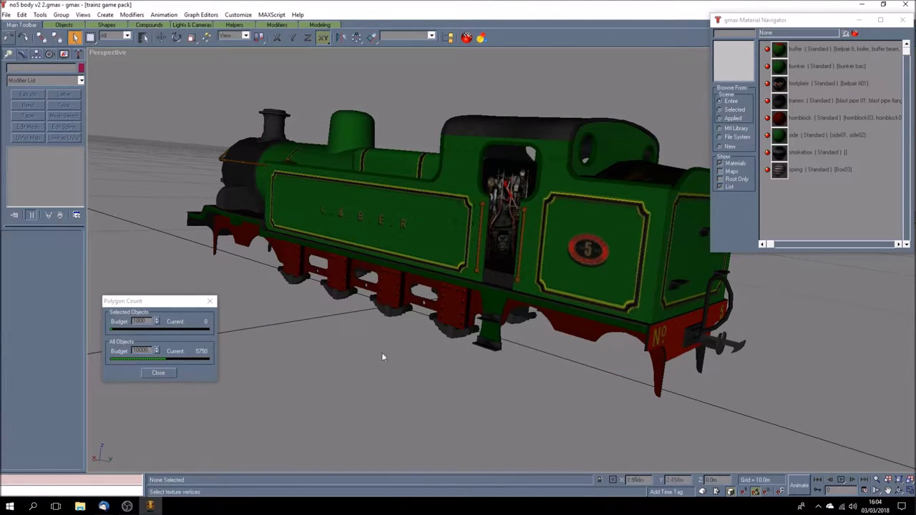
left_click(899, 491)
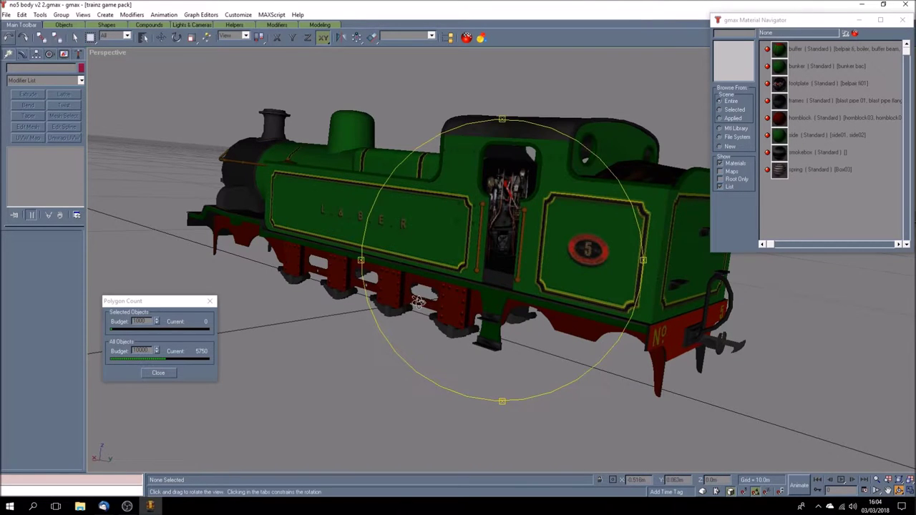
mouse_move(418, 302)
left_mouse_down()
mouse_move(537, 313)
mouse_move(444, 301)
mouse_move(428, 309)
mouse_move(448, 300)
left_mouse_up()
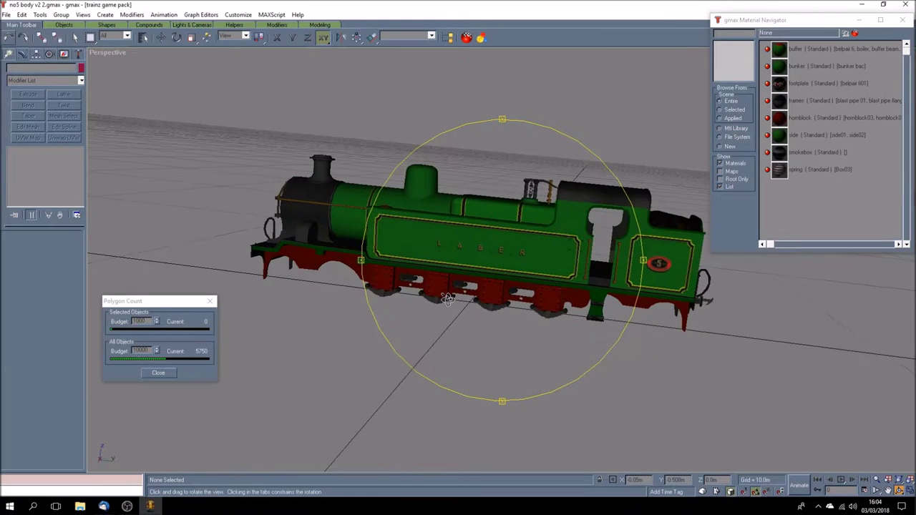
left_click(74, 38)
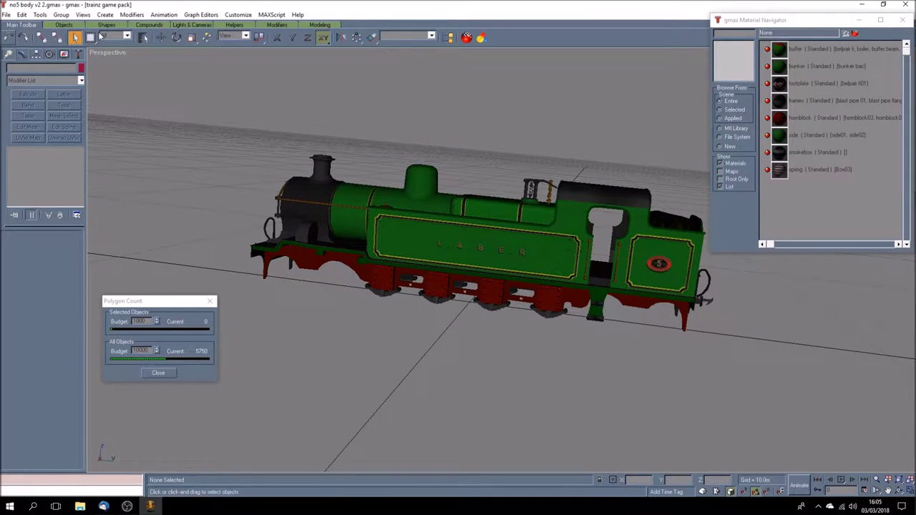
left_click_drag(307, 174, 799, 384)
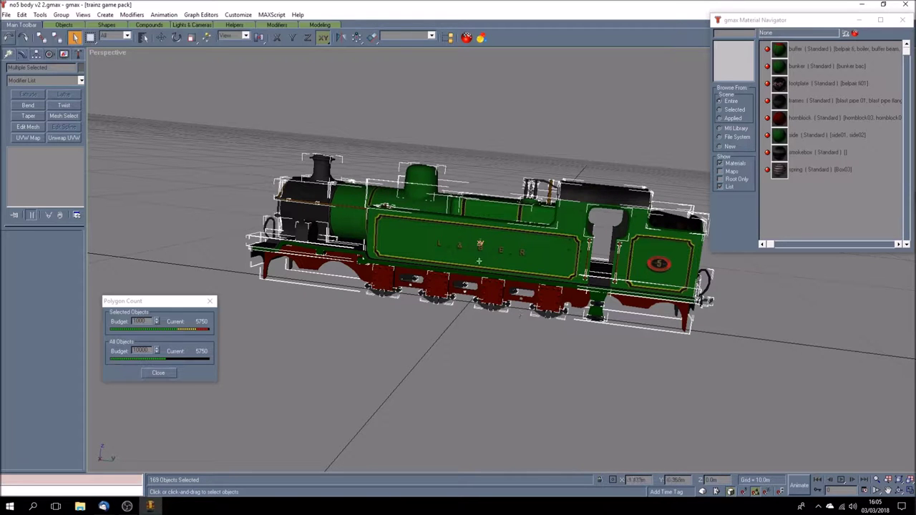
left_click(483, 336)
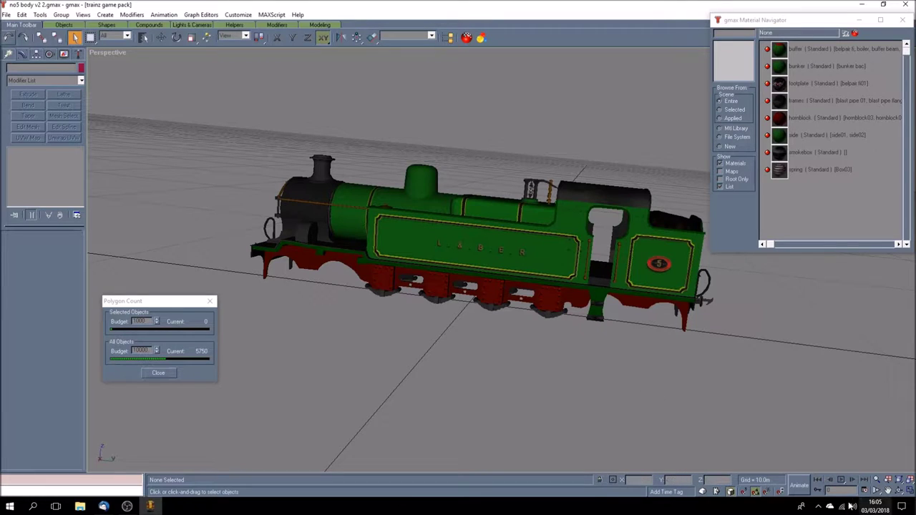
left_click(902, 20)
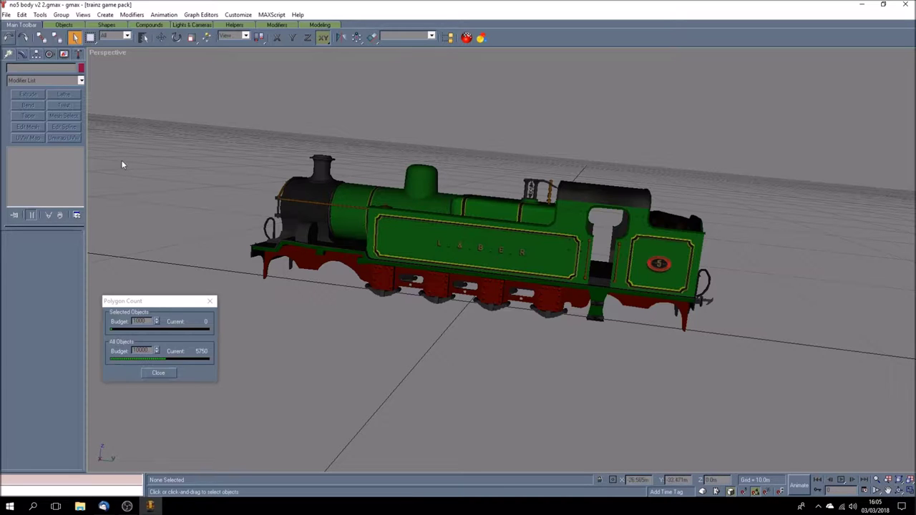
- From the Display panel, close the Polygon Count dialog and Unhide All to reveal the helper points
left_click(79, 54)
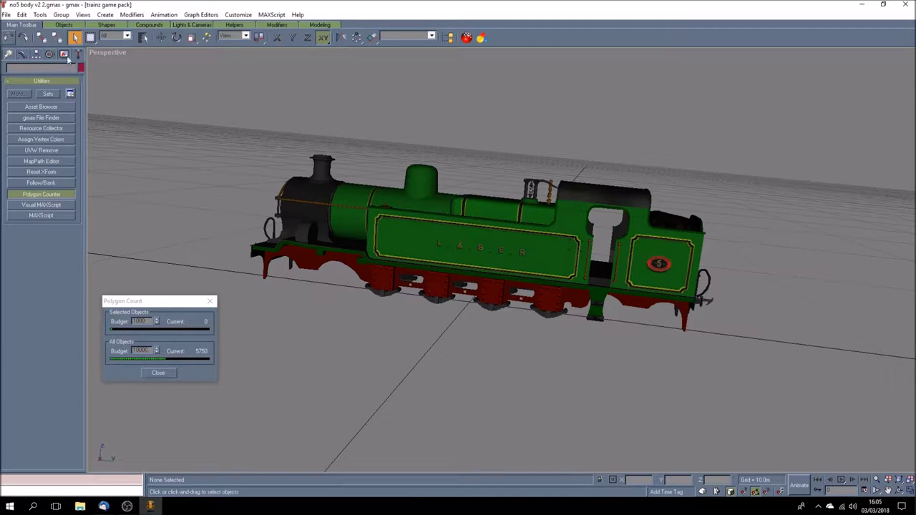
left_click(64, 54)
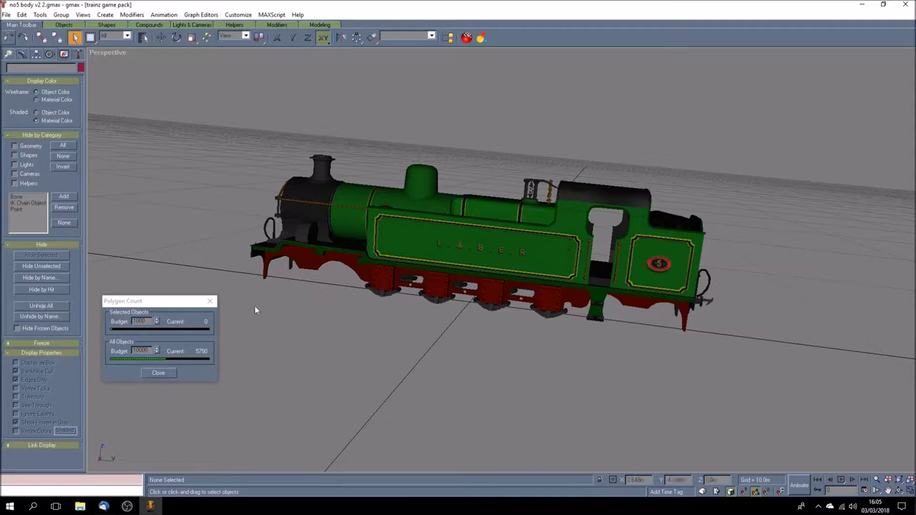
left_click(210, 301)
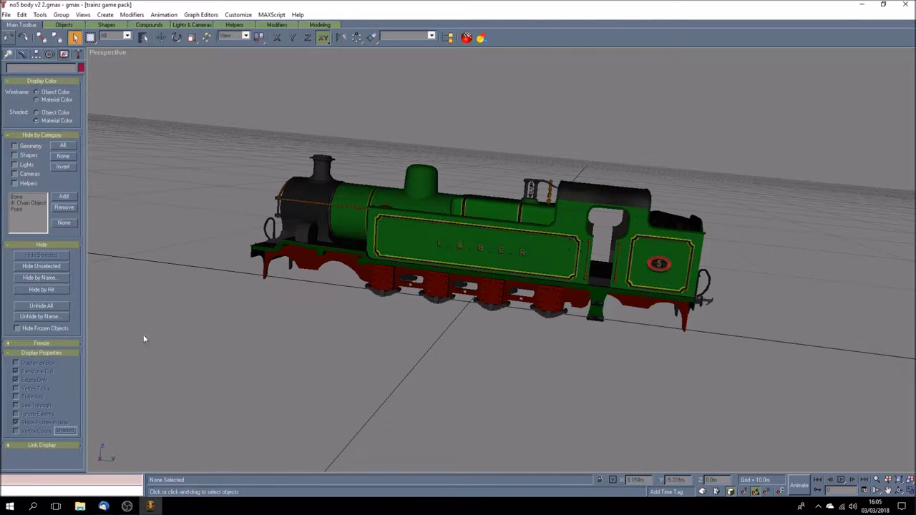
left_click(40, 307)
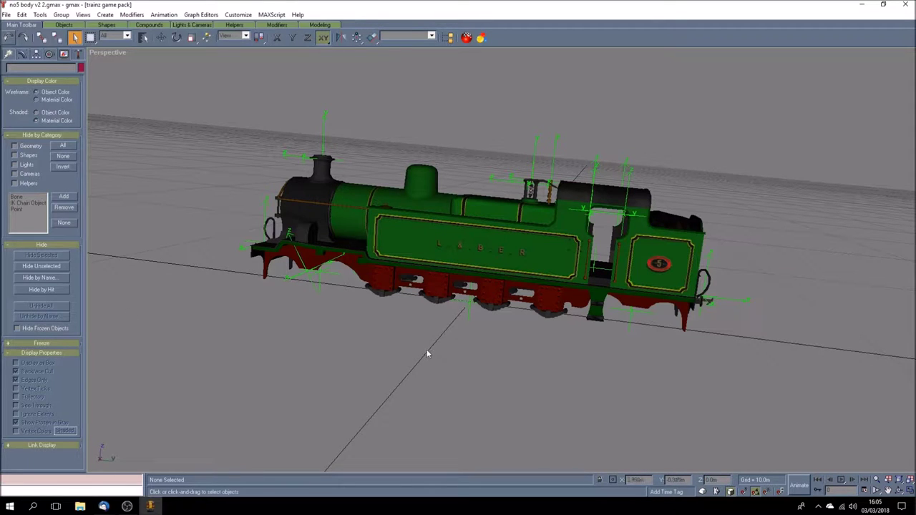
left_click(901, 494)
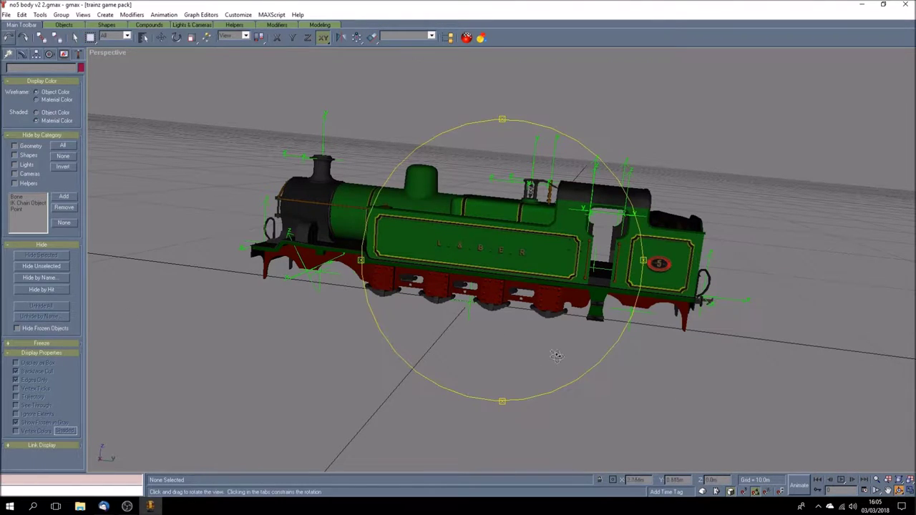
- Orbit to a lower side view and select the a.cabfront helper, then the rear-bogie helper
mouse_move(494, 333)
left_mouse_down()
mouse_move(523, 336)
mouse_move(470, 343)
mouse_move(485, 323)
left_mouse_up()
right_click(485, 323)
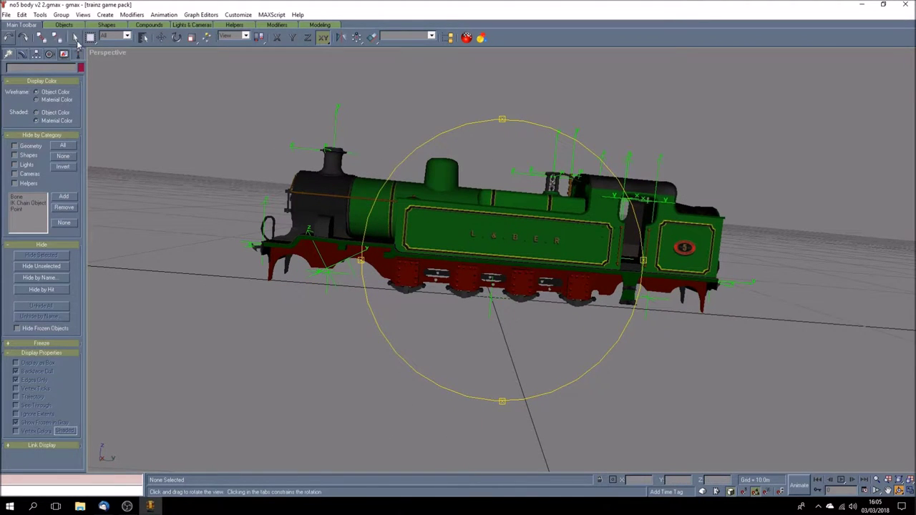
left_click(491, 305)
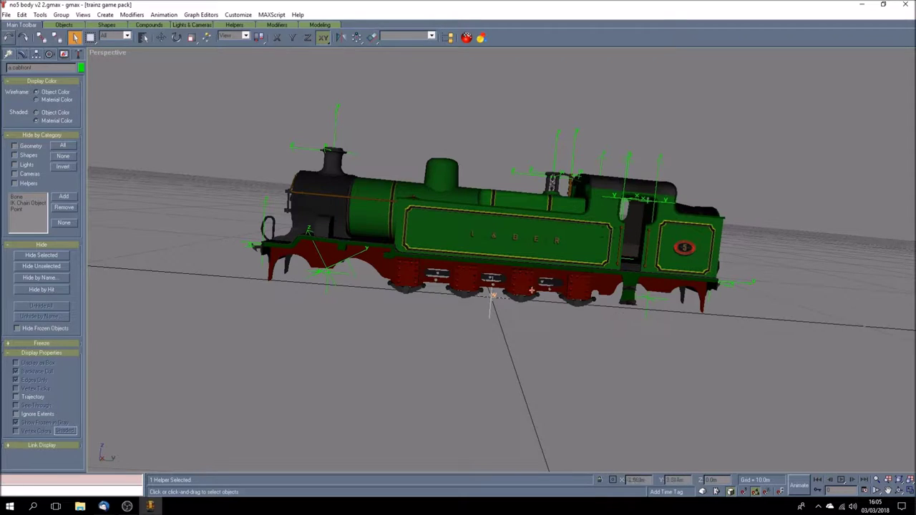
left_click(567, 338)
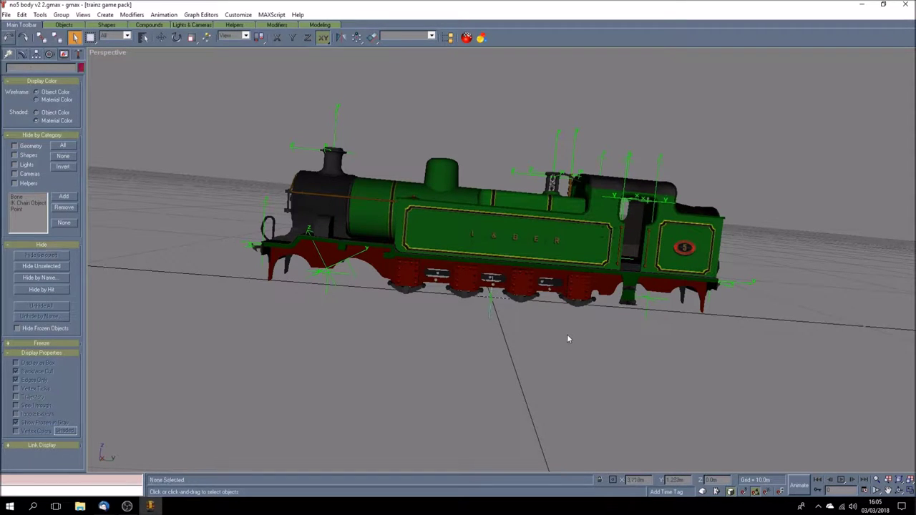
left_click(488, 310)
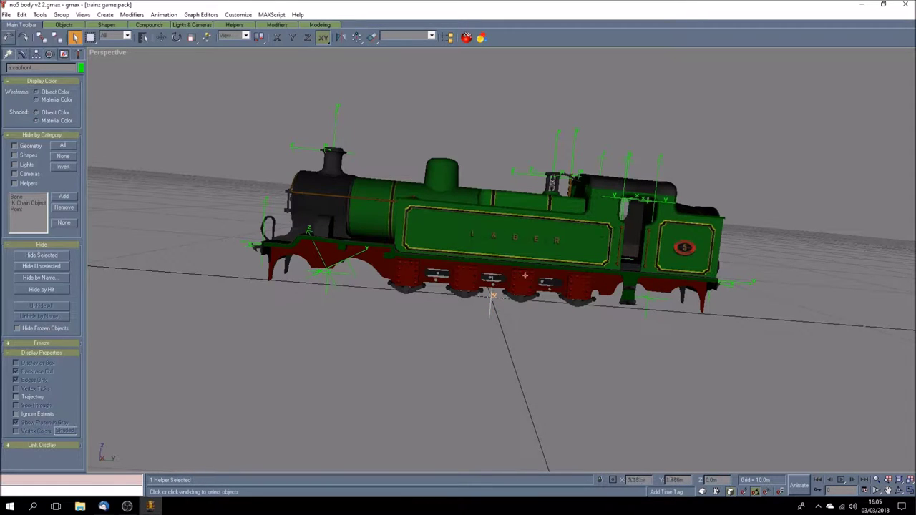
left_click(519, 338)
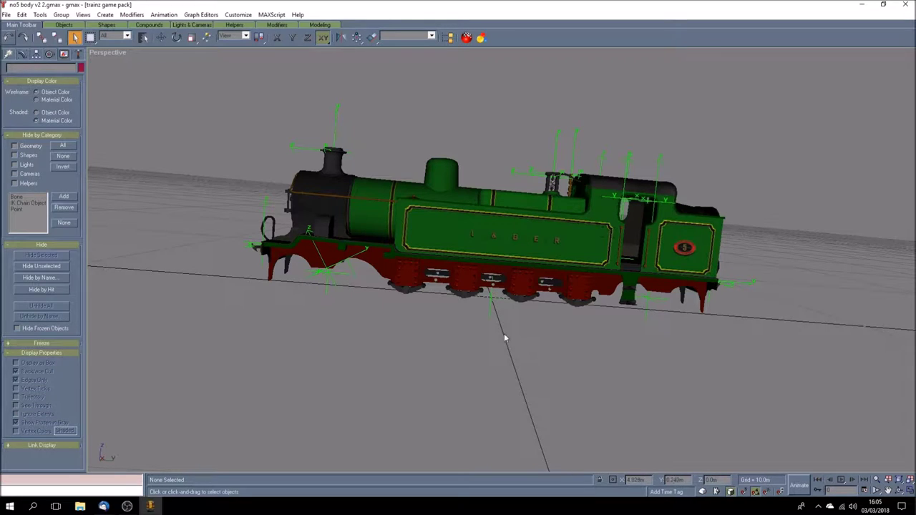
left_click(645, 314)
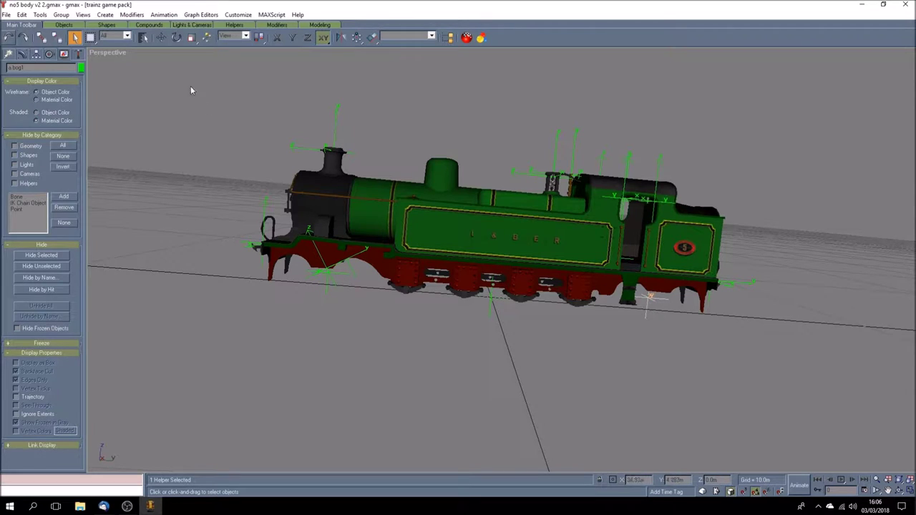
- Select a.bog0, then a.bog2, from the pick-by-name object list
key("h")
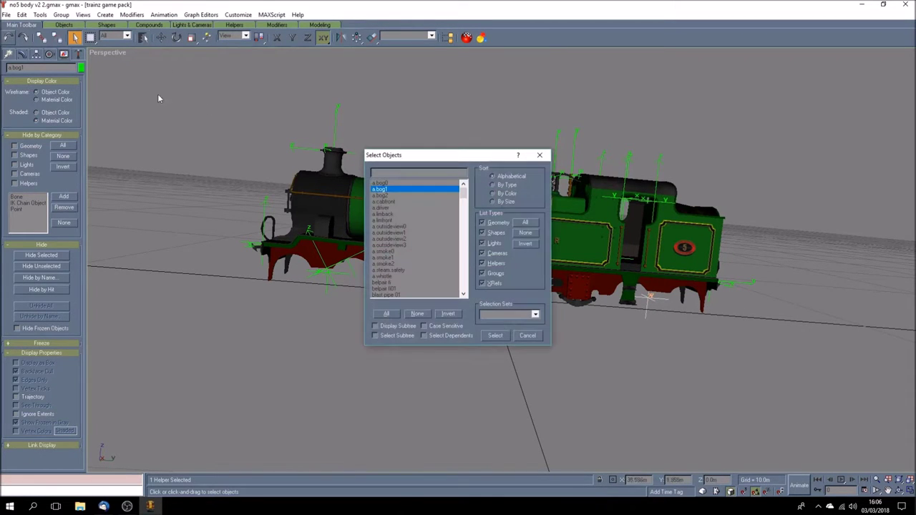
left_click(385, 184)
left_click(498, 336)
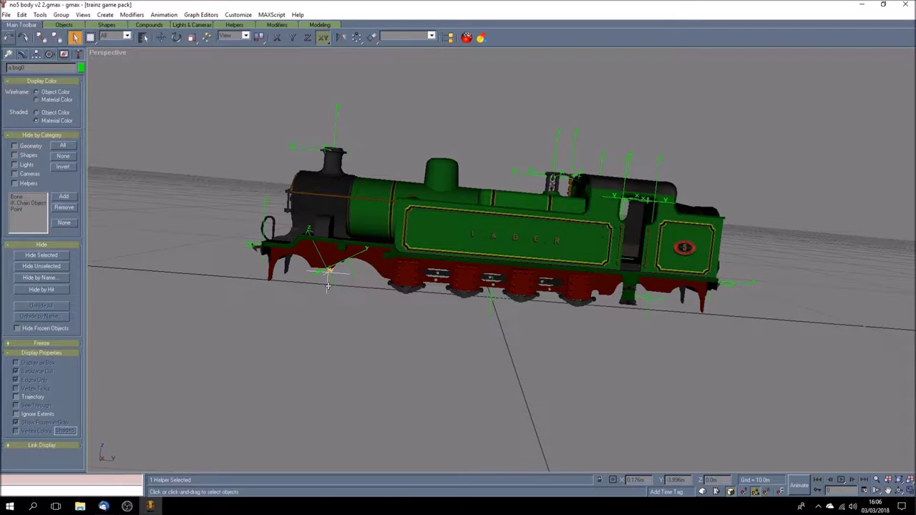
left_click(143, 37)
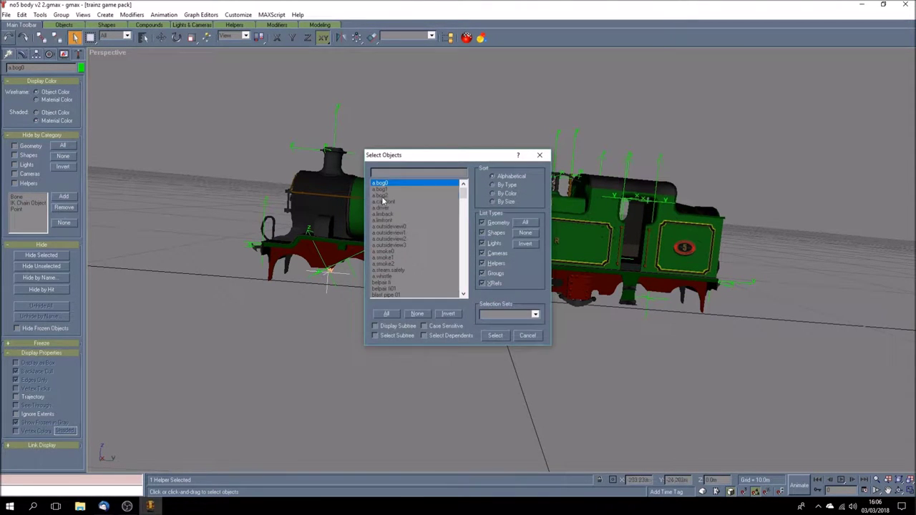
left_click(383, 196)
left_click(501, 333)
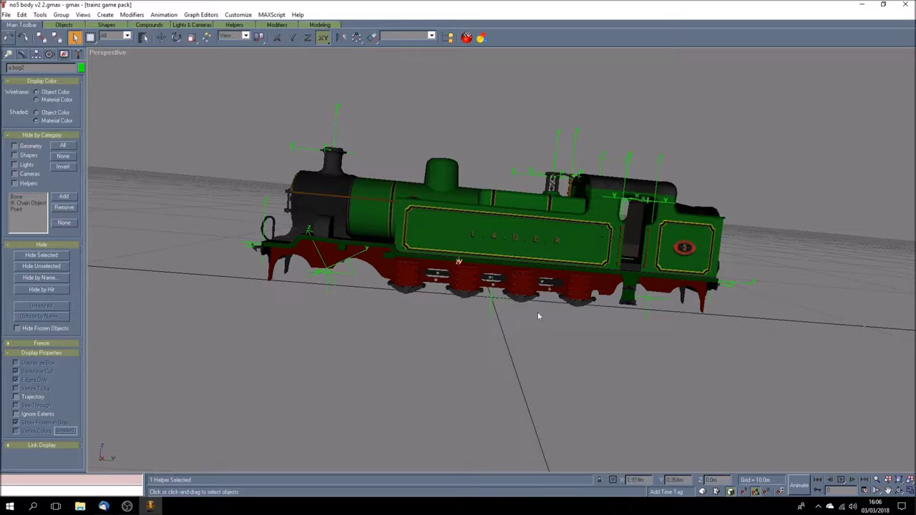
- Orbit to the locomotive's underside and select the helpers beneath it, ending on a.bog2
left_click(899, 491)
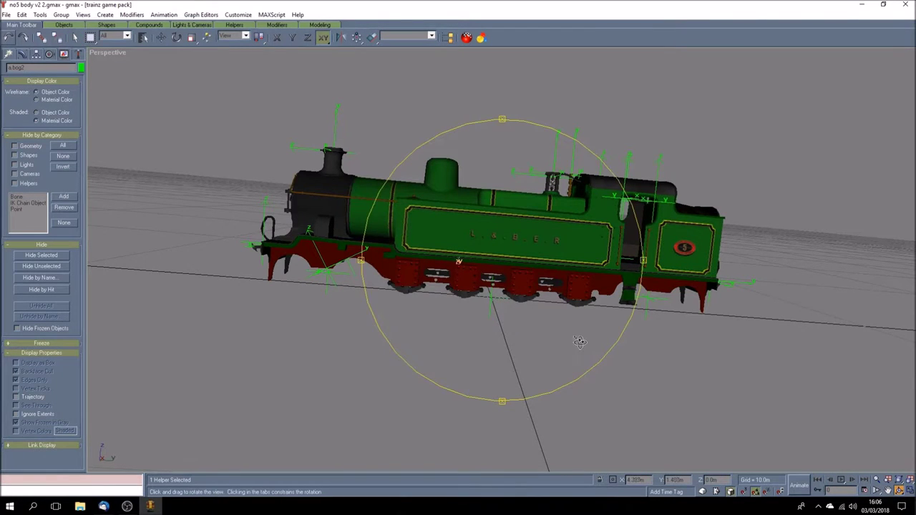
left_click_drag(580, 342, 586, 294)
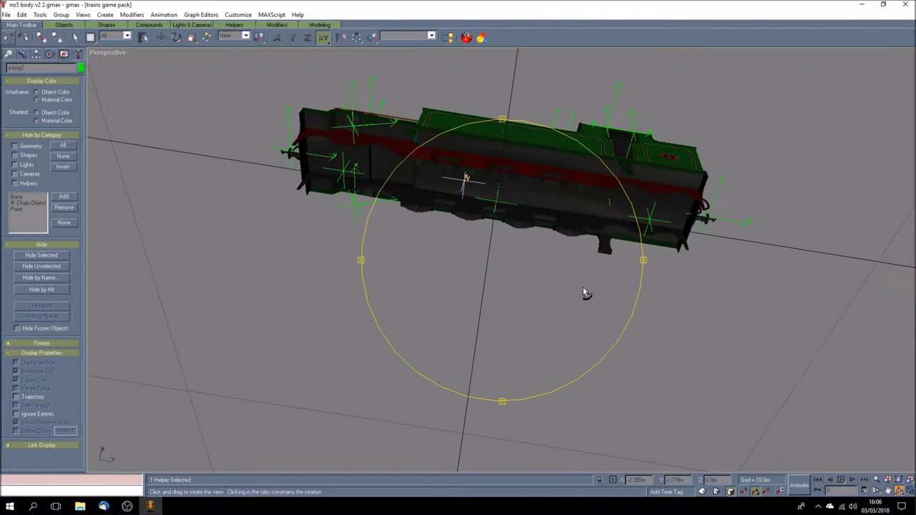
left_click_drag(545, 272, 523, 336)
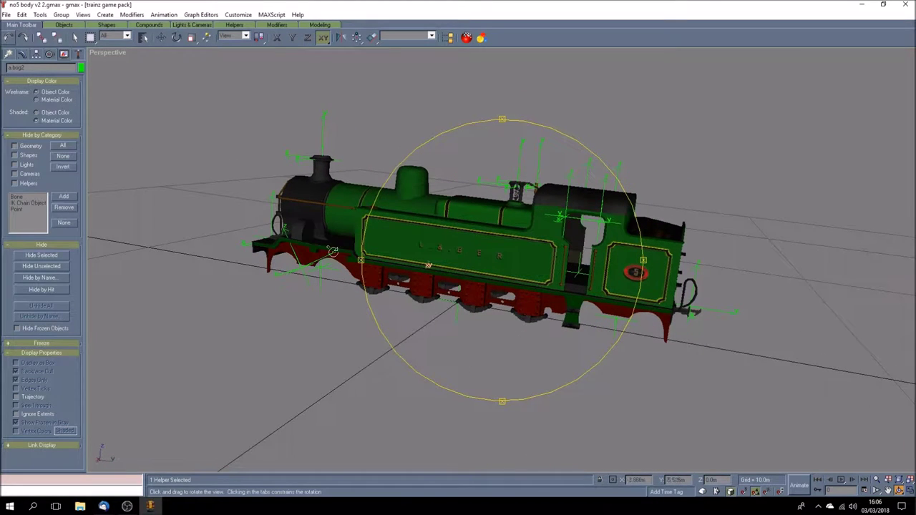
right_click(319, 294)
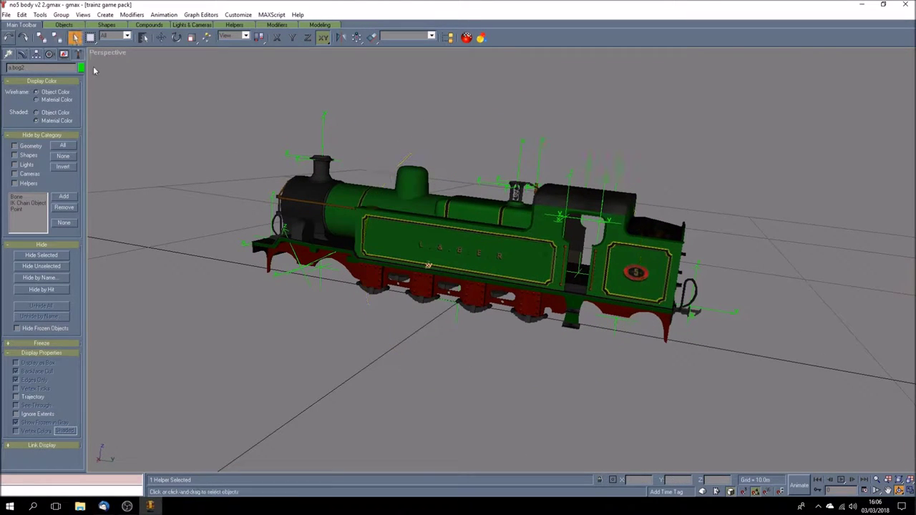
left_click(321, 285)
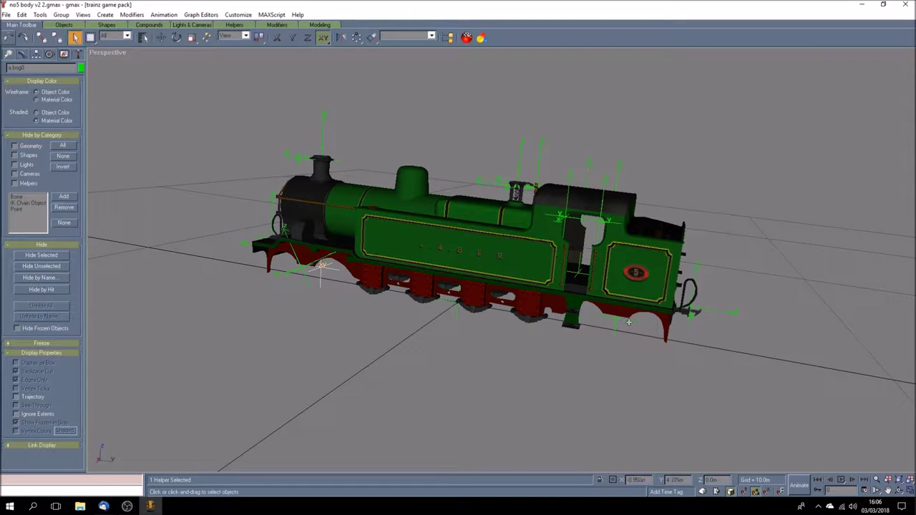
left_click(899, 490)
left_click_drag(458, 301, 451, 246)
left_click(75, 37)
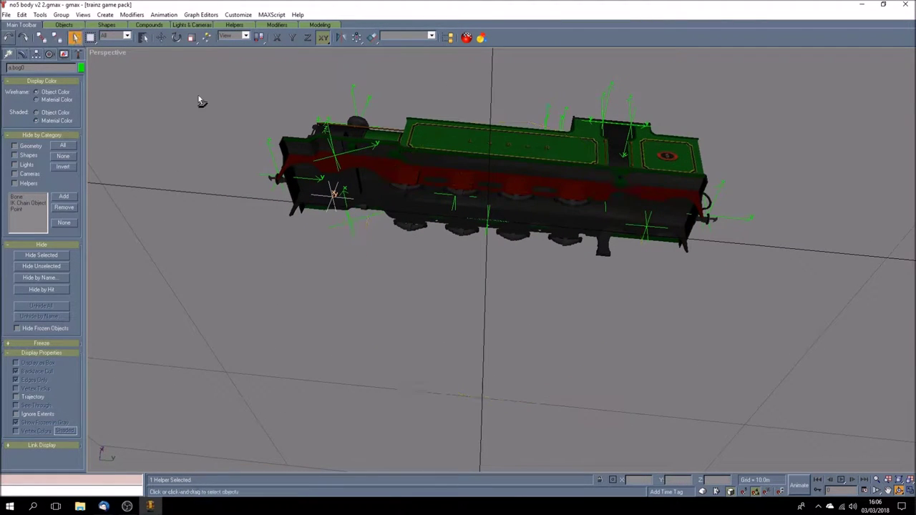
left_click(452, 209)
- Clear the selection and restore the Top, Front, Left and Perspective four-view layout
left_click(888, 490)
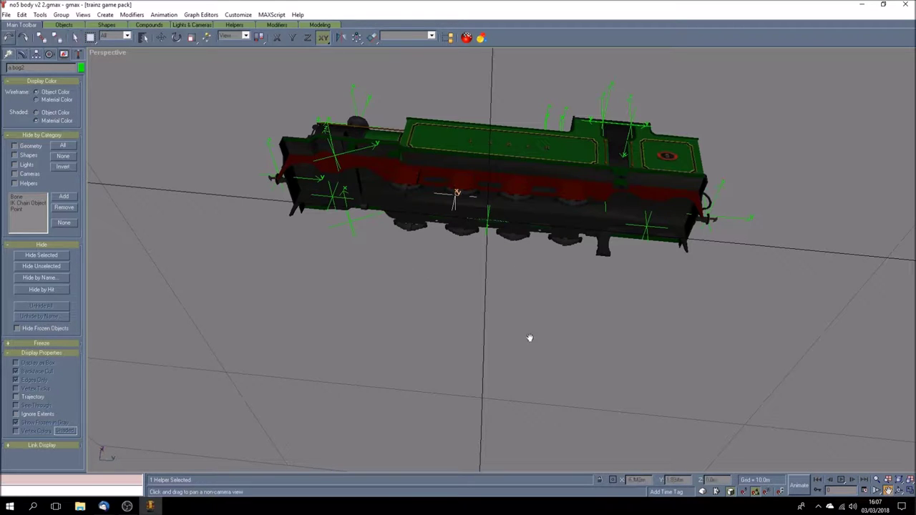
key("q")
left_click(513, 264)
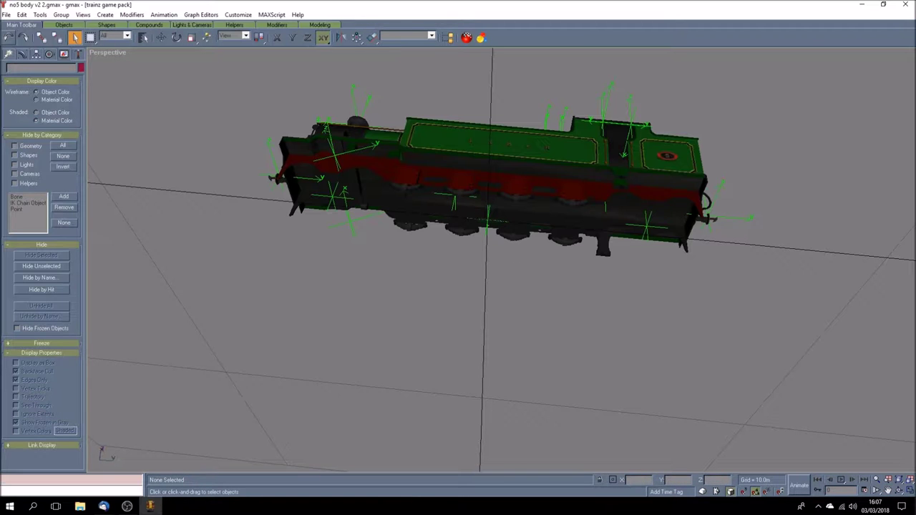
left_click(909, 491)
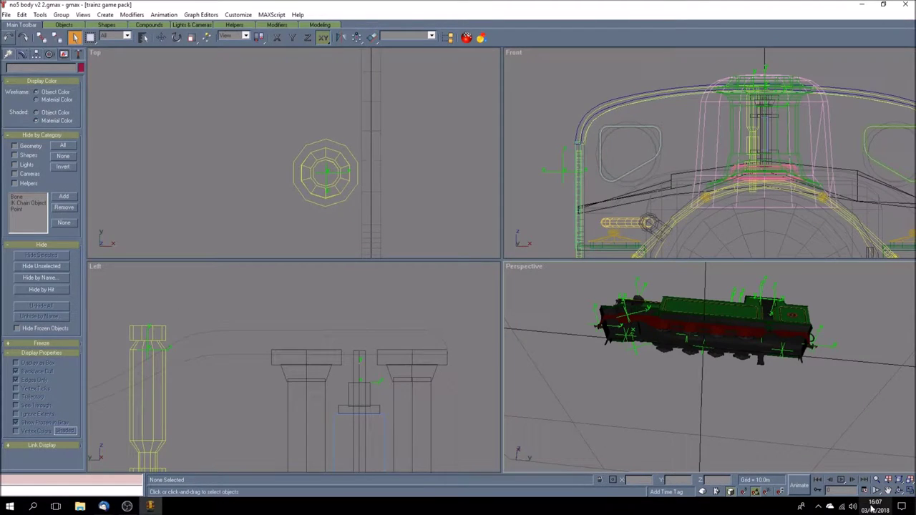
- Pan and zoom the Top view, maximise it, and centre the whole locomotive
left_click(888, 491)
scroll(362, 177, "down", 6)
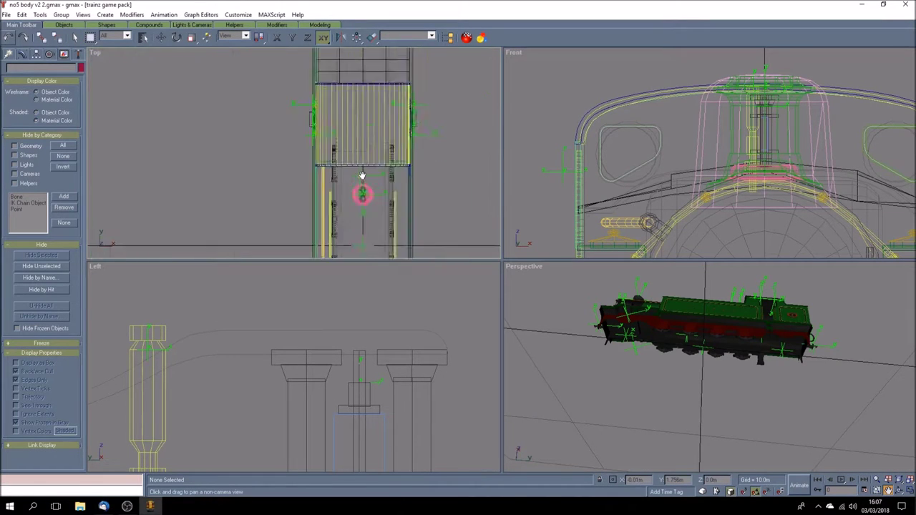
left_click_drag(358, 198, 351, 176)
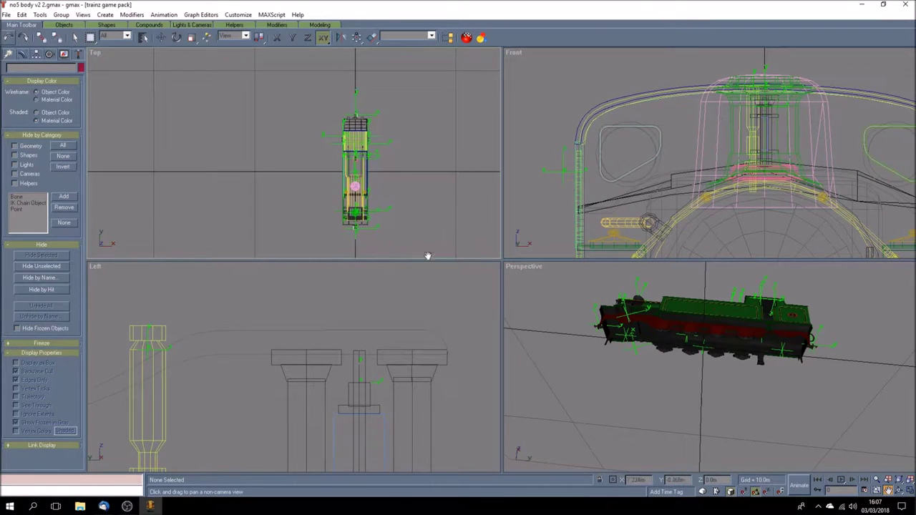
left_click(909, 491)
left_click_drag(630, 323, 377, 290)
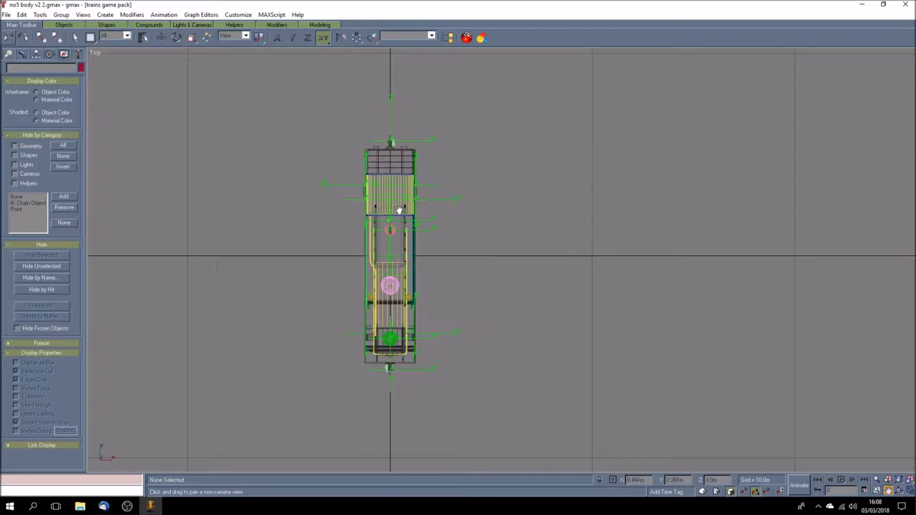
left_click_drag(399, 210, 413, 202)
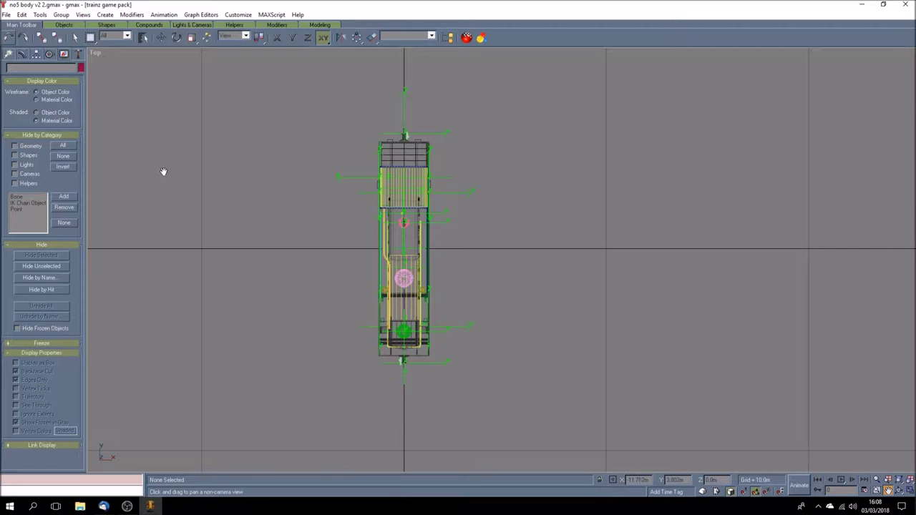
- Select the a.bog0 helper by name and save the model with Ctrl+S
left_click(144, 41)
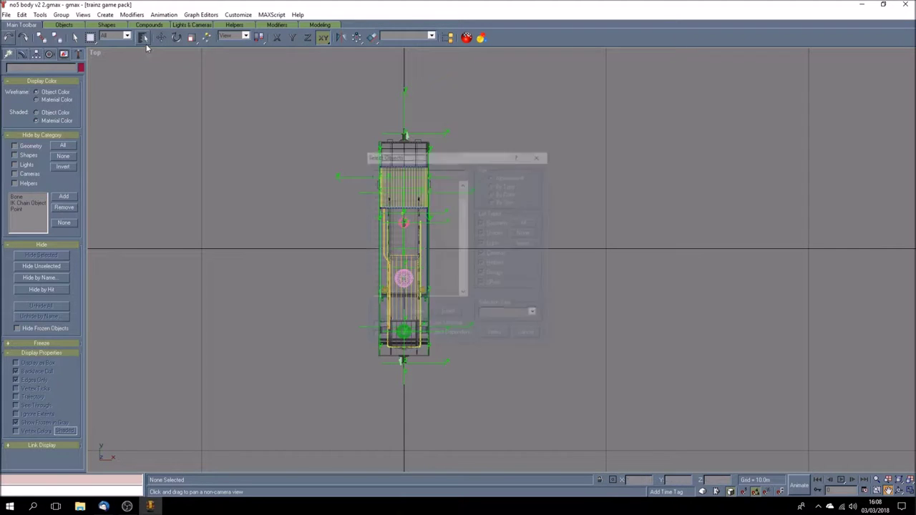
left_click_drag(469, 157, 236, 161)
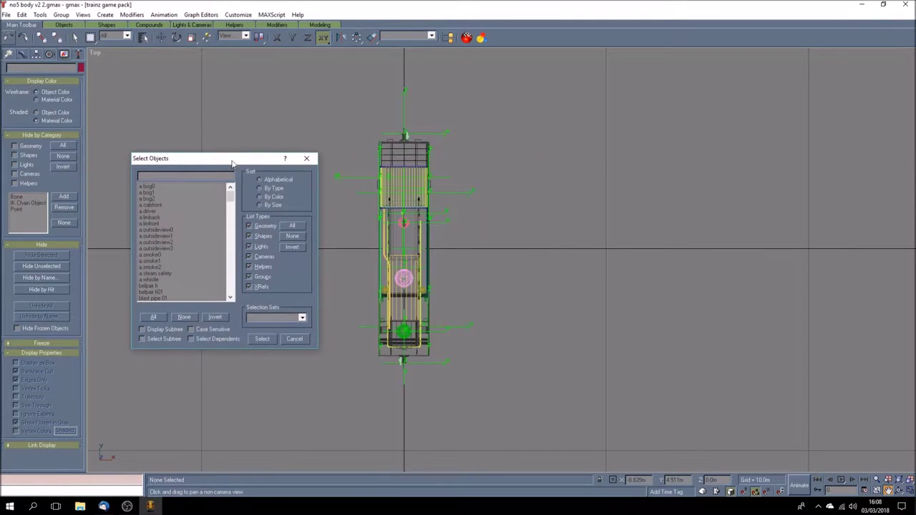
left_click(147, 187)
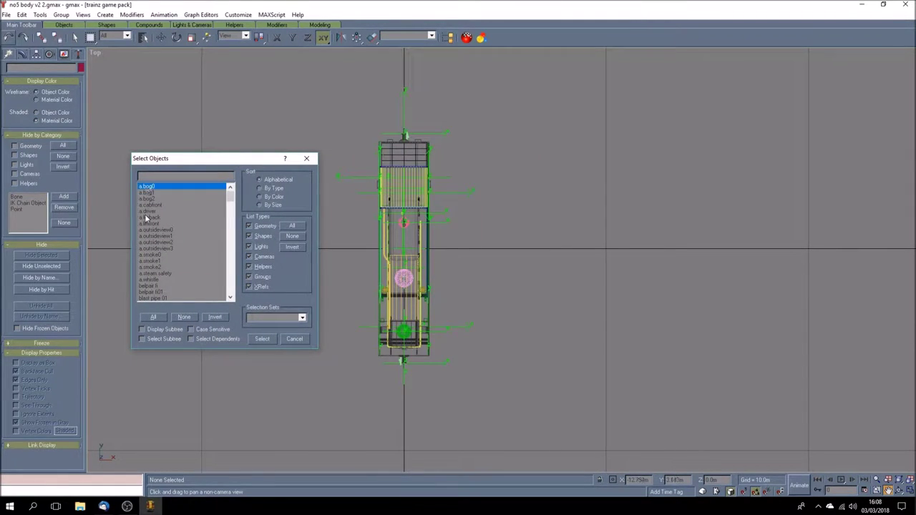
left_click(262, 339)
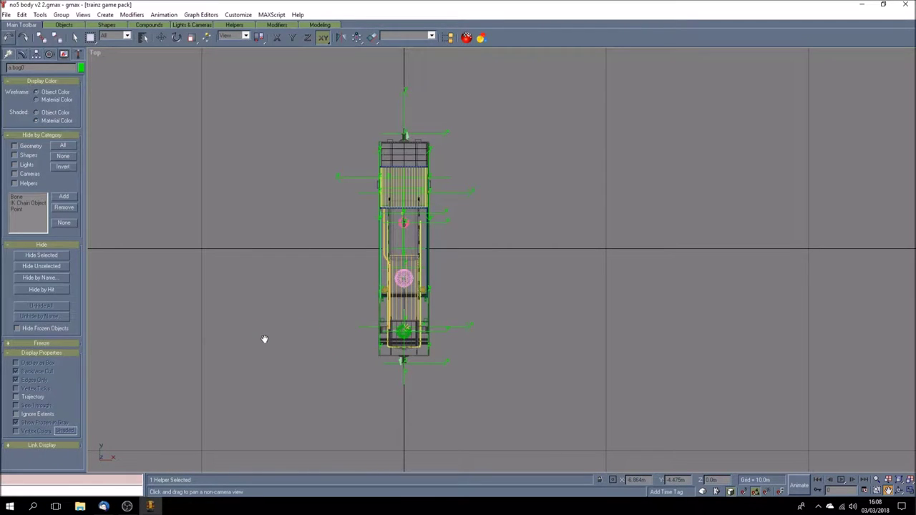
key("ctrl+s")
- Pan and zoom the Top view for a close look at the a.bog0 bogie
left_click_drag(540, 374, 546, 365)
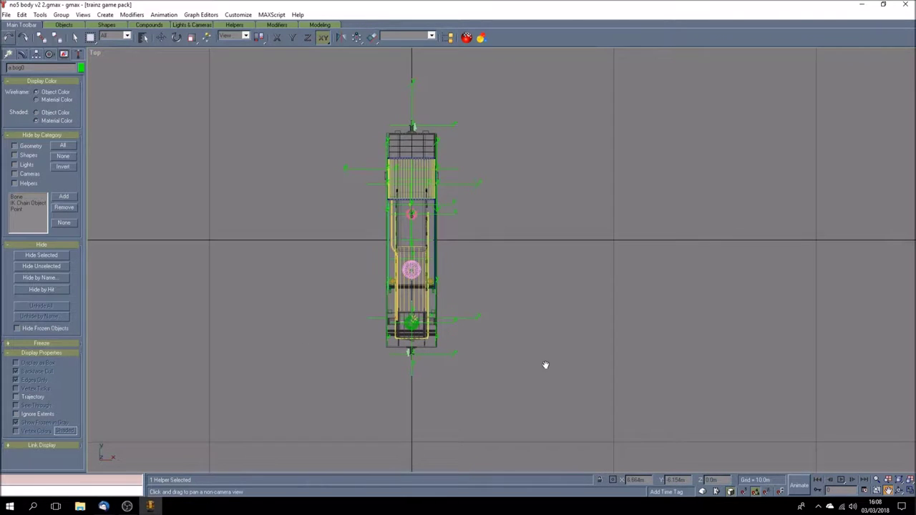
scroll(408, 324, "up", 5)
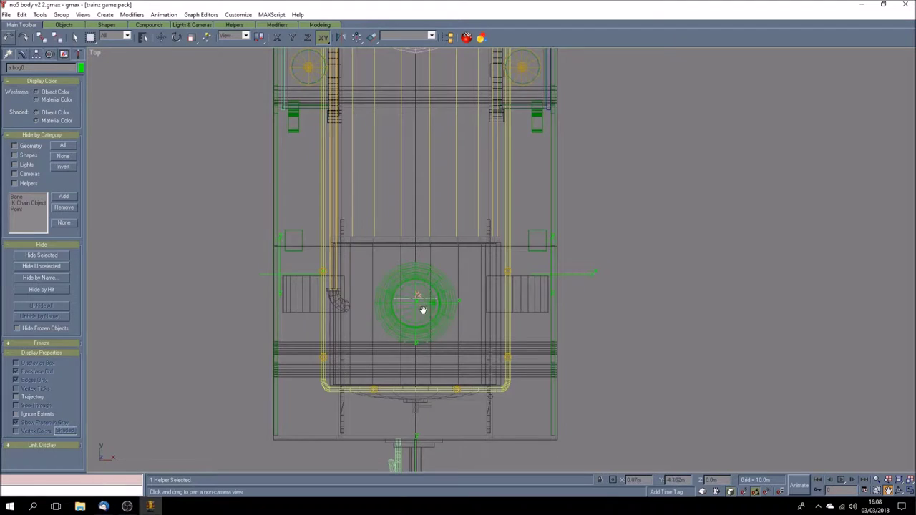
scroll(422, 309, "down", 6)
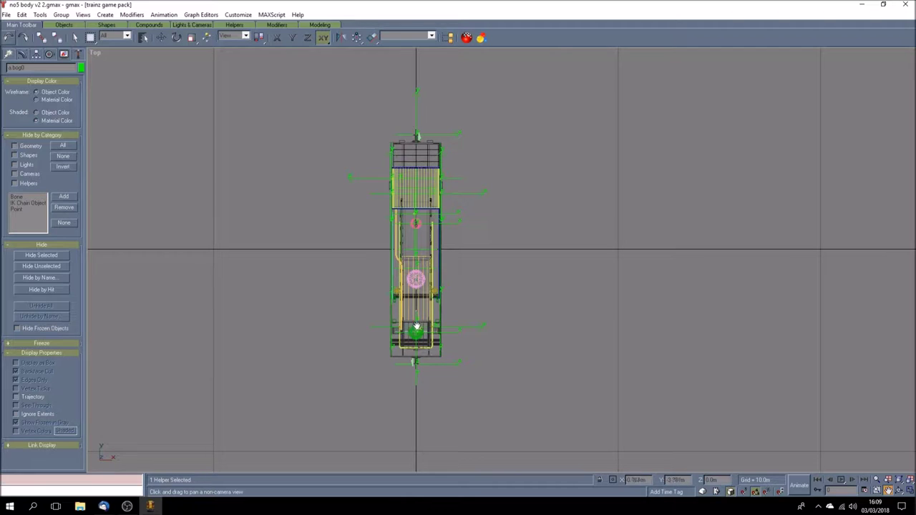
- Select the a.bog1 helper from the pick-by-name object list
left_click(143, 37)
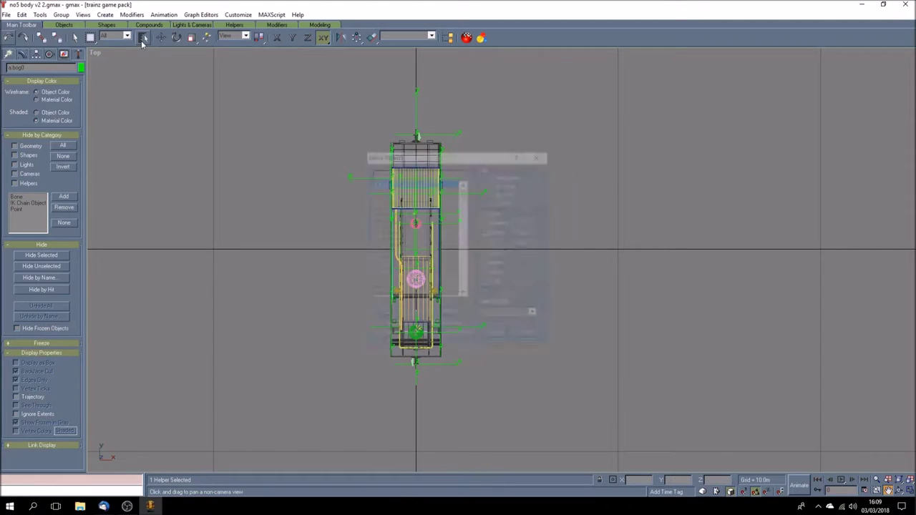
left_click(380, 189)
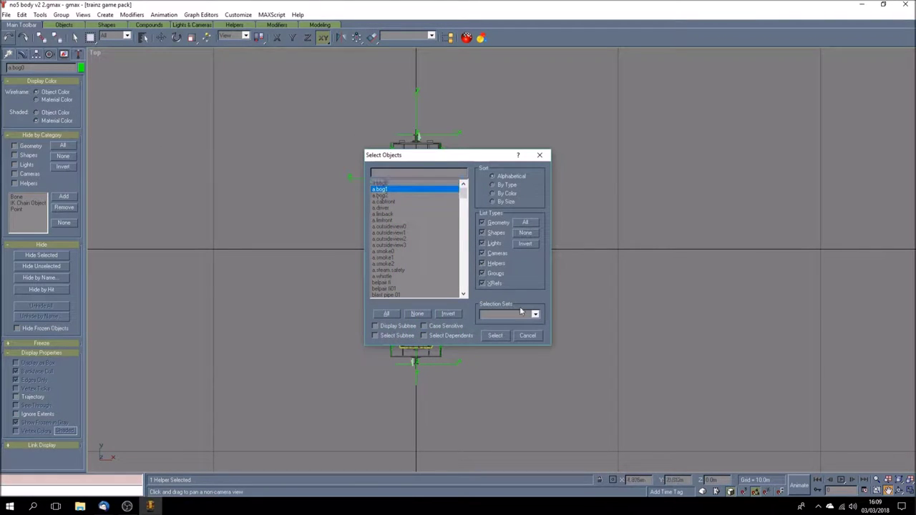
left_click(495, 336)
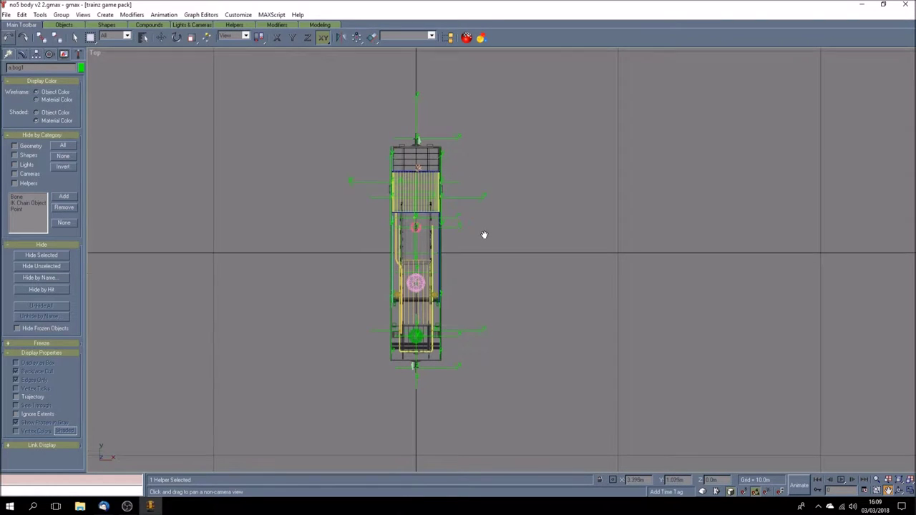
- Zoom in and out on the a.bog1 bogie and recentre the Top view
scroll(424, 198, "up", 10)
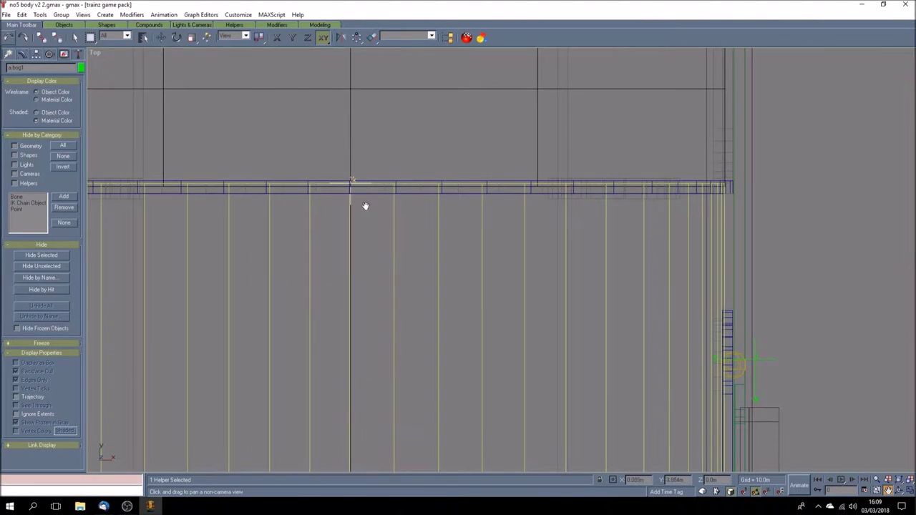
scroll(365, 206, "up", 1)
scroll(394, 229, "down", 8)
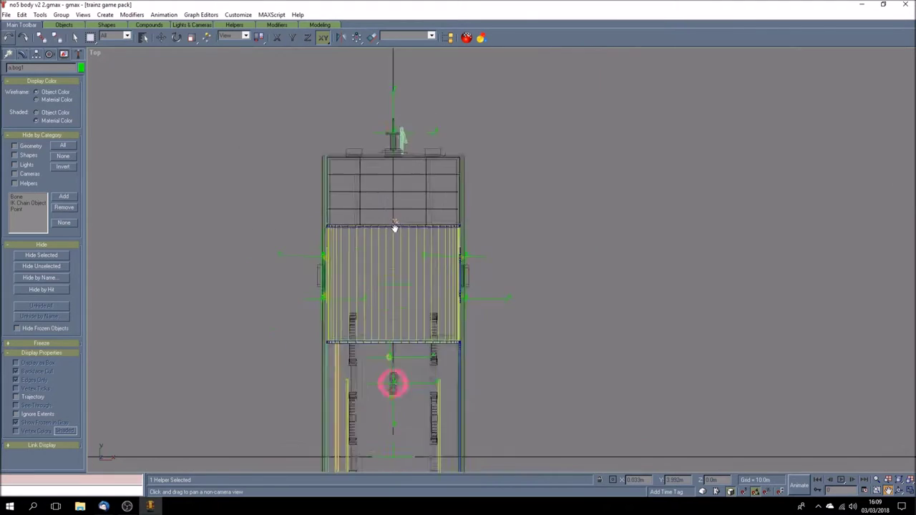
scroll(394, 229, "down", 5)
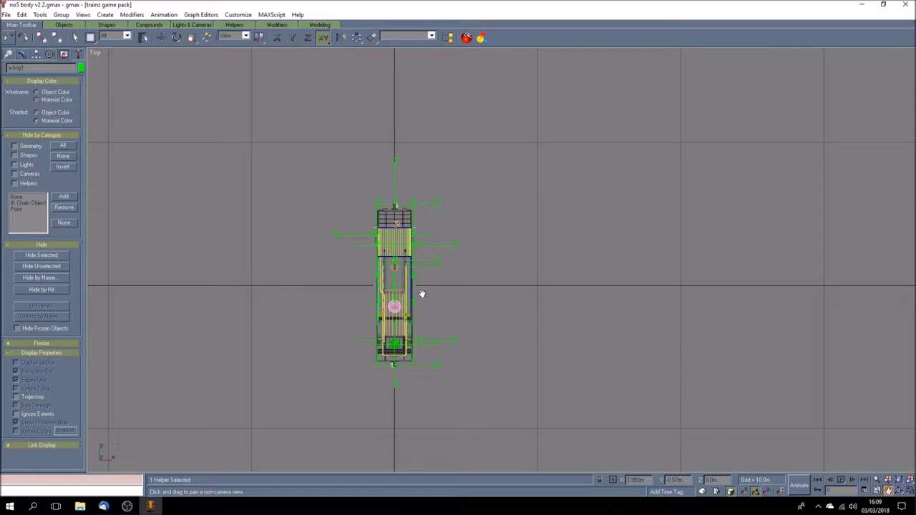
left_click_drag(427, 289, 441, 254)
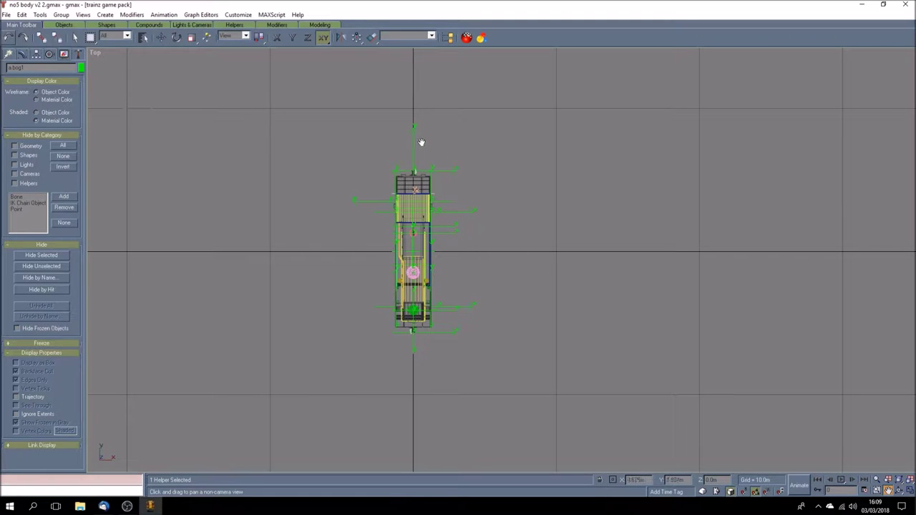
left_click(143, 38)
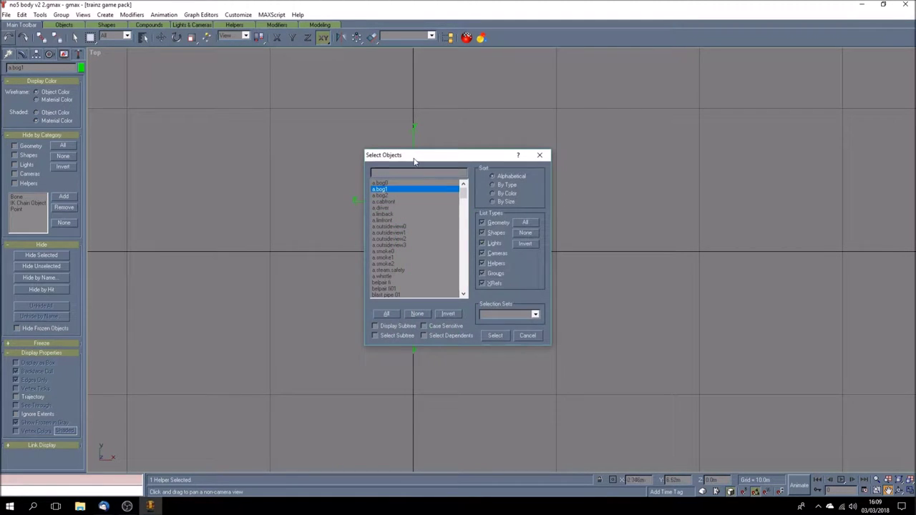
- Select a.limback from the object list and zoom the Top view around it
left_click_drag(413, 161, 199, 136)
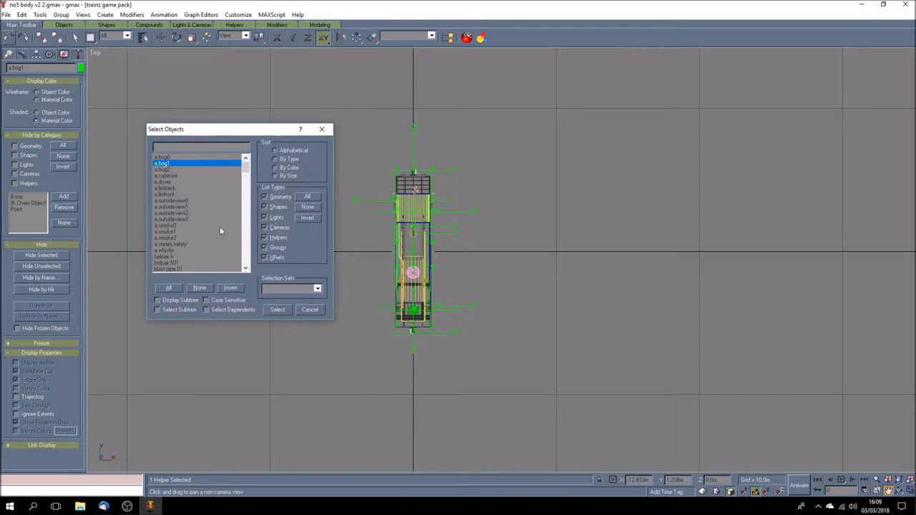
left_click(173, 189)
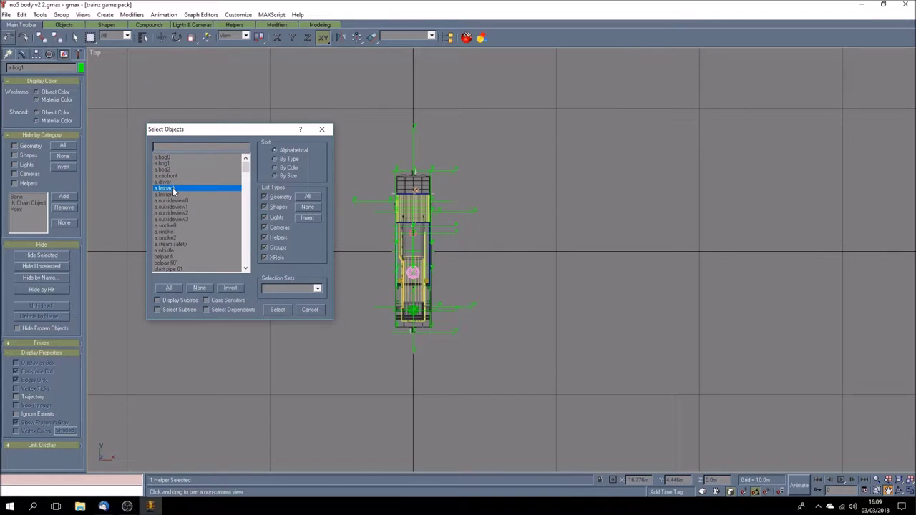
left_click(278, 310)
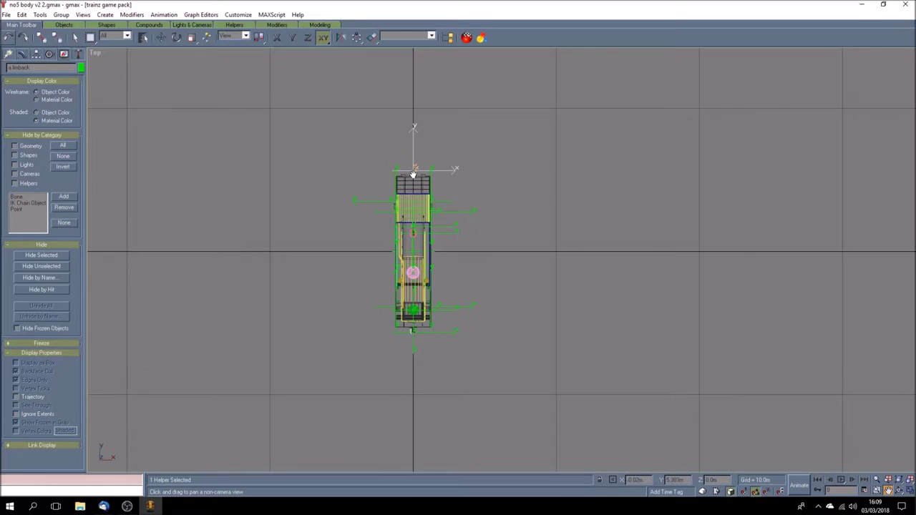
scroll(414, 166, "up", 10)
scroll(402, 161, "up", 4)
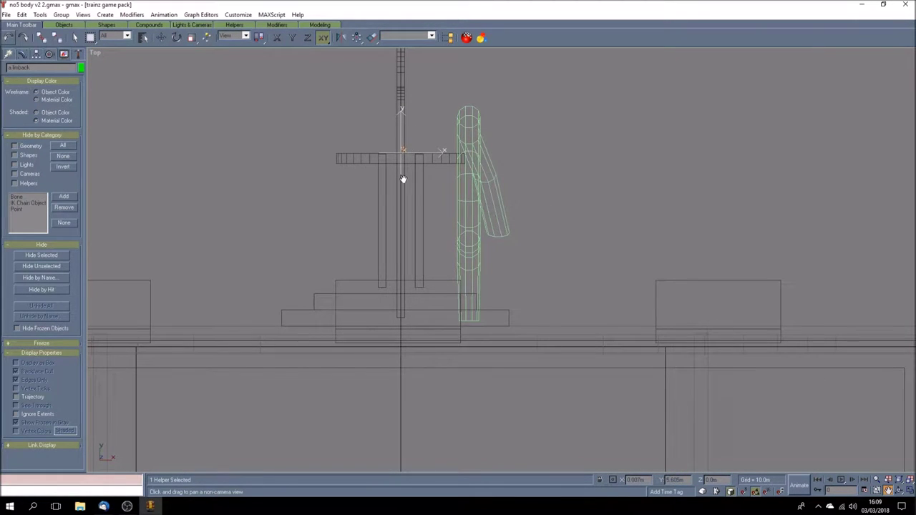
scroll(417, 179, "down", 6)
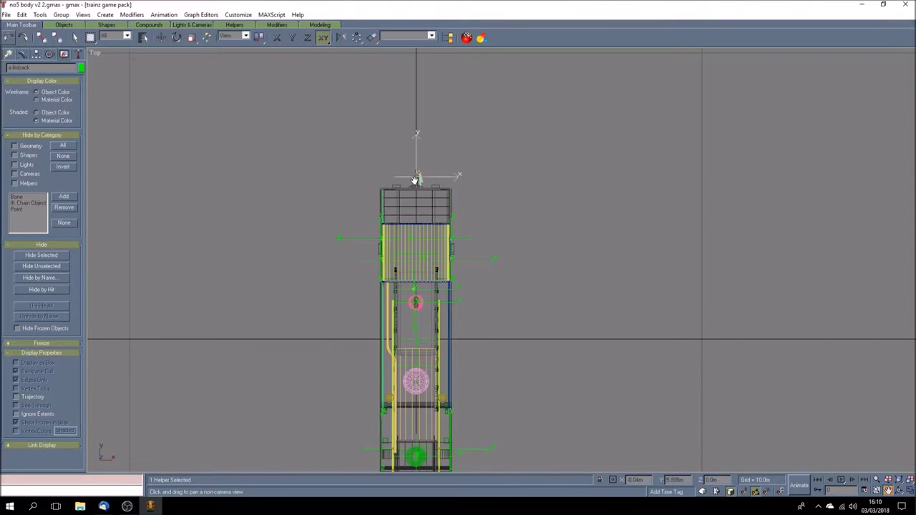
scroll(417, 177, "down", 3)
scroll(418, 178, "up", 3)
scroll(417, 176, "down", 3)
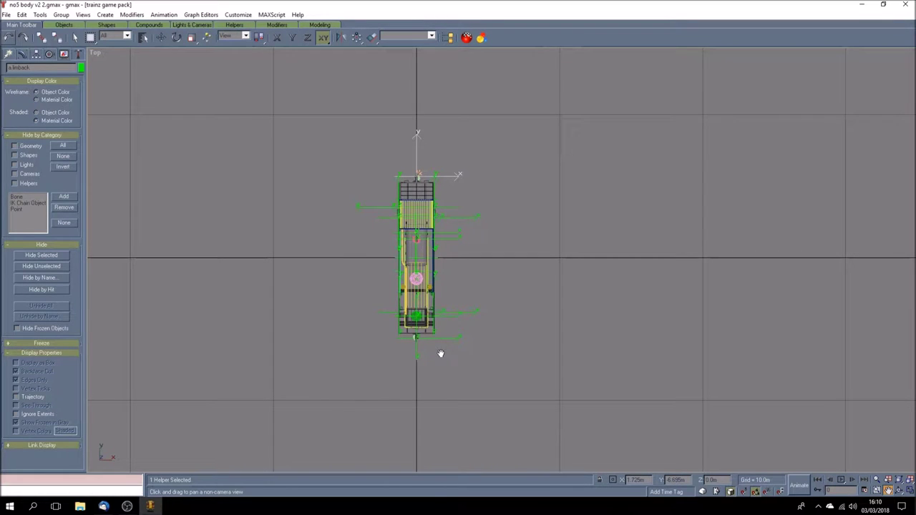
scroll(422, 349, "up", 5)
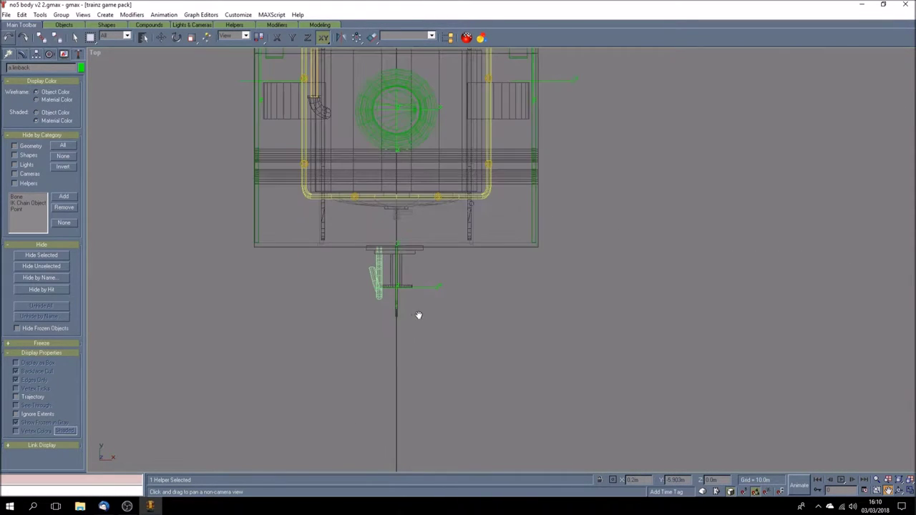
- Select the helper at the locomotive's front end and return to four viewports
left_click(75, 37)
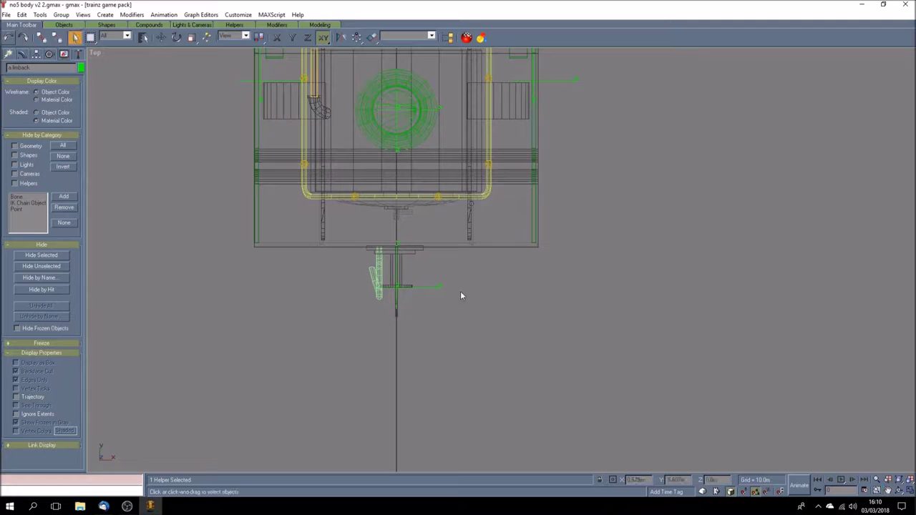
left_click(429, 289)
scroll(412, 305, "up", 5)
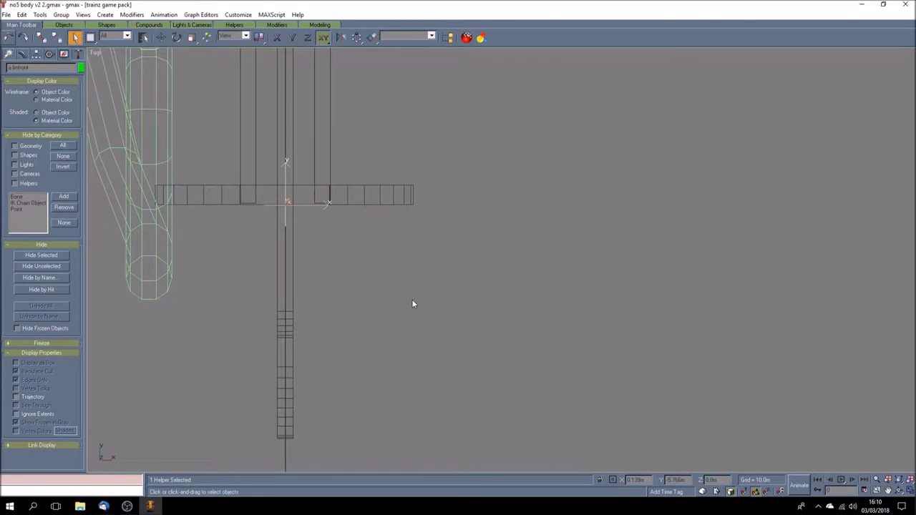
scroll(412, 304, "down", 5)
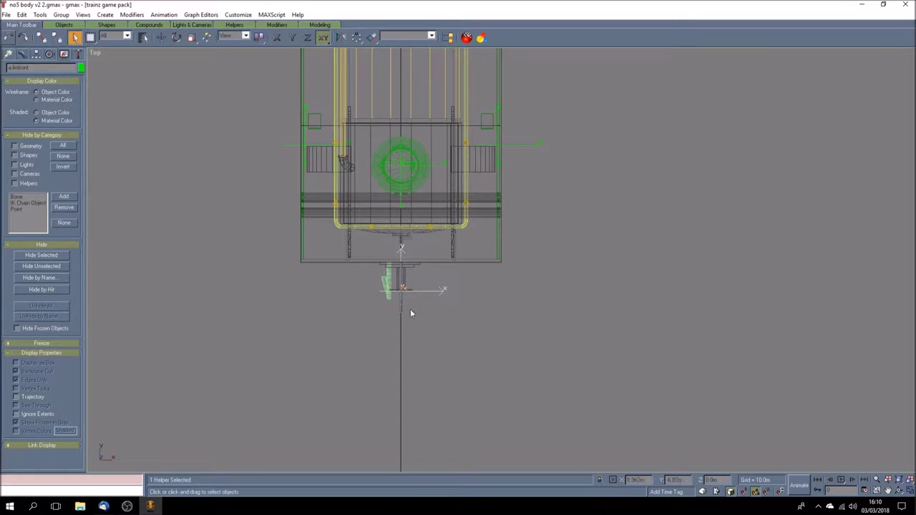
left_click(910, 491)
- Maximise the Perspective view and orbit the locomotive round to a front view
left_click(899, 491)
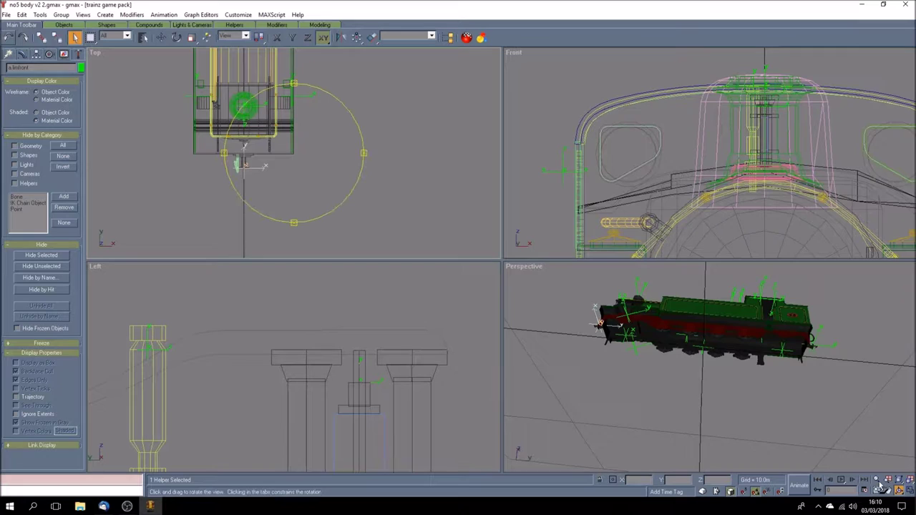
left_click_drag(640, 370, 823, 408)
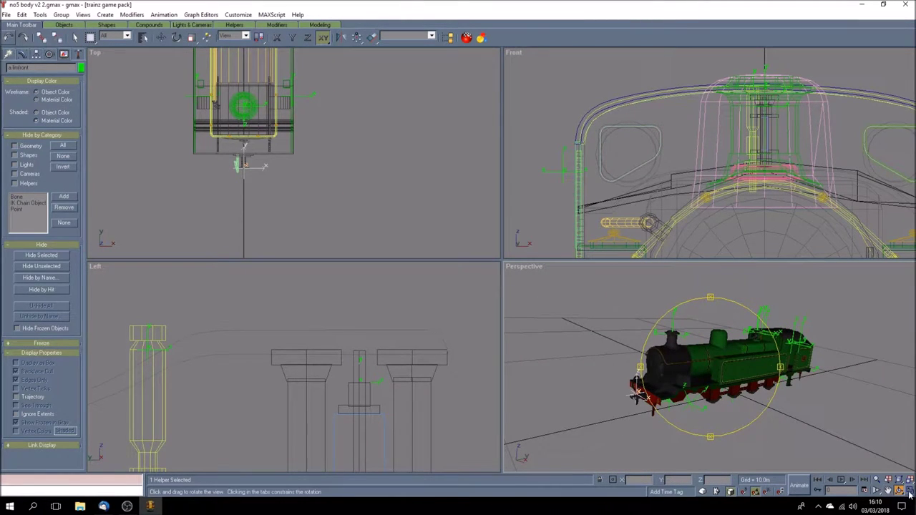
left_click(911, 491)
left_click_drag(508, 353, 441, 349)
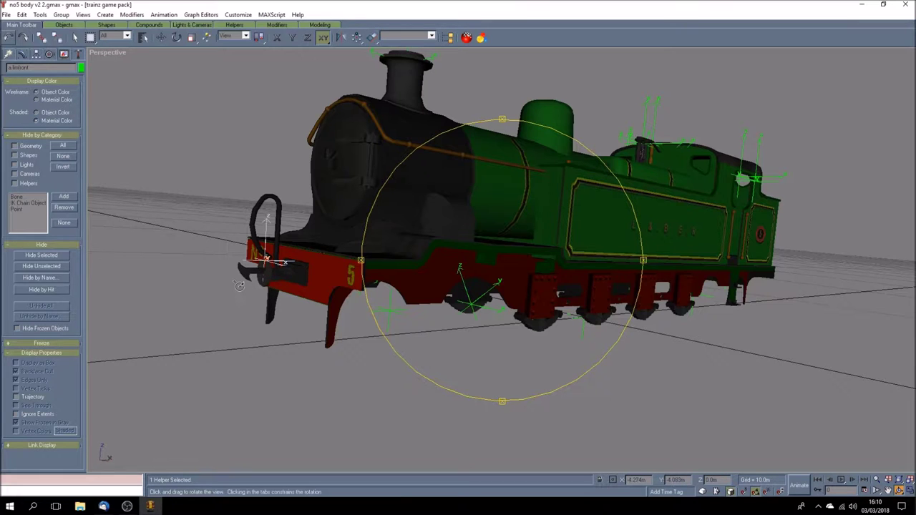
left_click_drag(521, 306, 501, 321)
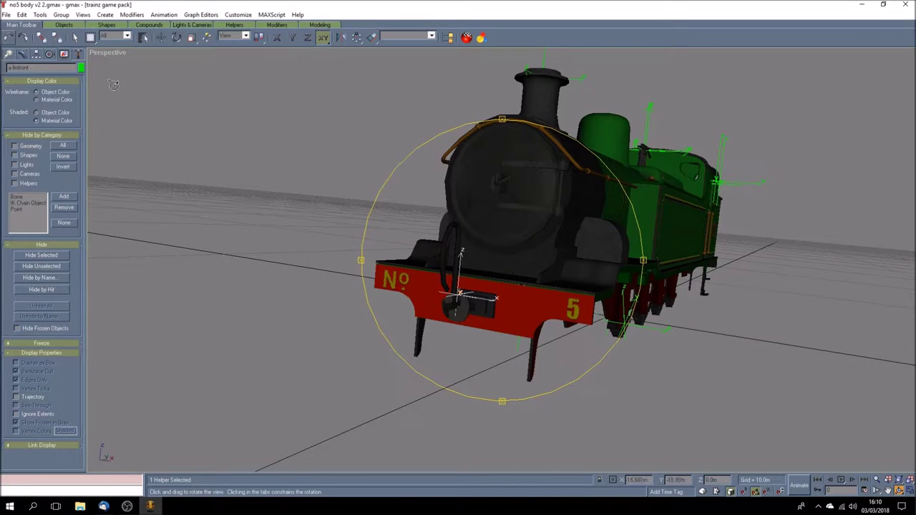
- Clear the helper selection, orbit to a flatter side view, and bring up the object list
left_click(76, 37)
left_click(442, 311)
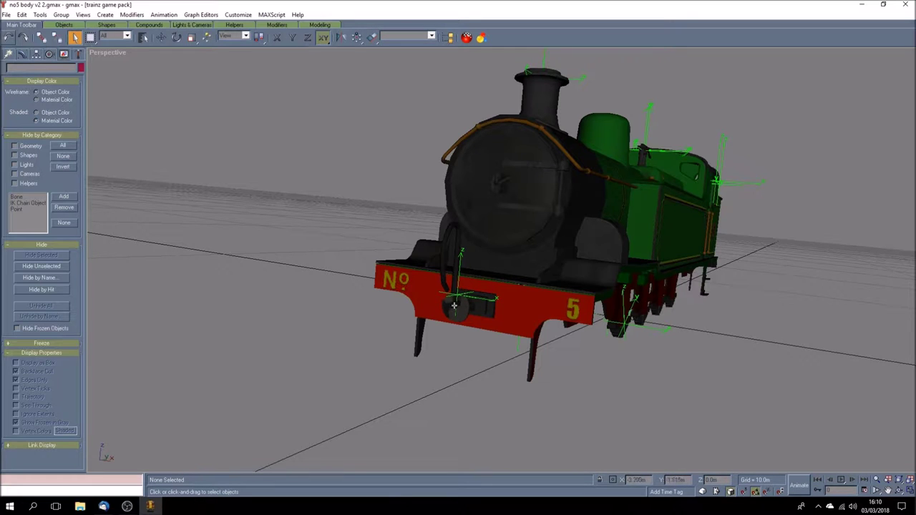
left_click(899, 491)
left_click_drag(549, 378, 467, 352)
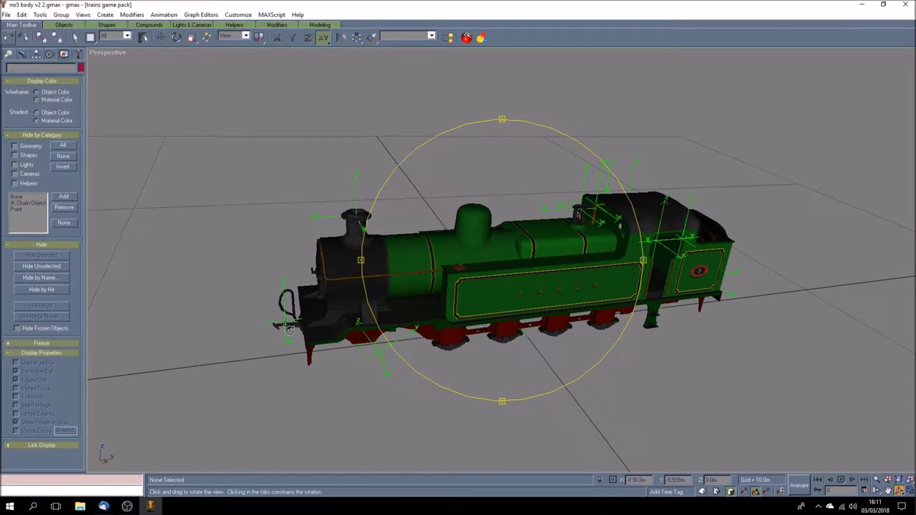
left_click_drag(553, 339, 546, 359)
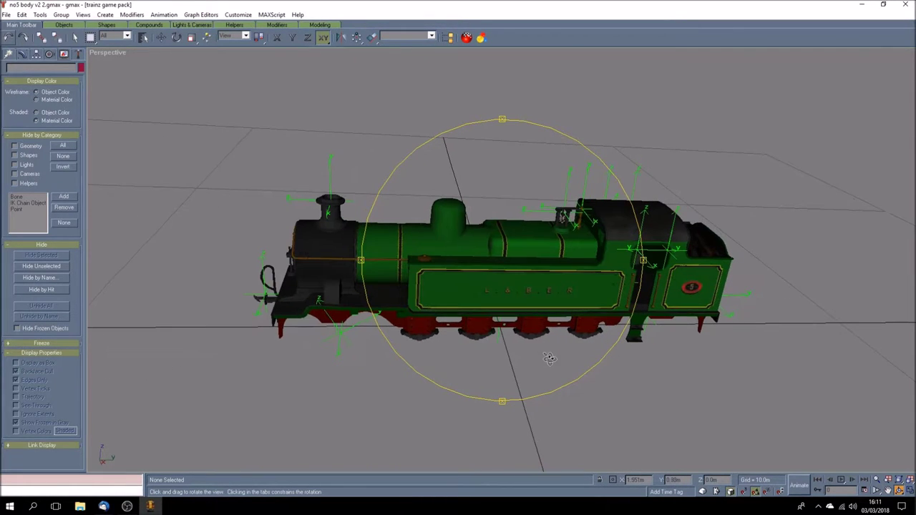
left_click(143, 39)
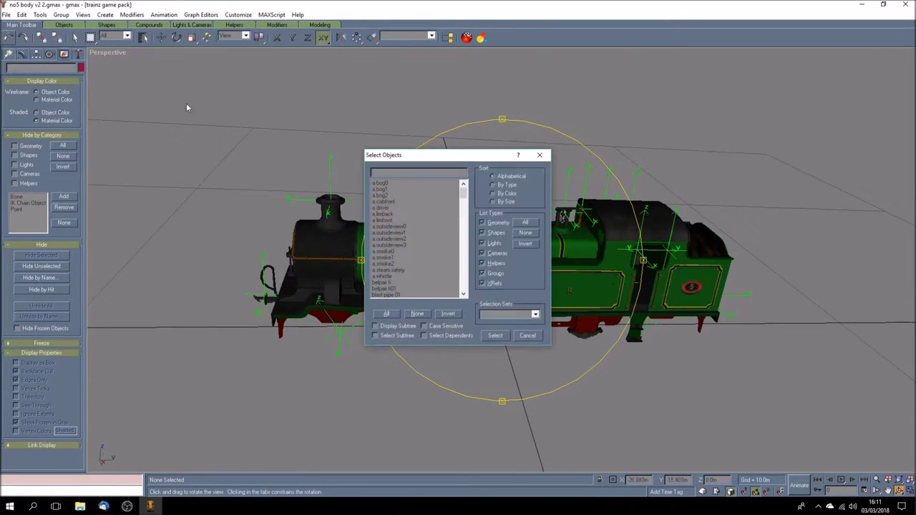
- Close the object list, check then deselect the driver helper, and turn the locomotive side-on
left_click(501, 340)
left_click_drag(516, 358, 488, 343)
left_click(75, 37)
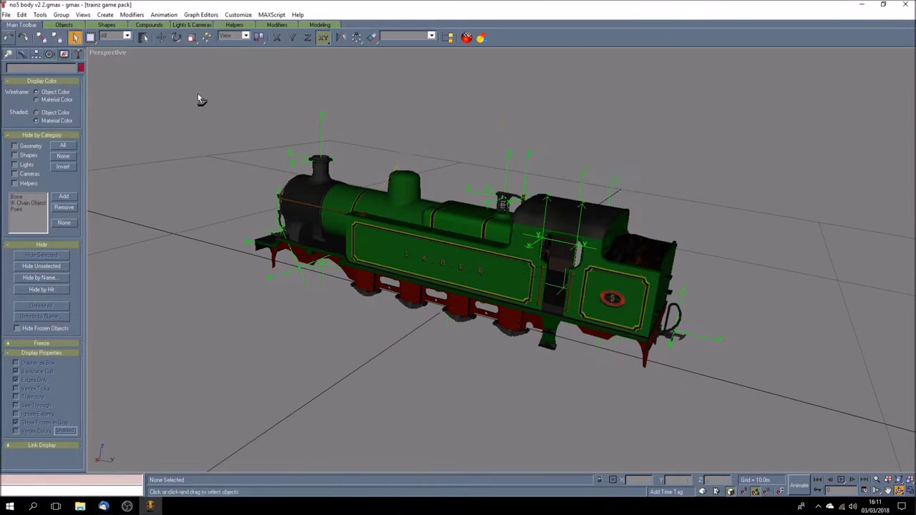
left_click(565, 282)
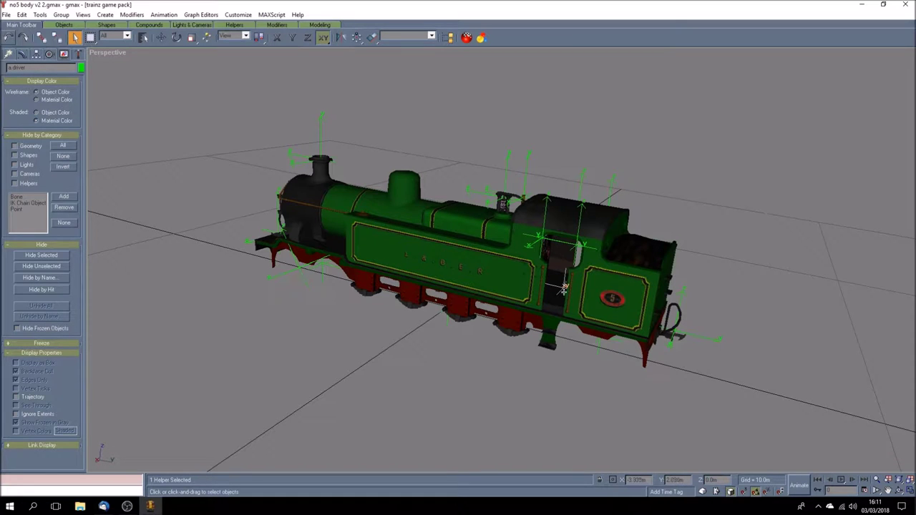
left_click(560, 378)
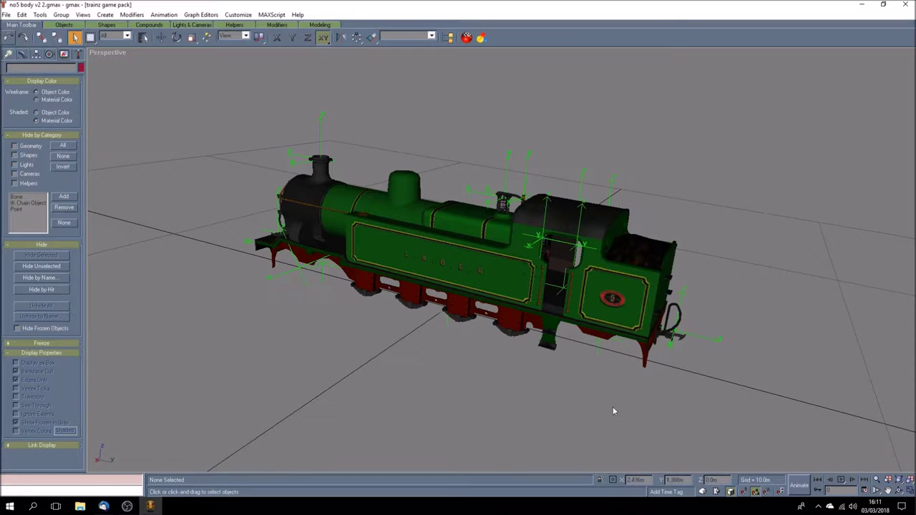
left_click(899, 491)
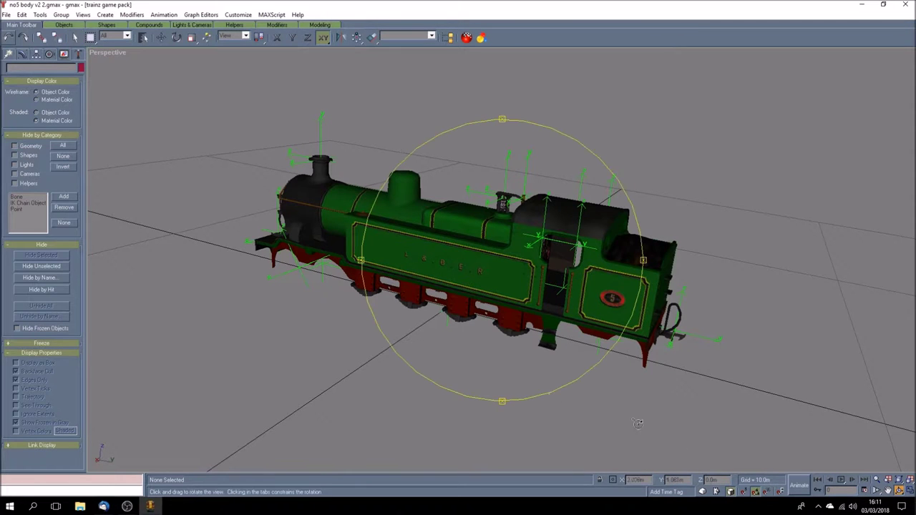
left_click_drag(447, 333, 90, 101)
- Check the smoke helpers at the chimney and front wheels, then orbit to a higher end-on view
left_click(75, 37)
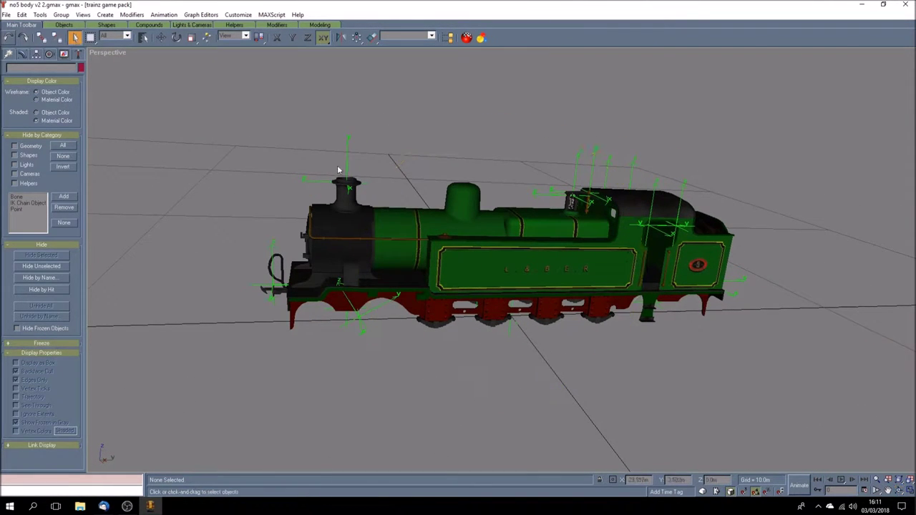
left_click(347, 153)
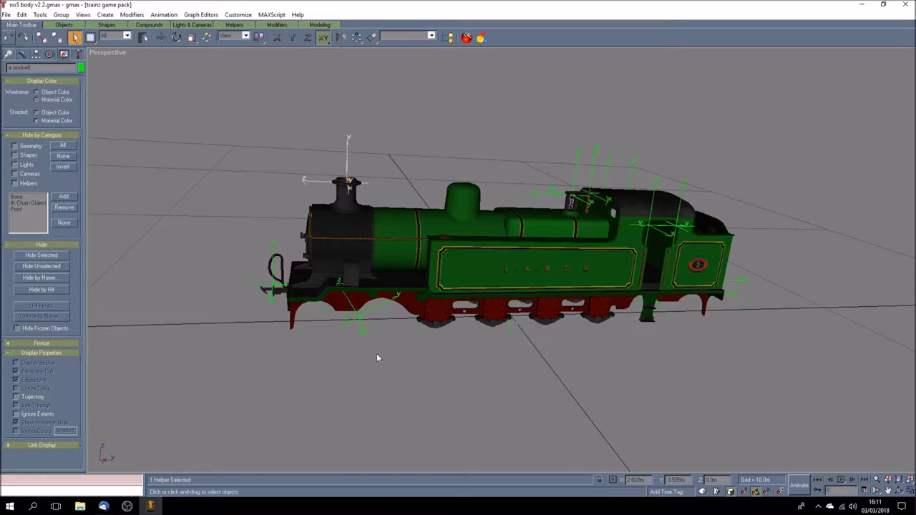
left_click(374, 308)
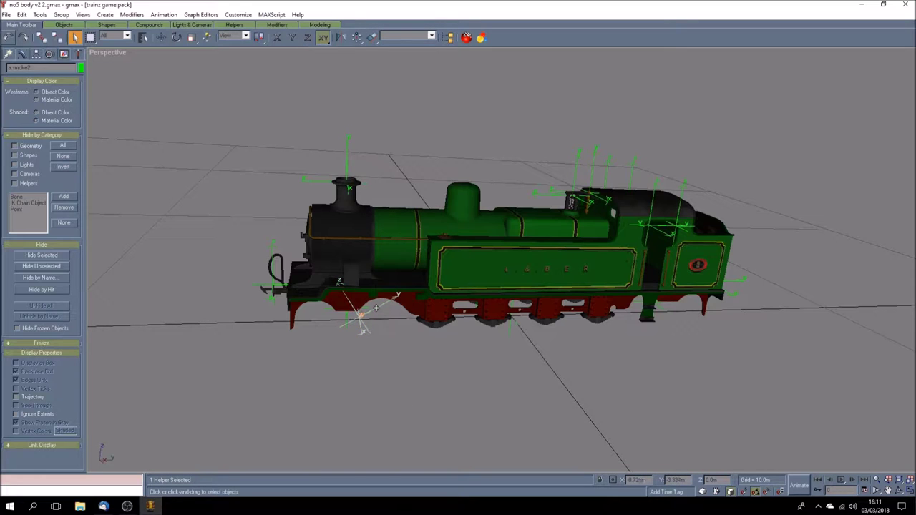
left_click(899, 491)
mouse_move(463, 350)
left_mouse_down()
mouse_move(484, 346)
mouse_move(466, 309)
mouse_move(486, 331)
mouse_move(516, 330)
mouse_move(468, 343)
left_mouse_up()
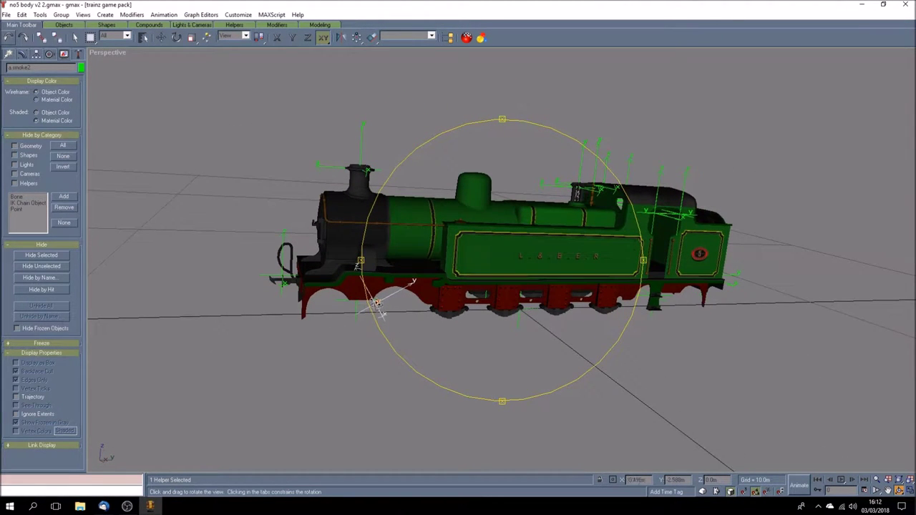
left_click_drag(447, 356, 419, 355)
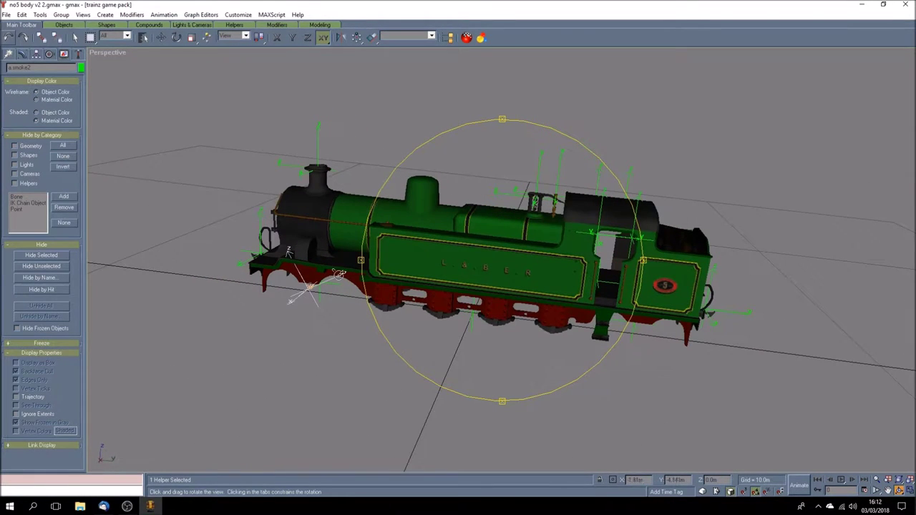
left_click_drag(533, 356, 506, 365)
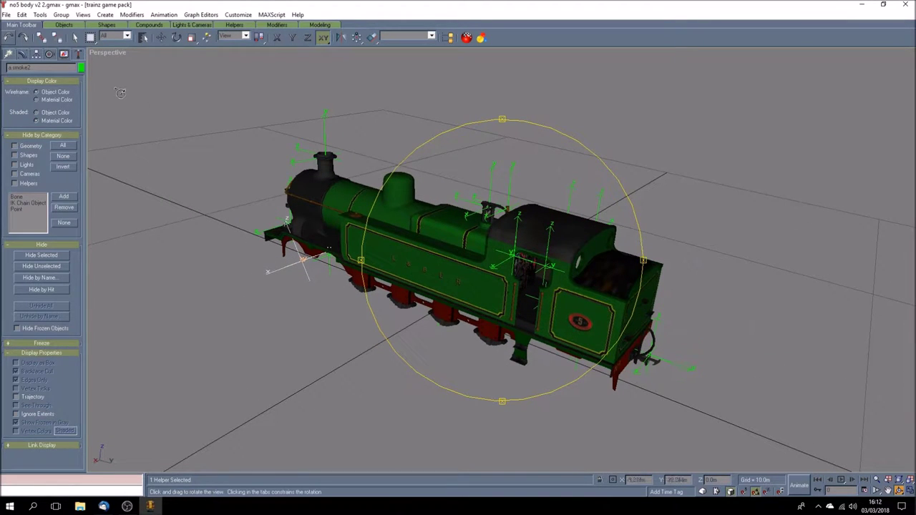
- Select the a.whistle and a.steam.safety helpers in front of the cab
left_click(75, 38)
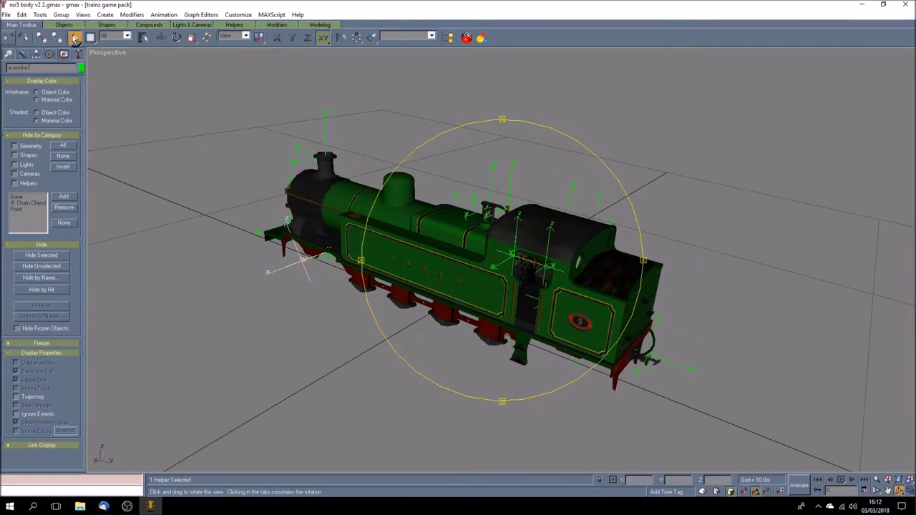
left_click(508, 188)
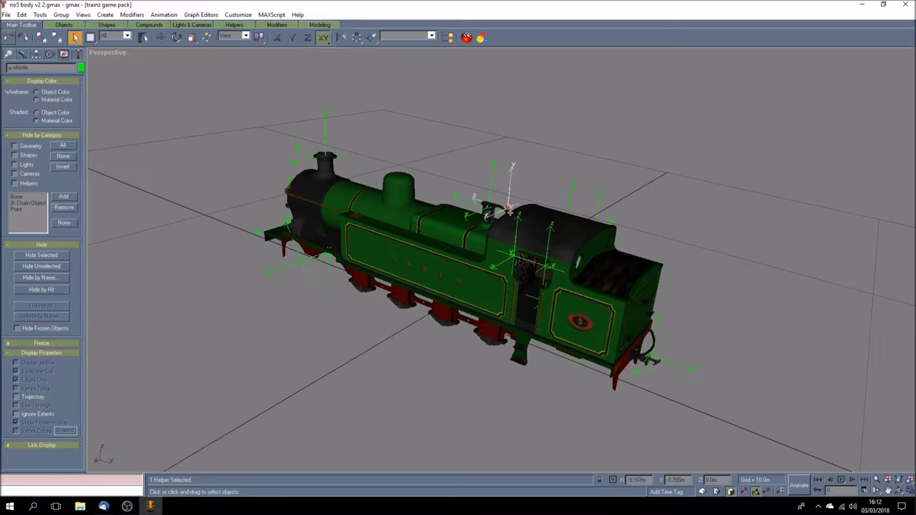
left_click(493, 180)
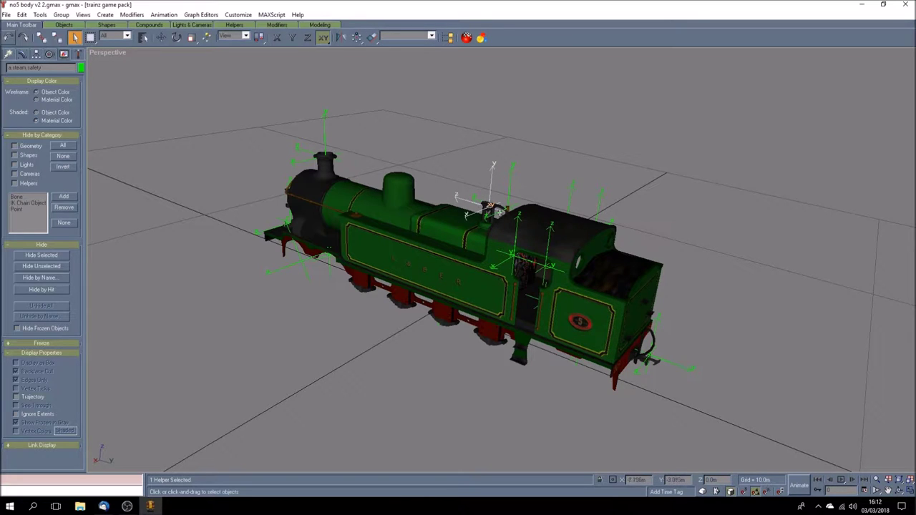
- Check the outsideview helpers on the cab and roof, then clear the selection
left_click(497, 266)
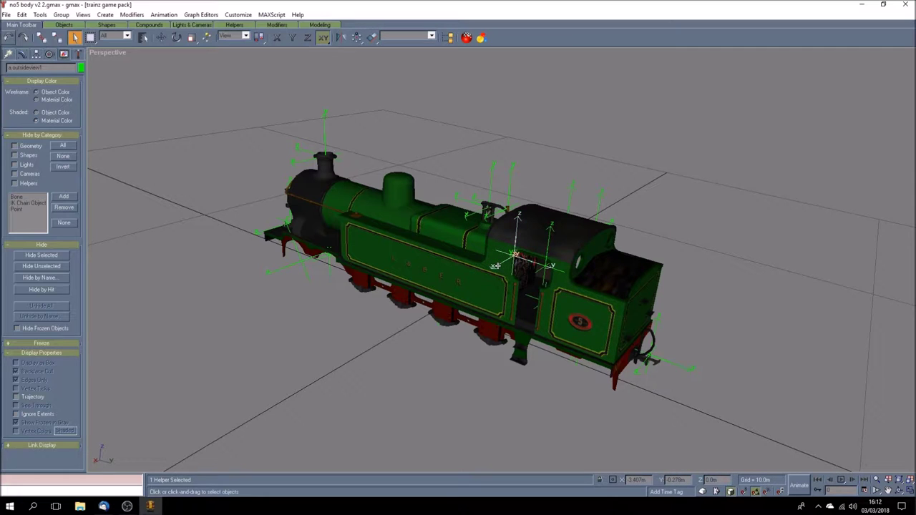
left_click(571, 197)
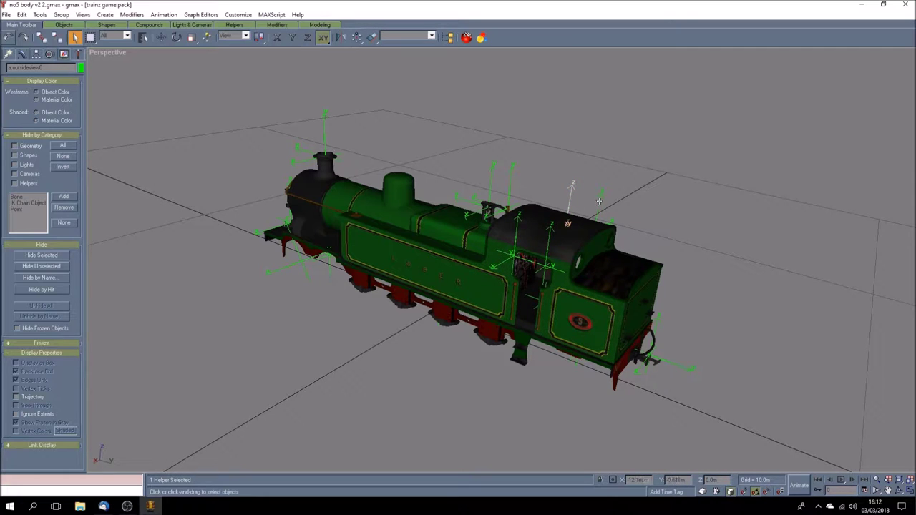
left_click(600, 202)
left_click(546, 243)
left_click(515, 231)
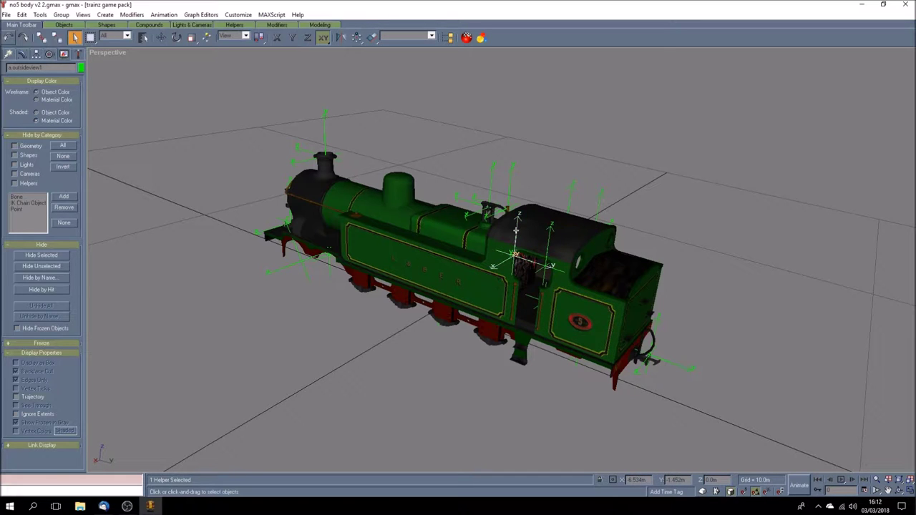
left_click(441, 360)
left_click(899, 492)
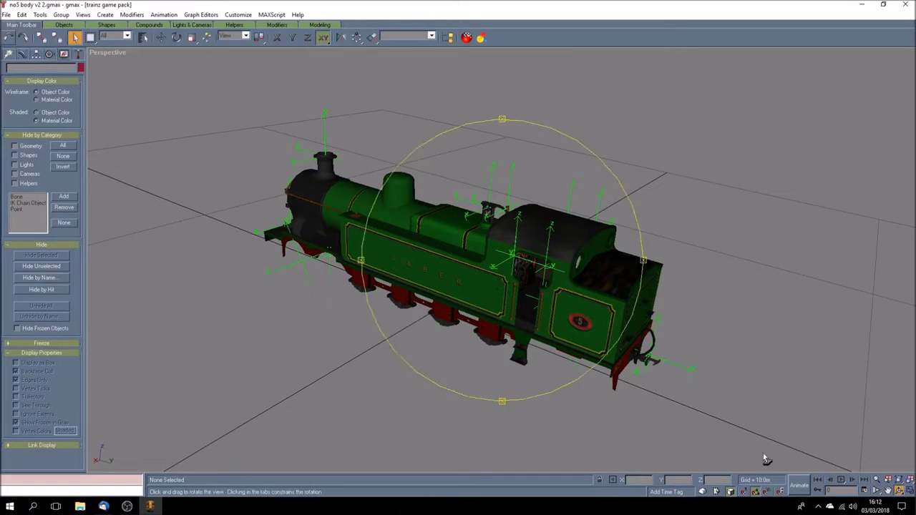
left_click_drag(465, 353, 542, 353)
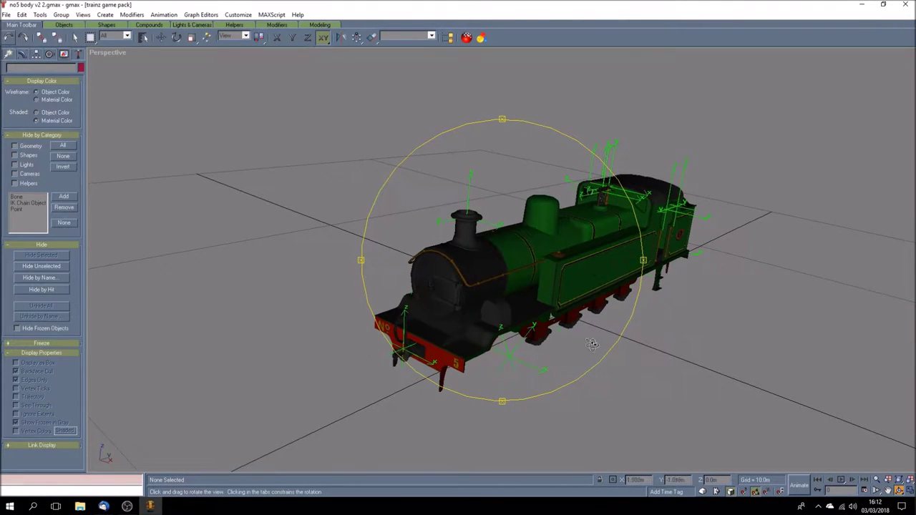
left_click_drag(596, 345, 399, 344)
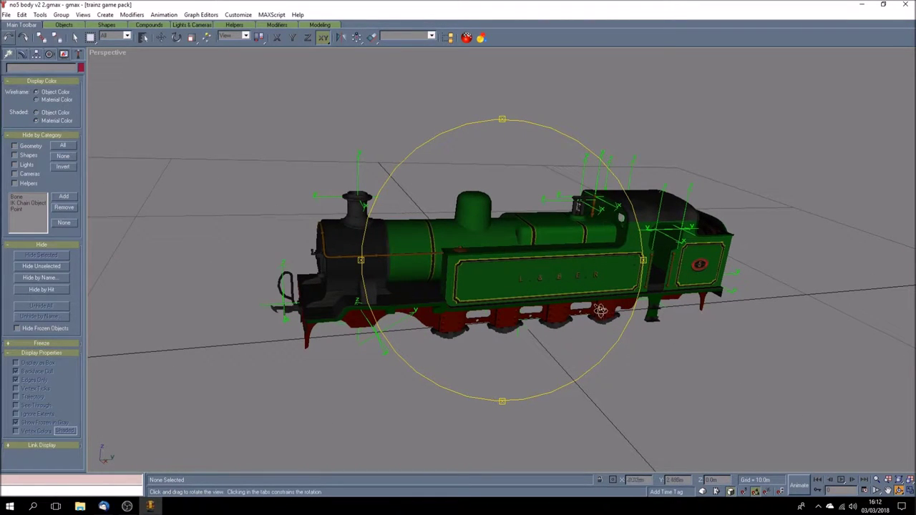
left_click_drag(571, 353, 551, 352)
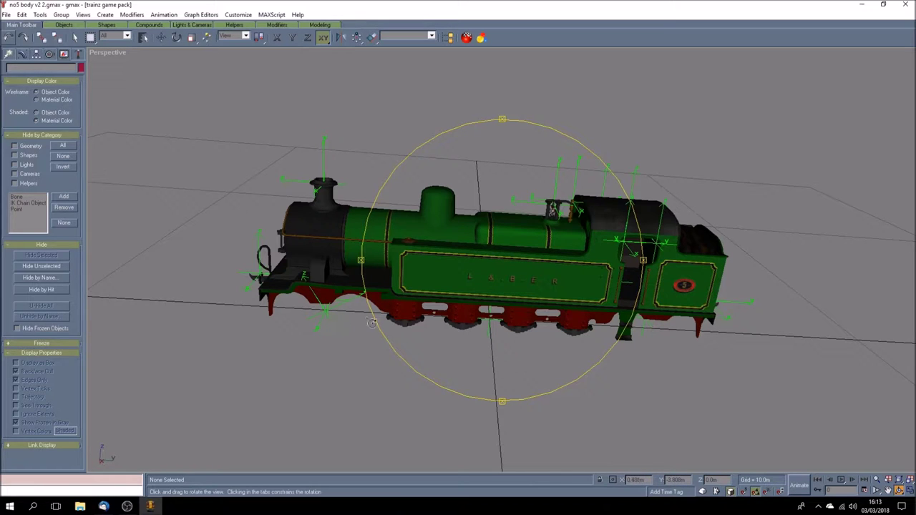
left_click_drag(511, 365, 507, 368)
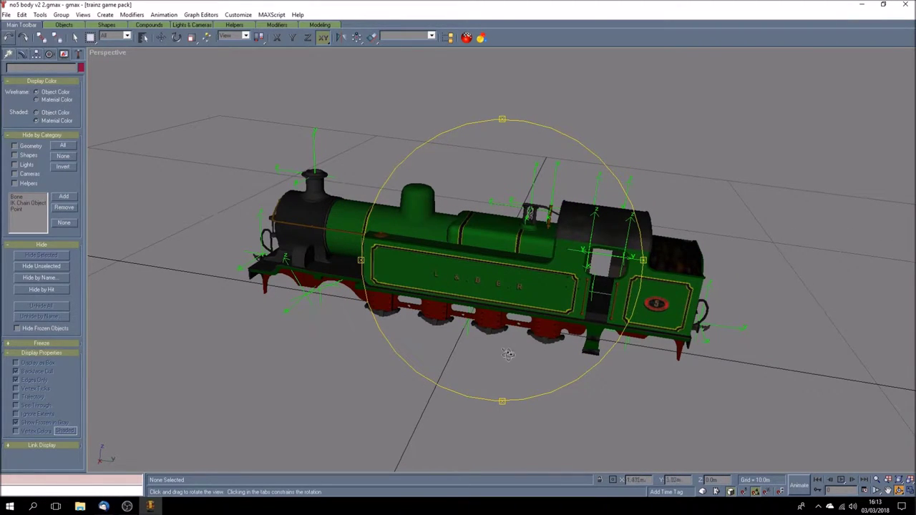
left_click_drag(489, 367, 309, 329)
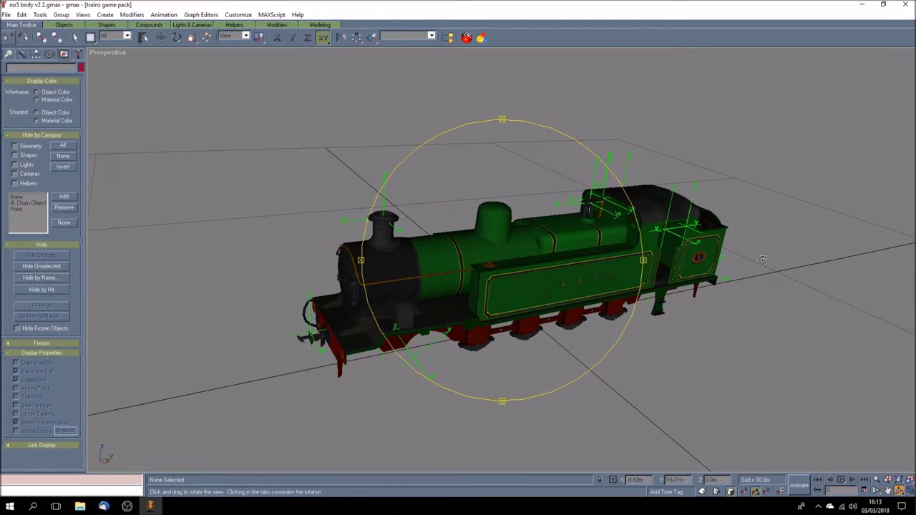
left_click_drag(541, 358, 501, 361)
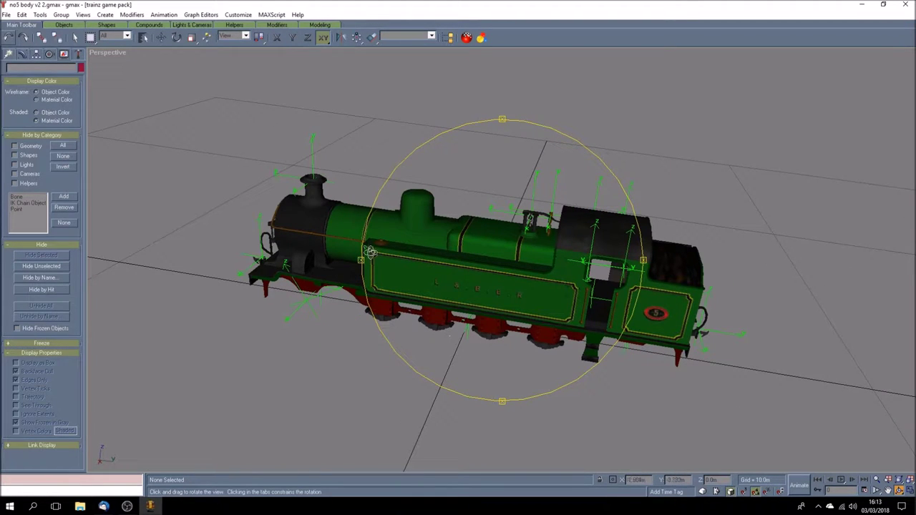
left_click(75, 37)
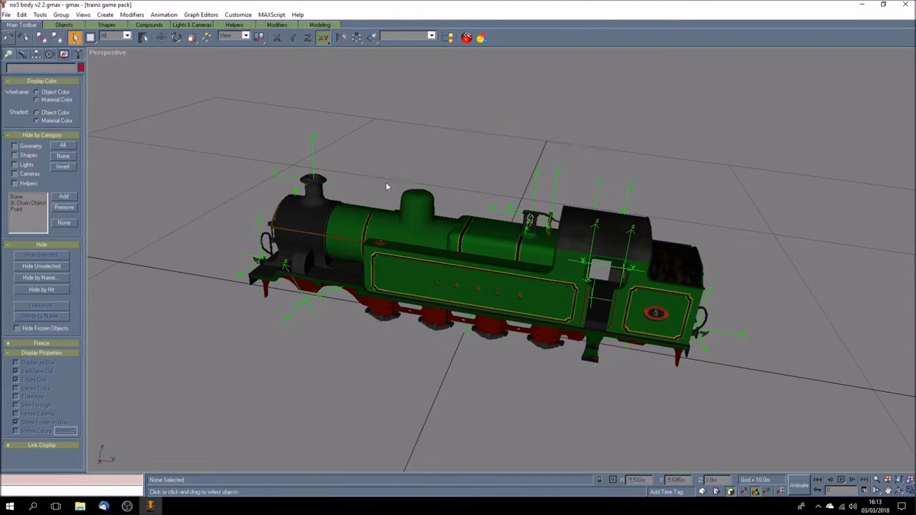
- Open the Material Navigator and the boiler's Unwrap UVW editor, zoomed and moved aside
left_click(374, 228)
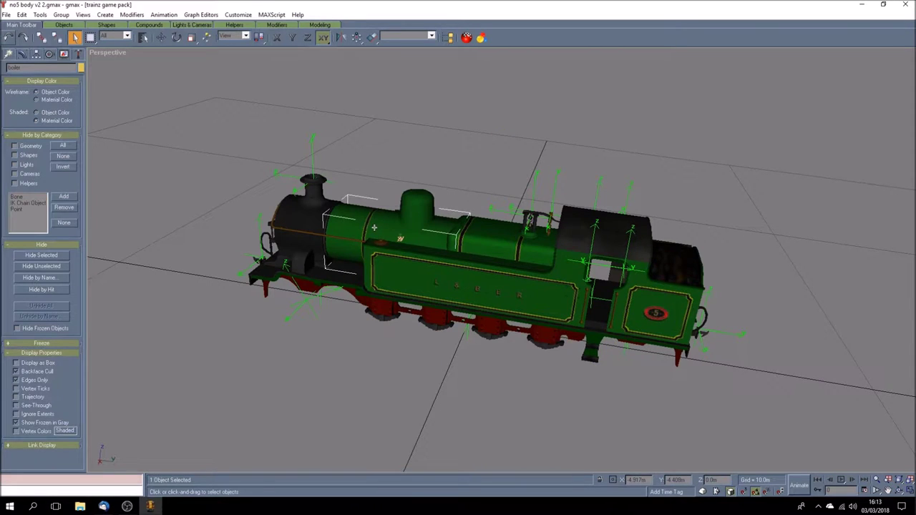
left_click(482, 38)
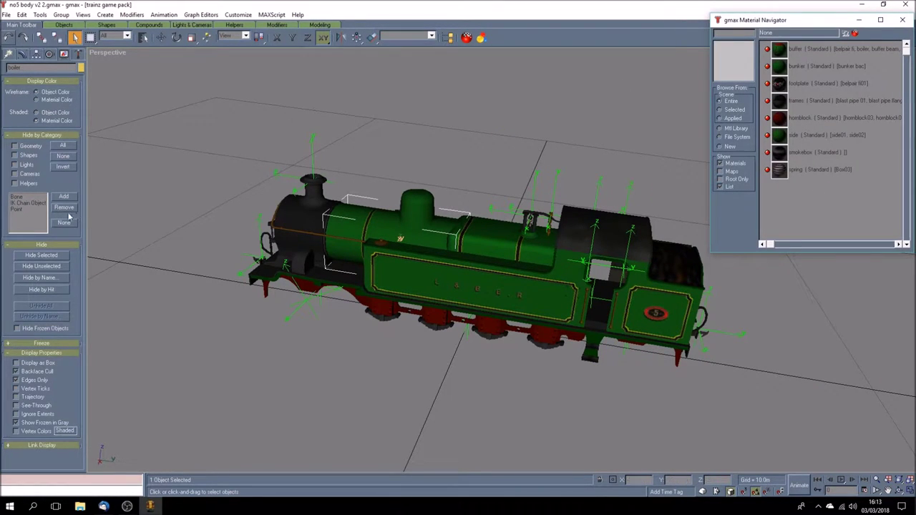
left_click(26, 55)
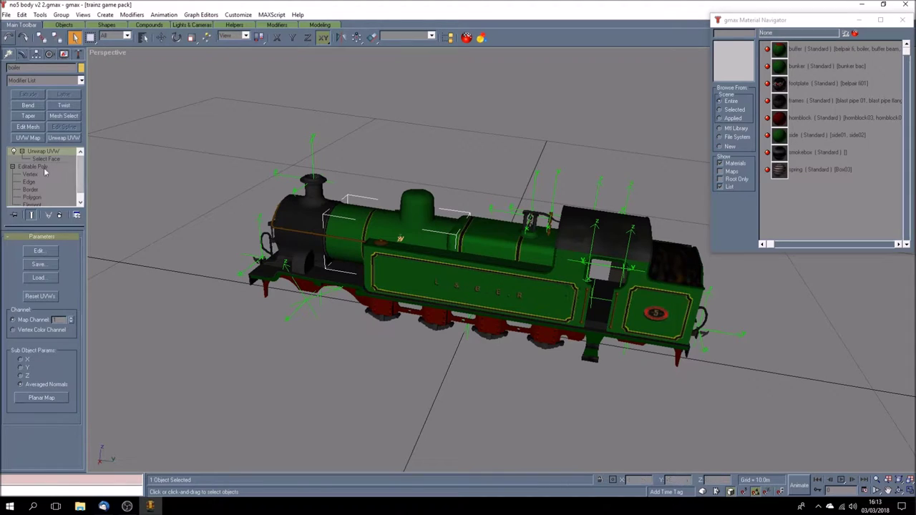
left_click(36, 251)
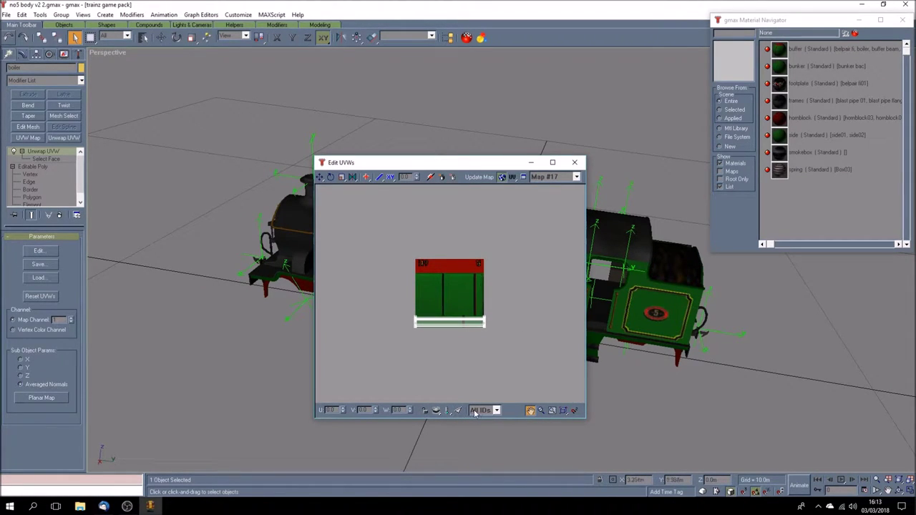
scroll(464, 327, "up", 5)
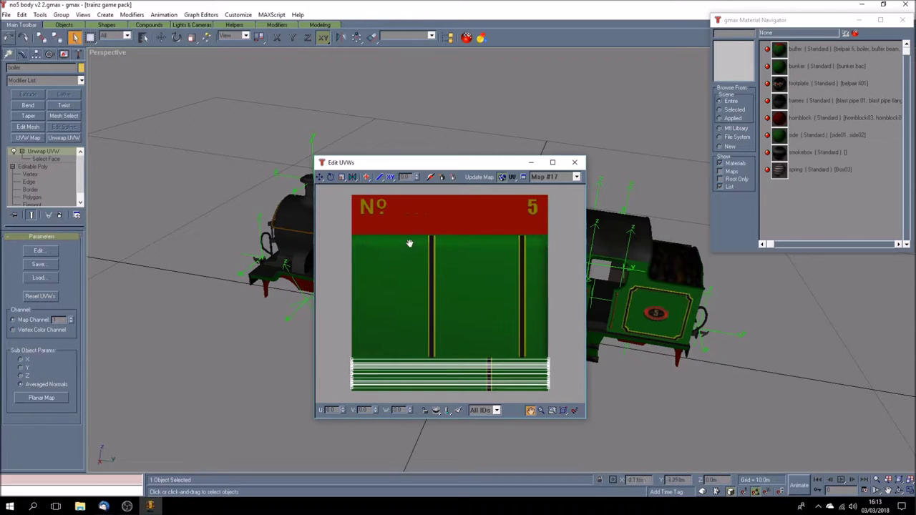
left_click_drag(422, 169, 655, 169)
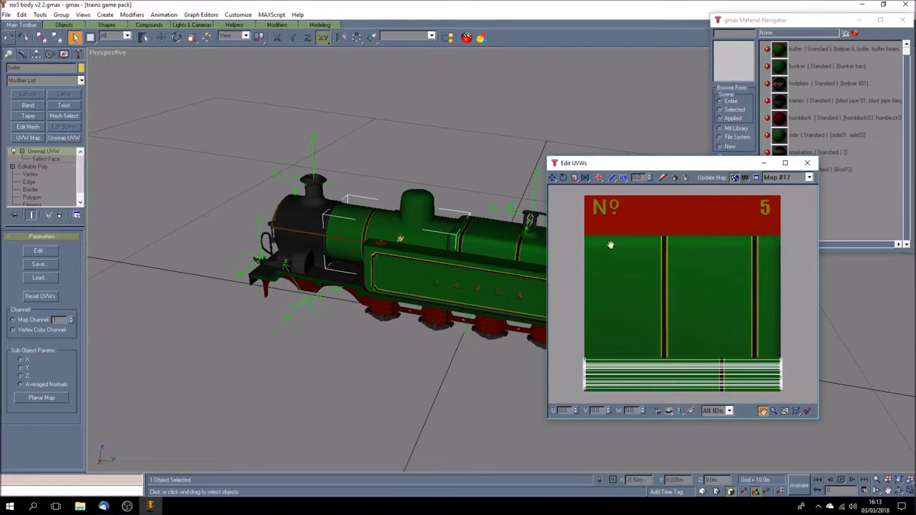
- Orbit to look along the boiler top and select the belpair 6 part
left_click(899, 491)
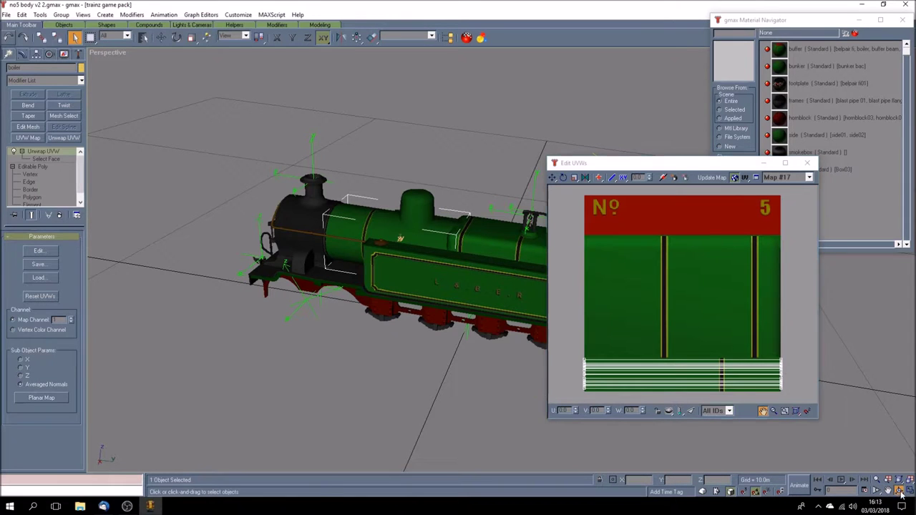
left_click_drag(512, 319, 203, 188)
left_click(75, 37)
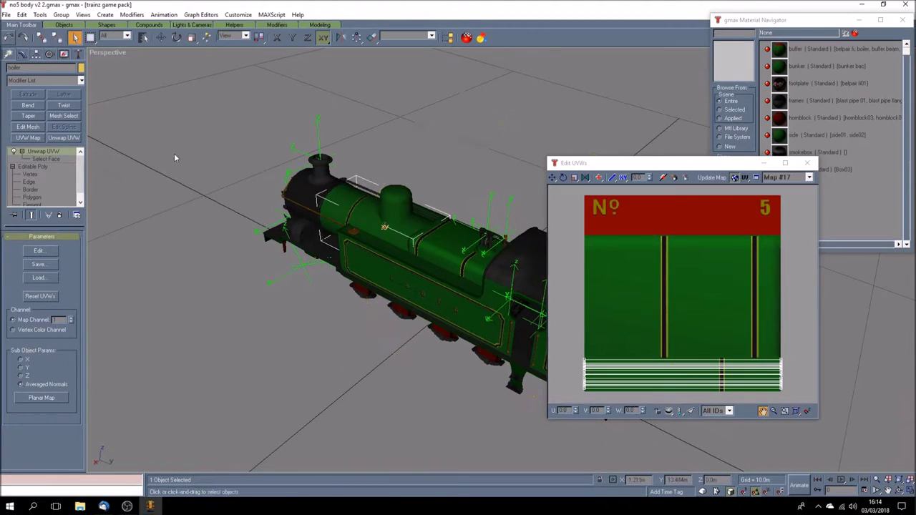
left_click(174, 153)
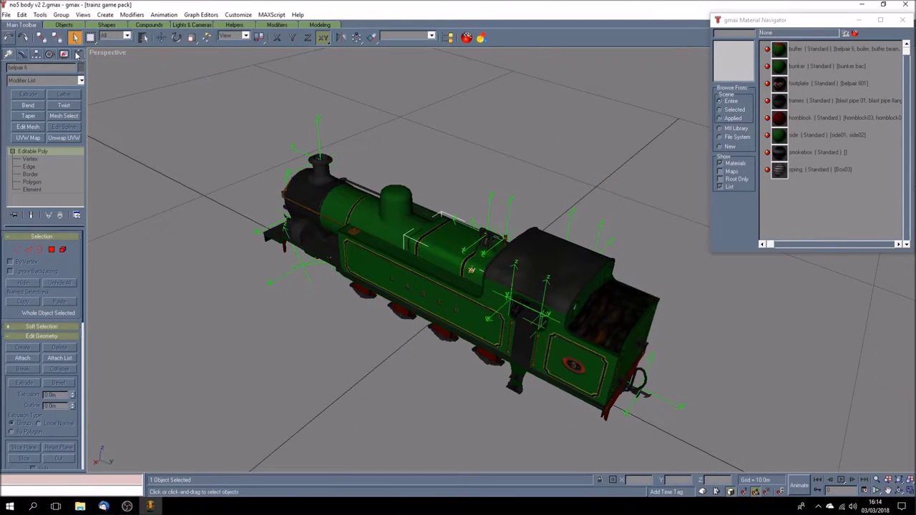
- Read the Polygon Counter: 46 polygons for belpair 6 and 5750 for the whole model
left_click(77, 55)
left_click(56, 197)
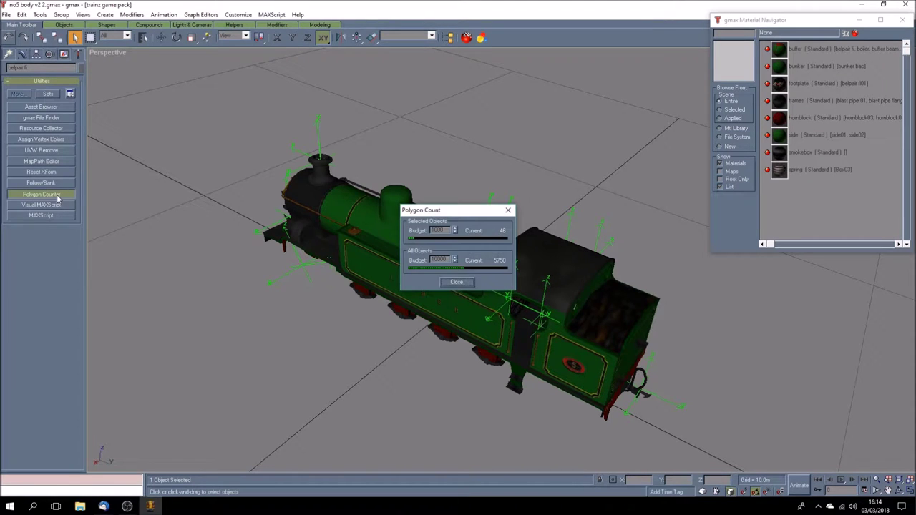
left_click(456, 283)
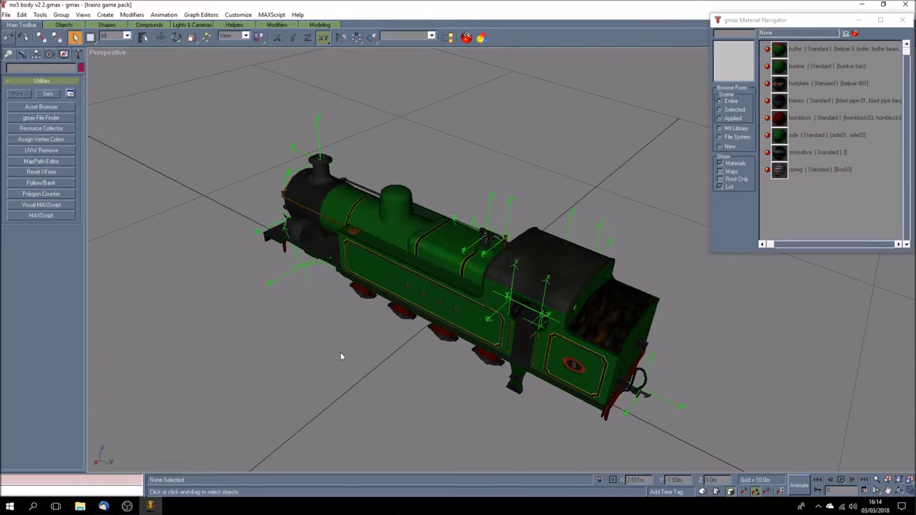
- Reselect belpair 6 and orbit the view around the locomotive
left_click(440, 253)
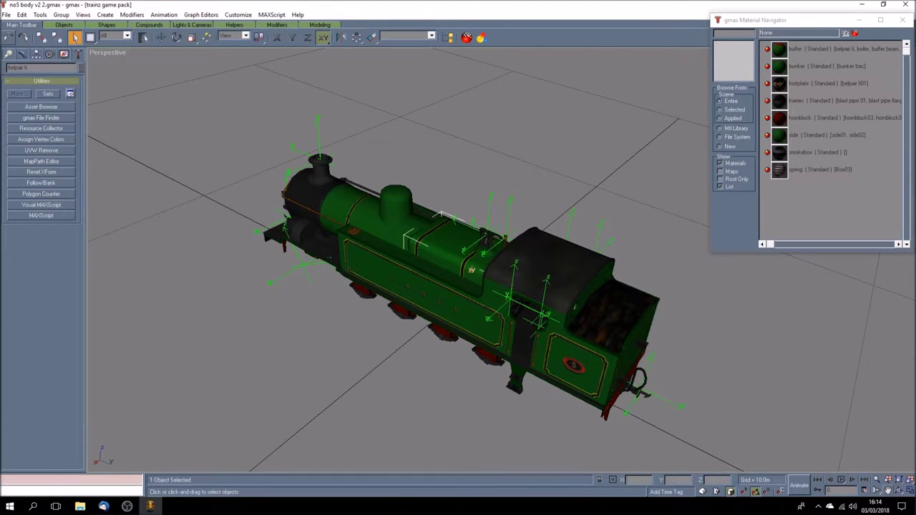
left_click(898, 492)
left_click_drag(447, 347, 486, 345)
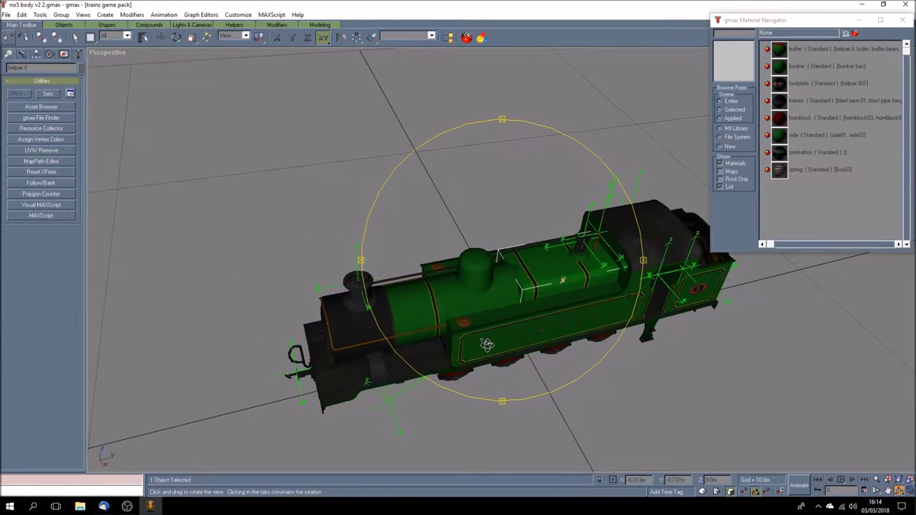
scroll(544, 345, "up", 3)
scroll(504, 351, "up", 1)
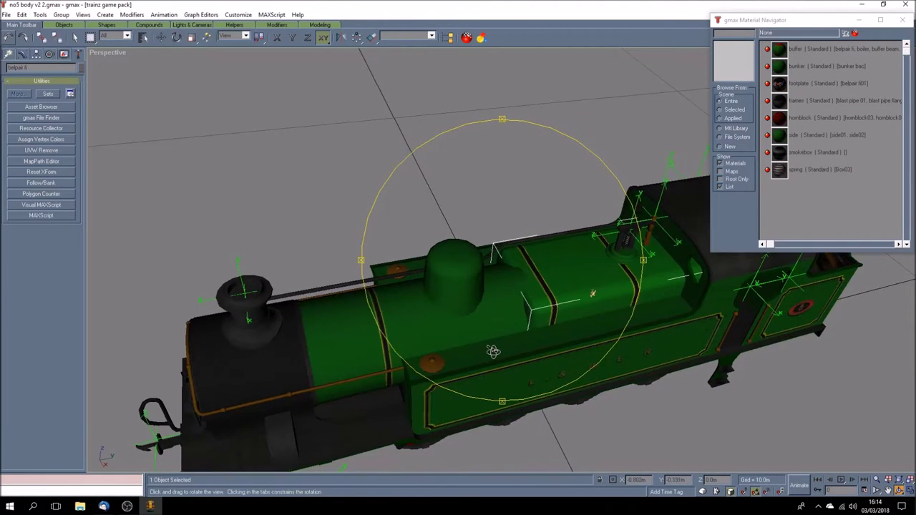
left_click_drag(494, 351, 493, 350)
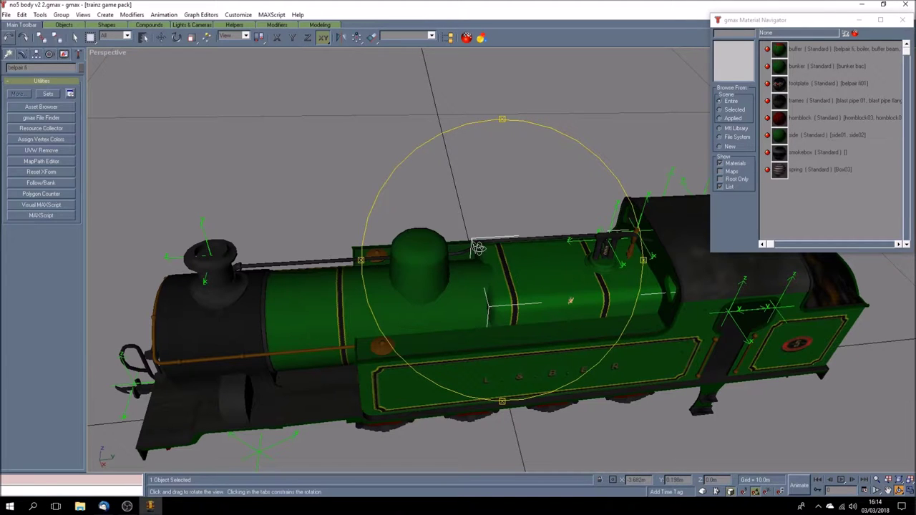
left_click_drag(571, 300, 522, 266)
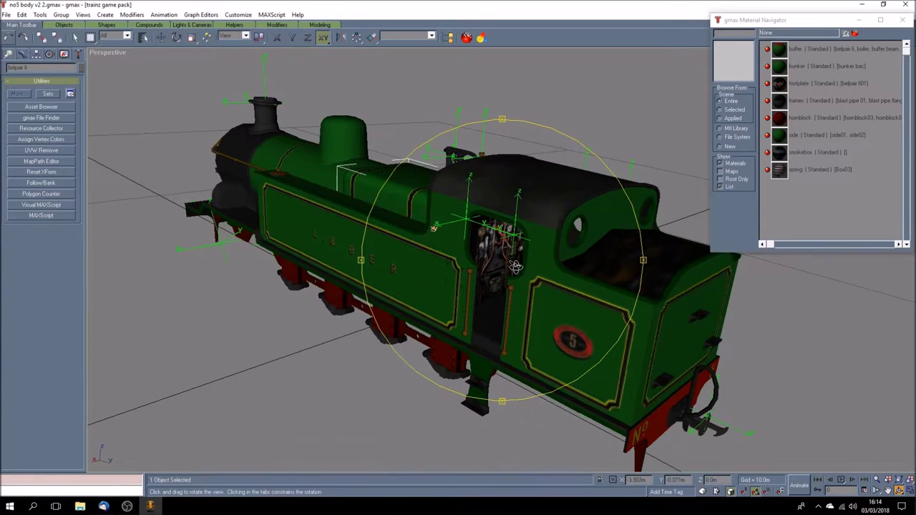
mouse_move(475, 321)
left_mouse_down()
mouse_move(486, 320)
mouse_move(483, 333)
left_mouse_up()
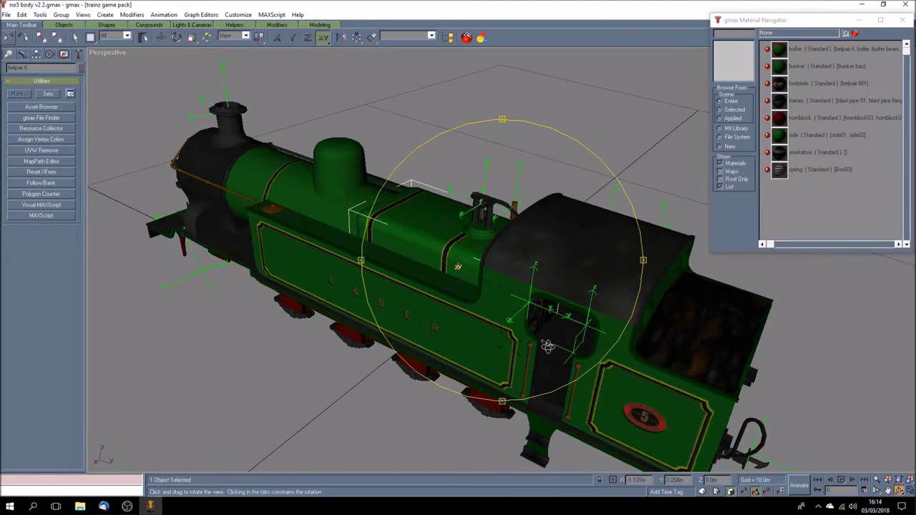
left_click_drag(553, 354, 548, 342)
left_click_drag(544, 281, 607, 274)
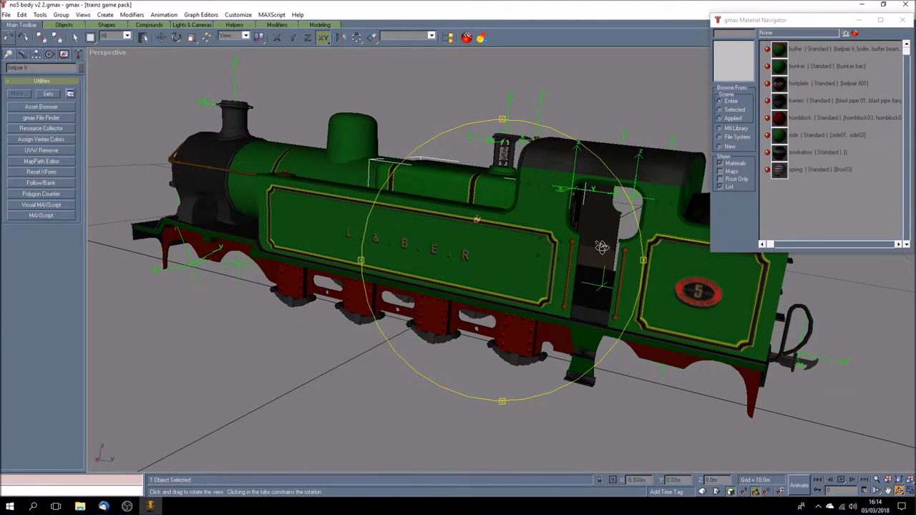
left_click_drag(588, 311, 231, 179)
left_click_drag(385, 266, 551, 312)
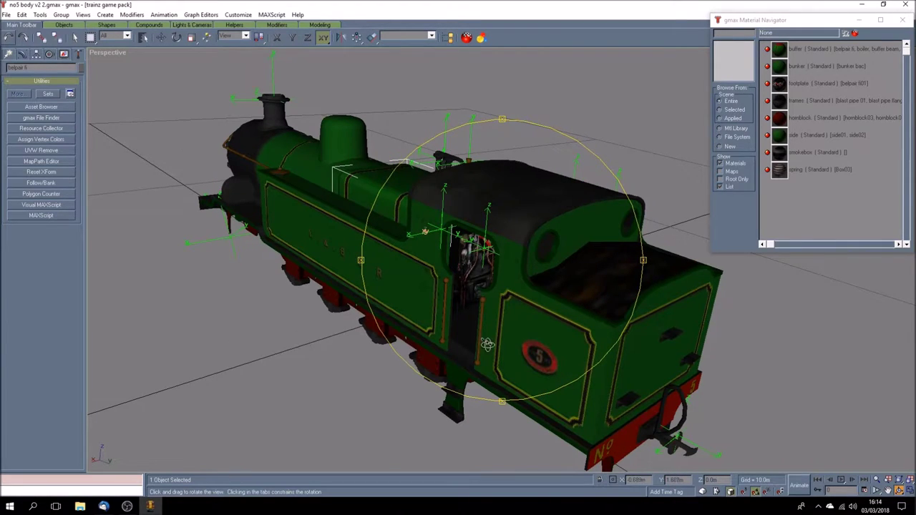
left_click_drag(481, 342, 373, 323)
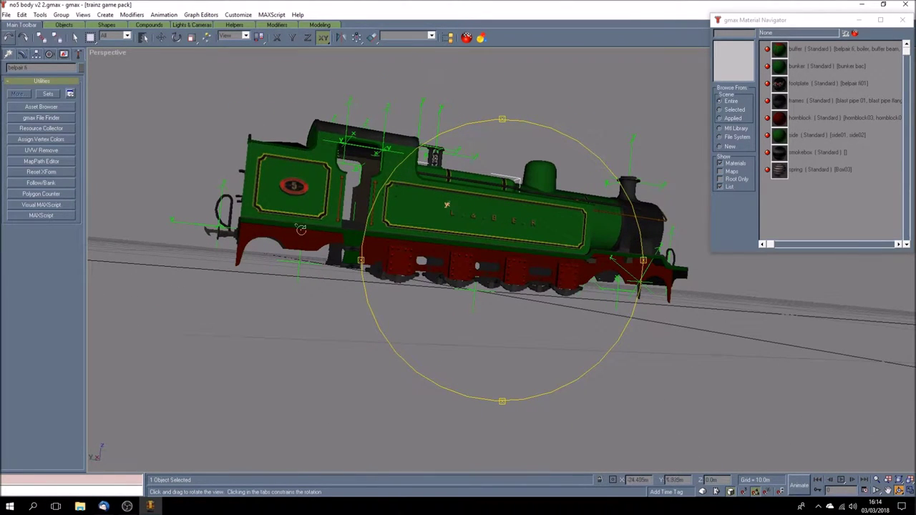
left_click(75, 37)
left_click(404, 264)
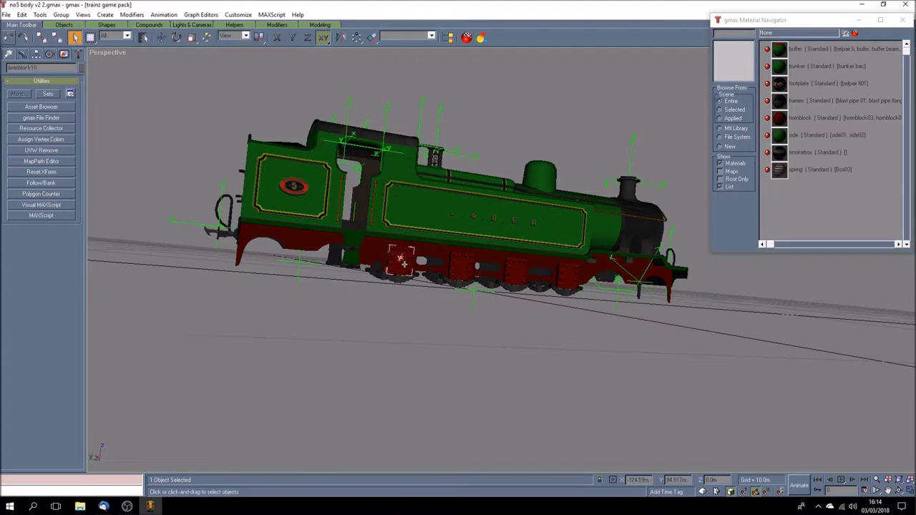
left_click(21, 55)
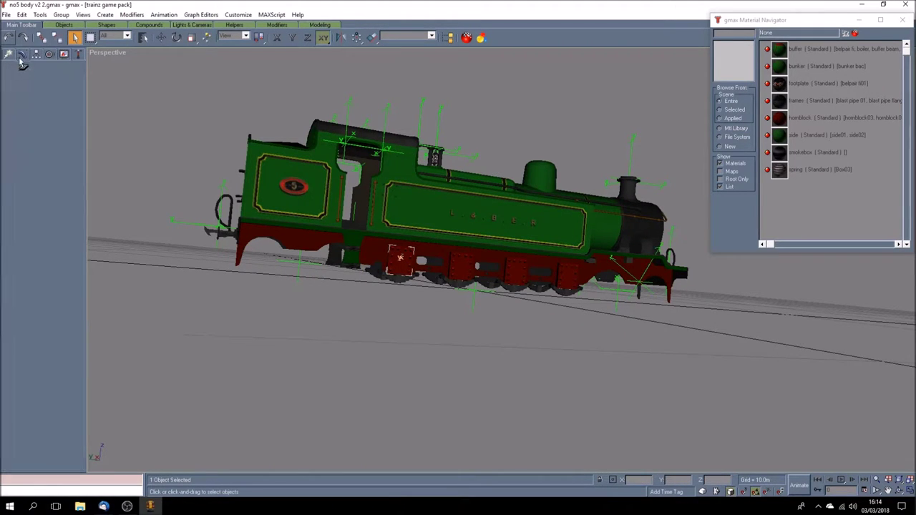
left_click(38, 251)
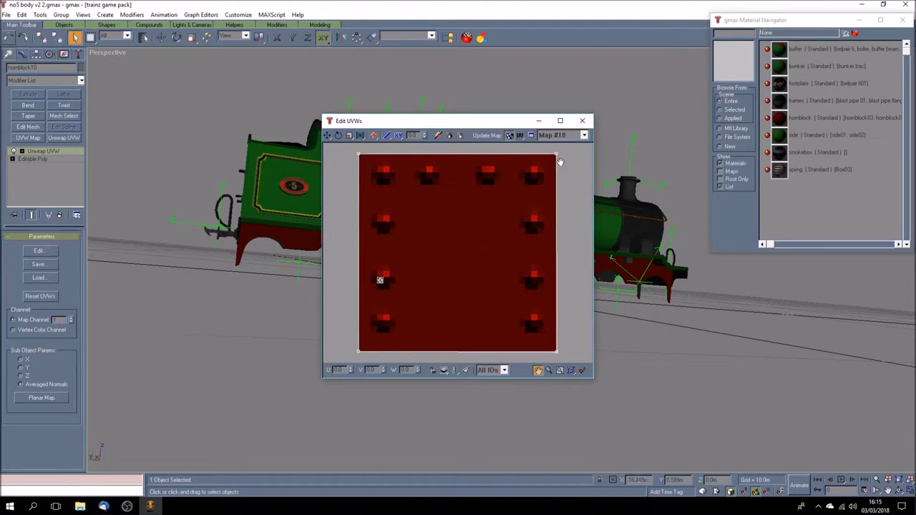
left_click(583, 121)
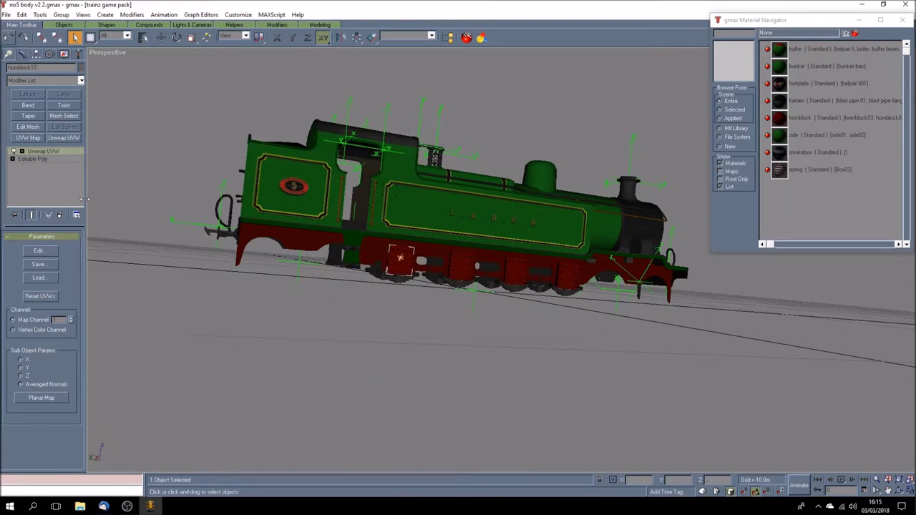
left_click(135, 150)
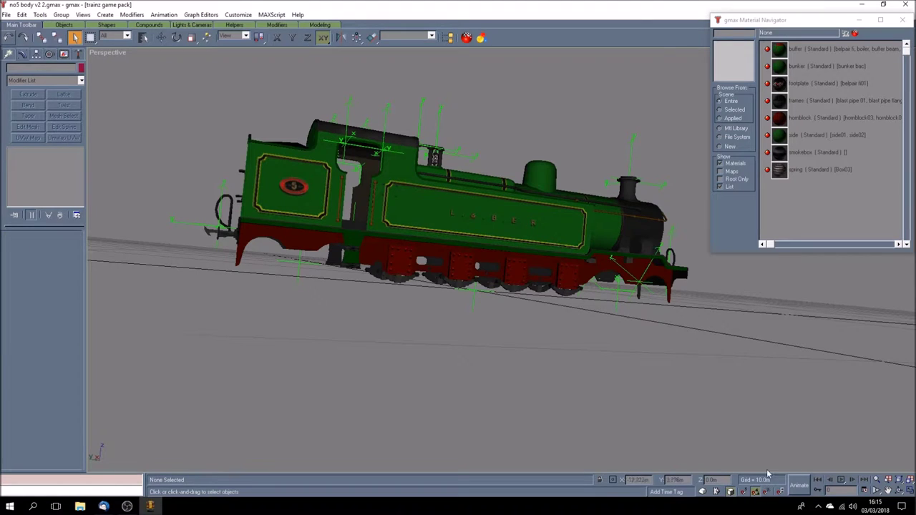
left_click(900, 489)
left_click_drag(436, 329, 546, 347)
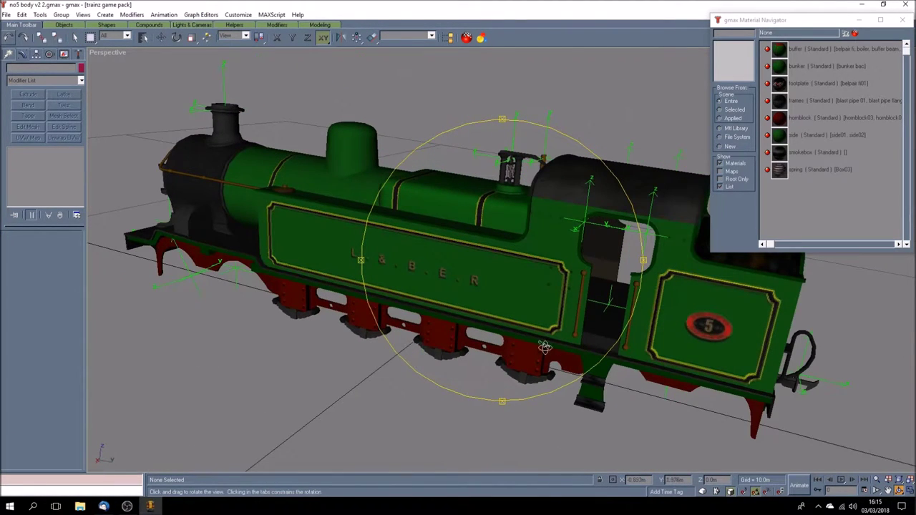
- Start opening a new file without saving the no5 body, and go up to MODELS
left_click(5, 14)
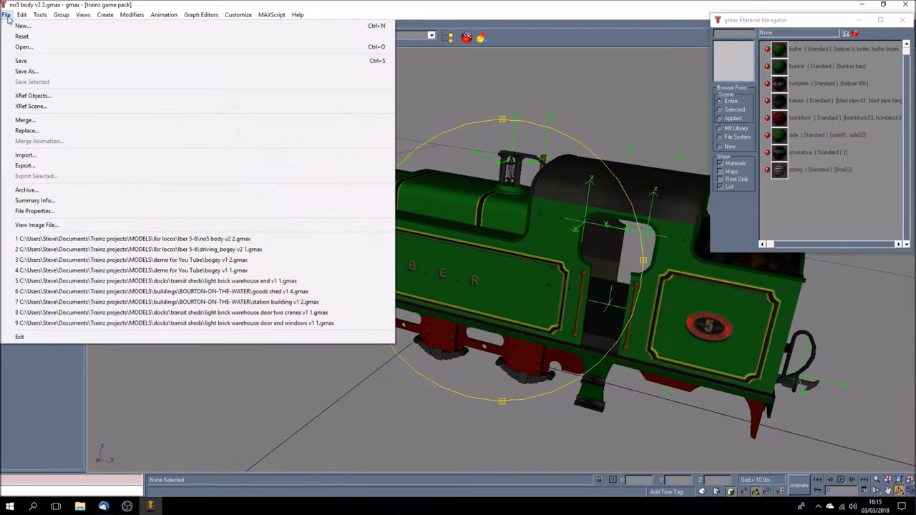
left_click(28, 46)
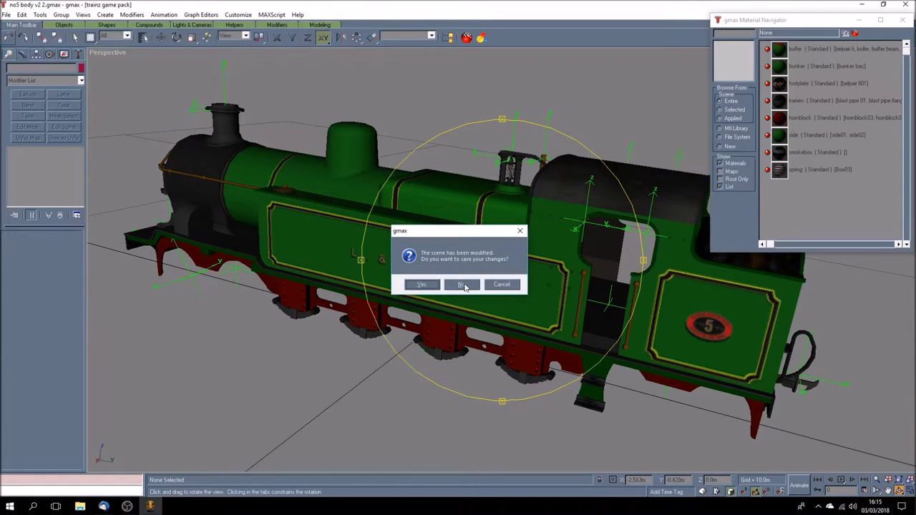
left_click(464, 285)
left_click(150, 56)
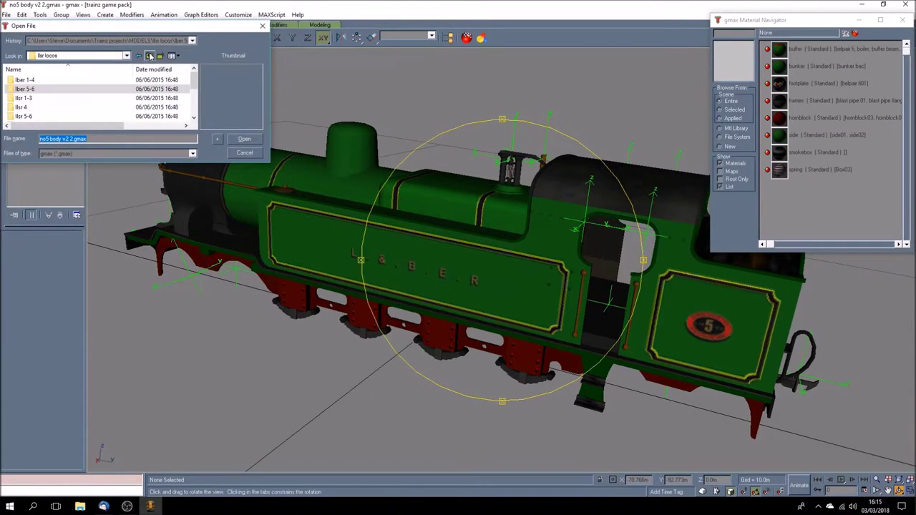
left_click(149, 56)
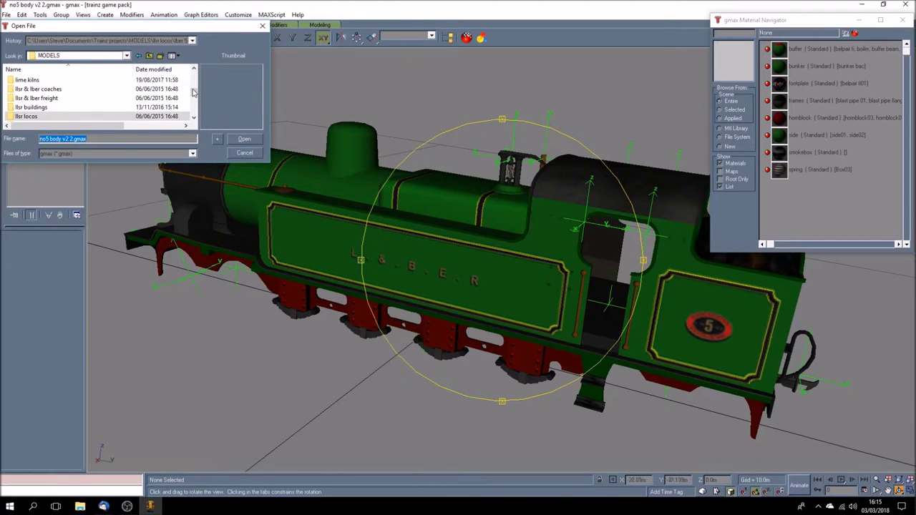
- Browse to gwr broad gauge > locos > rover and open rover 1.gmax
left_click_drag(193, 96, 194, 91)
double_click(36, 80)
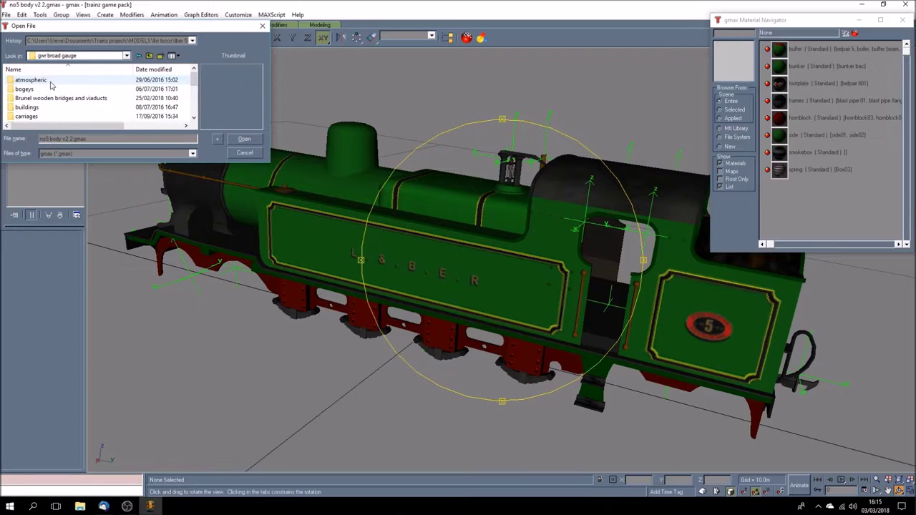
scroll(52, 106, "down", 3)
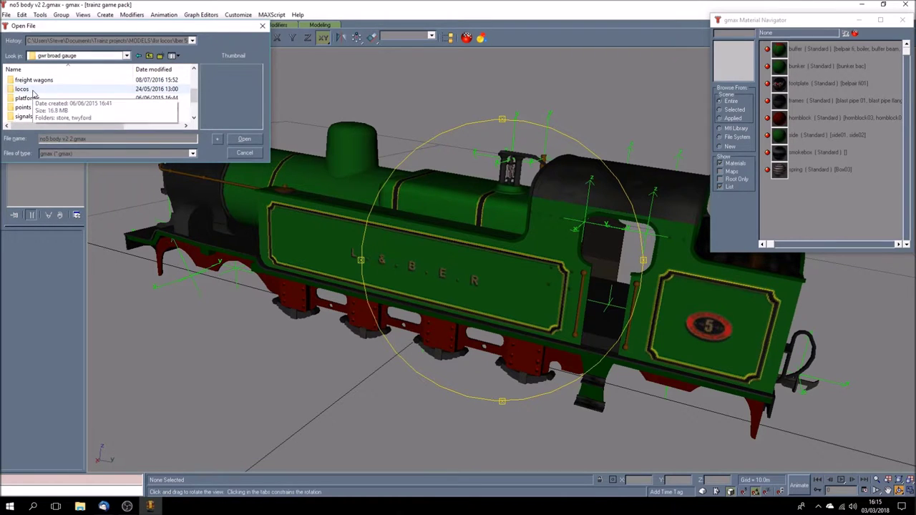
double_click(33, 91)
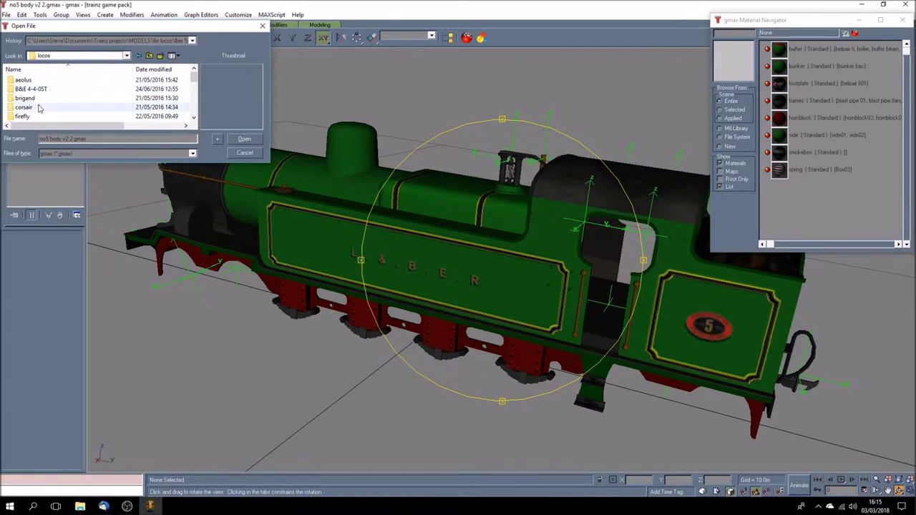
scroll(47, 108, "down", 5)
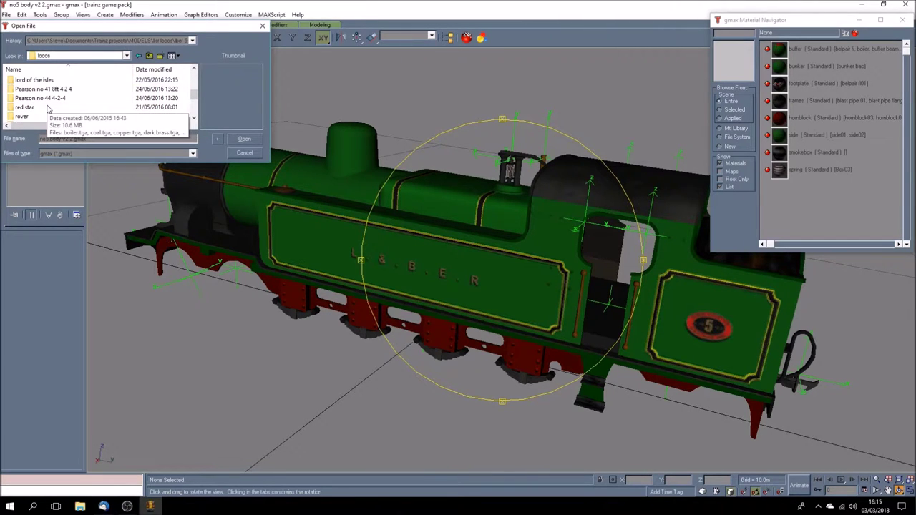
double_click(23, 116)
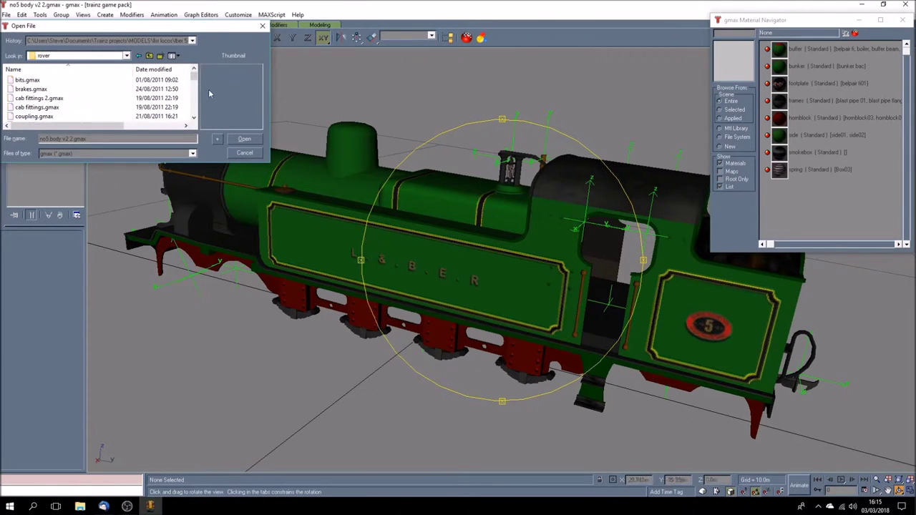
left_click_drag(194, 79, 193, 99)
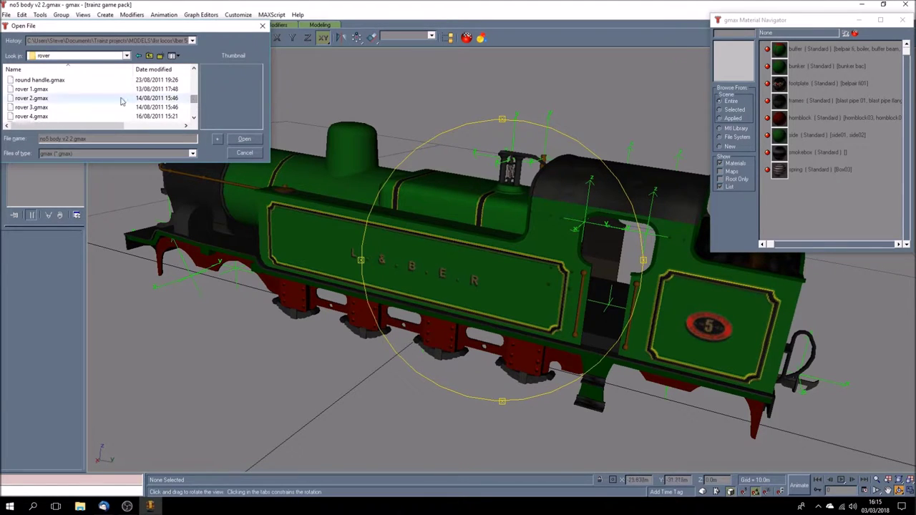
left_click(143, 89)
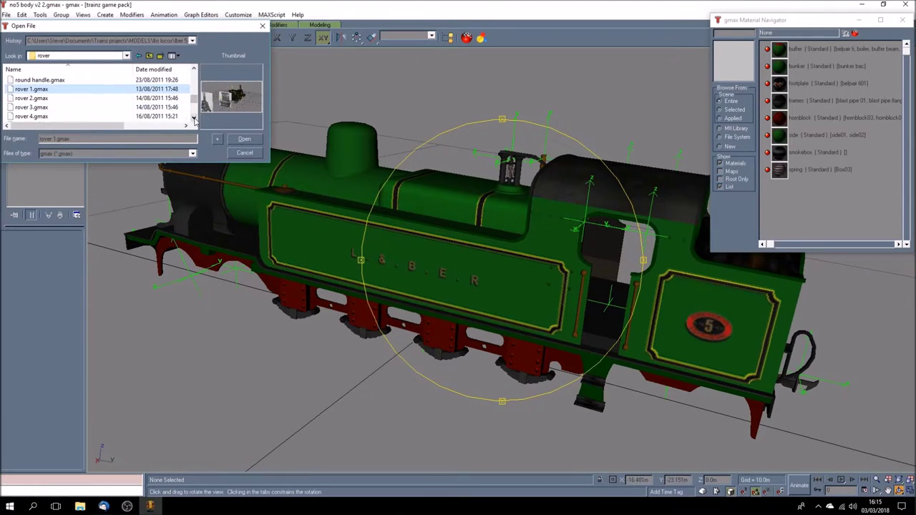
left_click(194, 118)
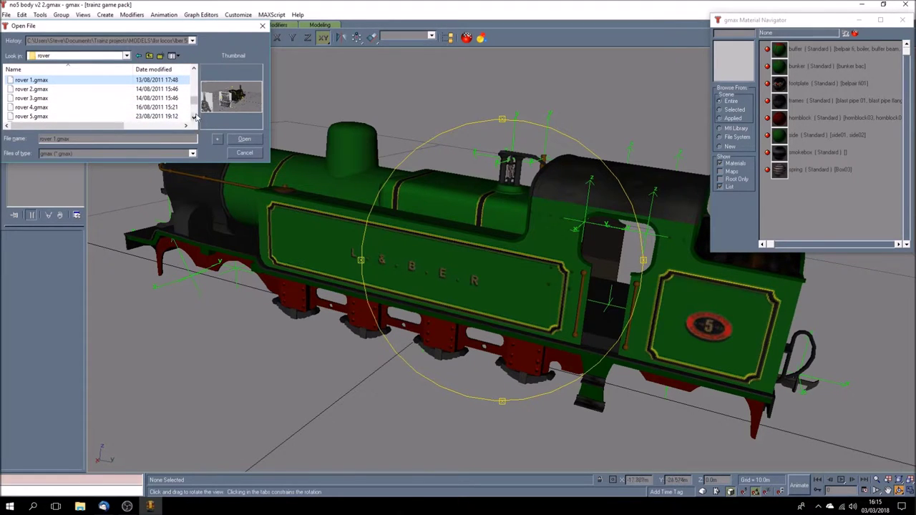
left_click(245, 139)
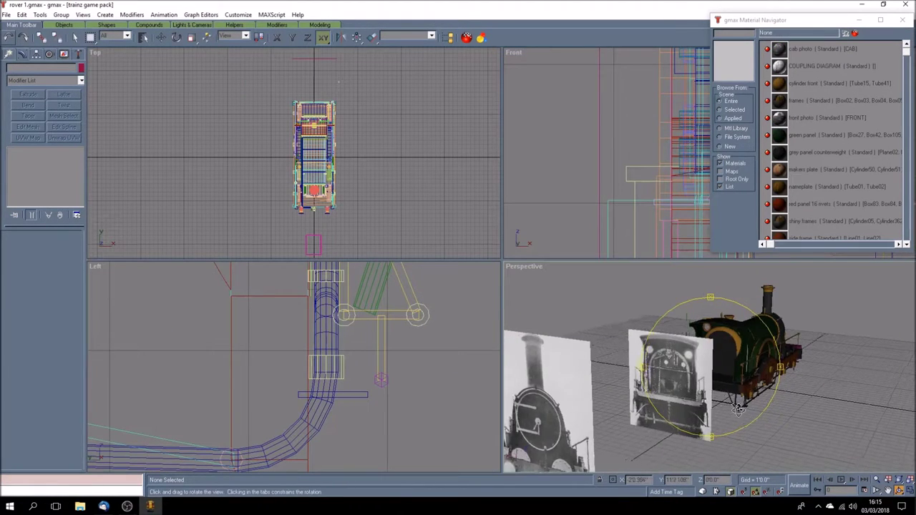
- Maximise the Perspective view and orbit the Rover through side, level and three-quarter views
left_click_drag(738, 409, 742, 416)
left_click(910, 491)
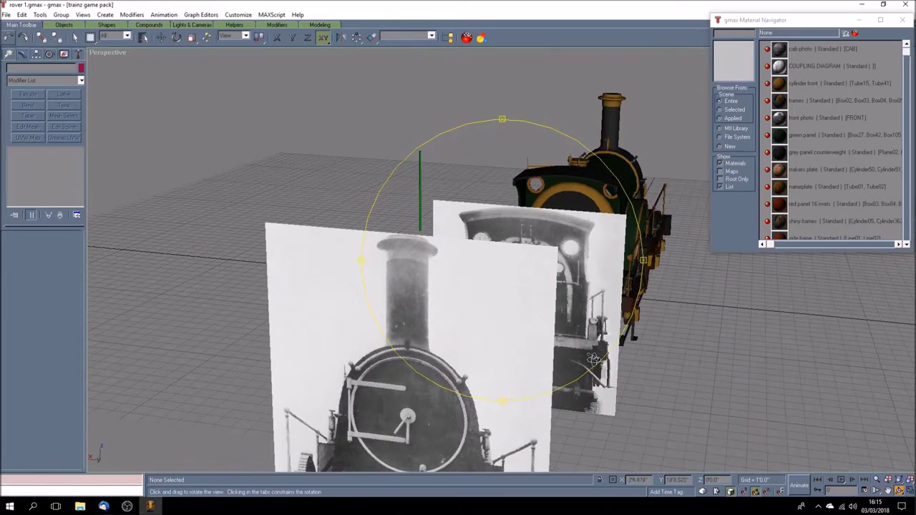
mouse_move(523, 331)
left_mouse_down()
mouse_move(678, 268)
mouse_move(523, 330)
left_mouse_up()
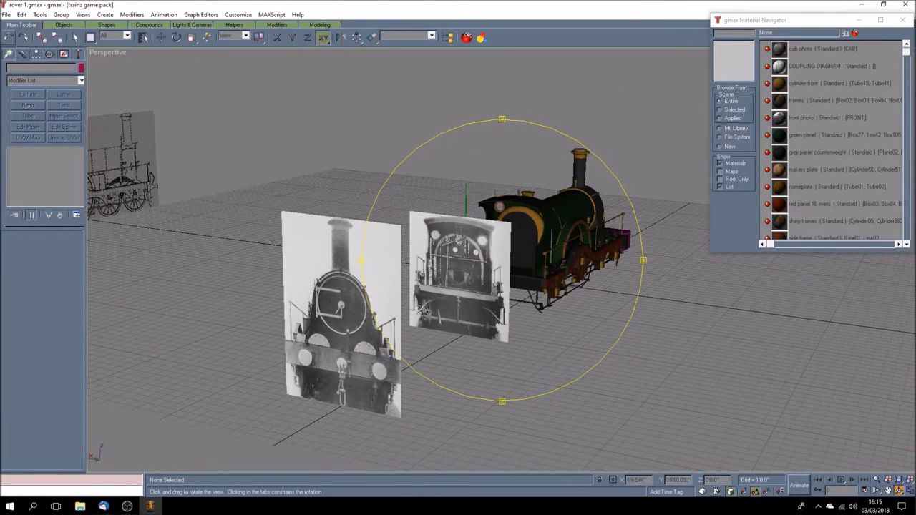
left_click_drag(476, 326, 423, 332)
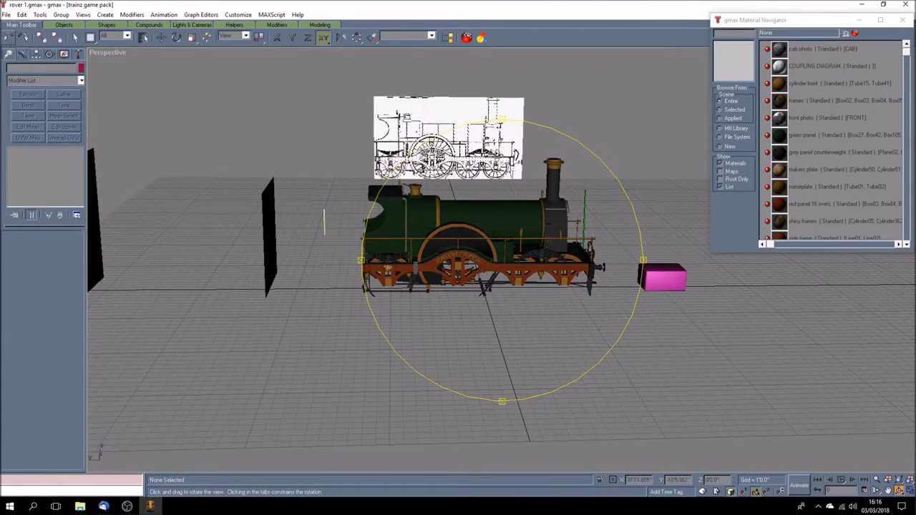
left_click_drag(491, 317, 455, 317)
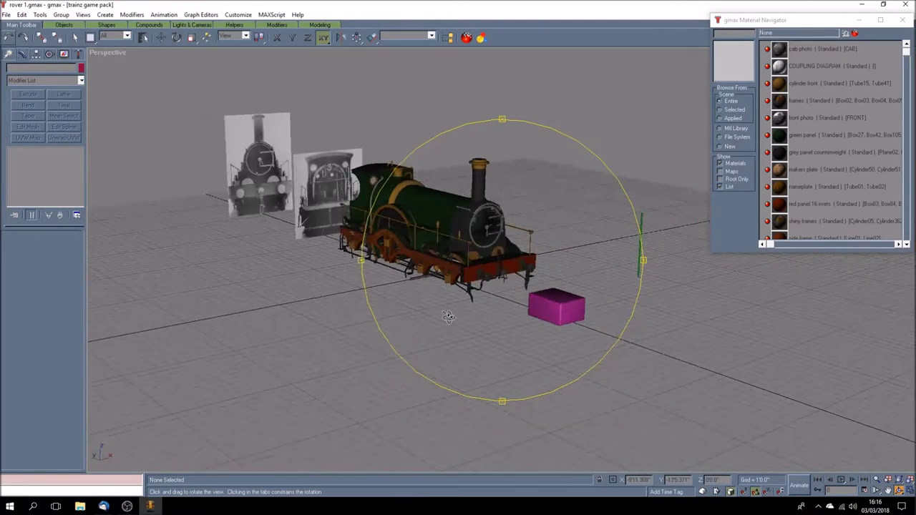
left_click_drag(448, 317, 492, 315)
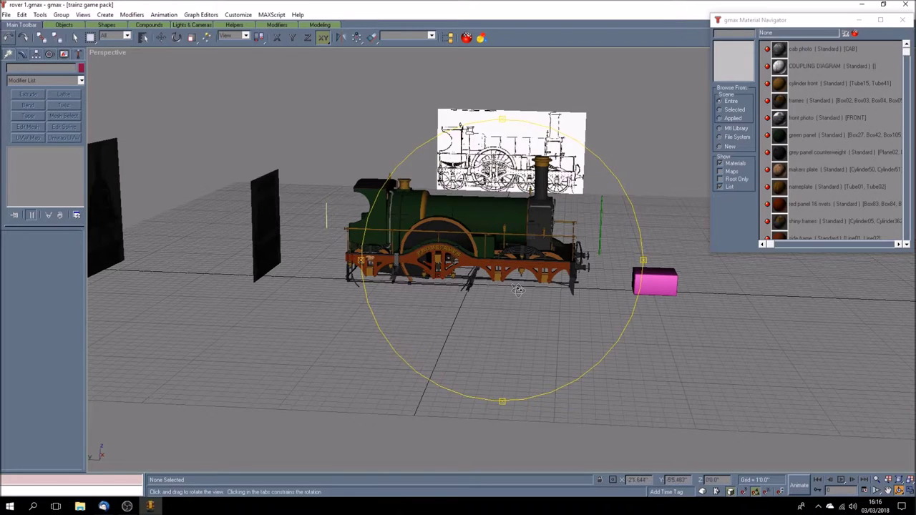
left_click_drag(510, 329, 488, 262)
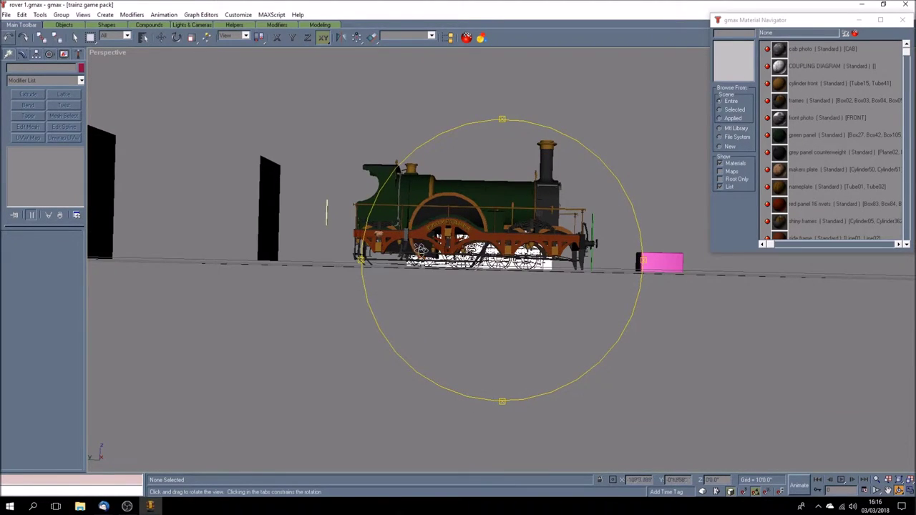
left_click_drag(500, 306, 484, 288)
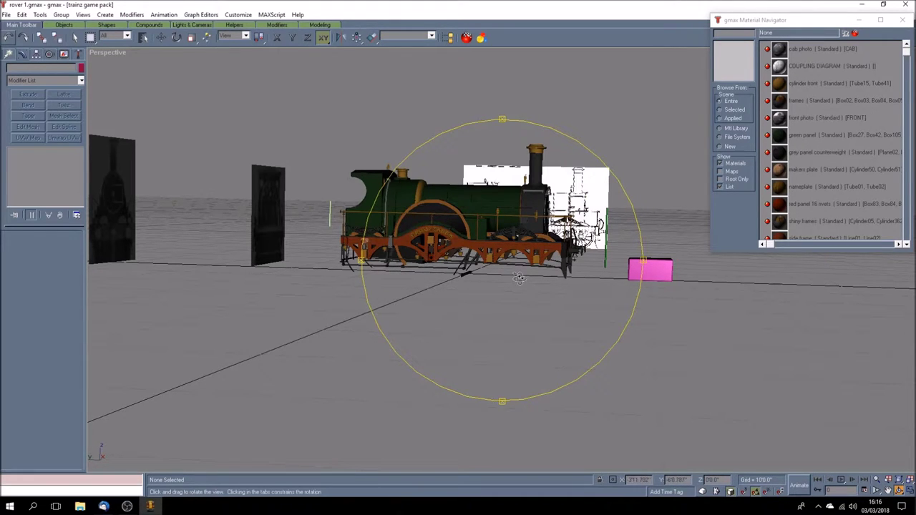
mouse_move(458, 312)
left_mouse_down()
mouse_move(466, 317)
mouse_move(452, 322)
left_mouse_up()
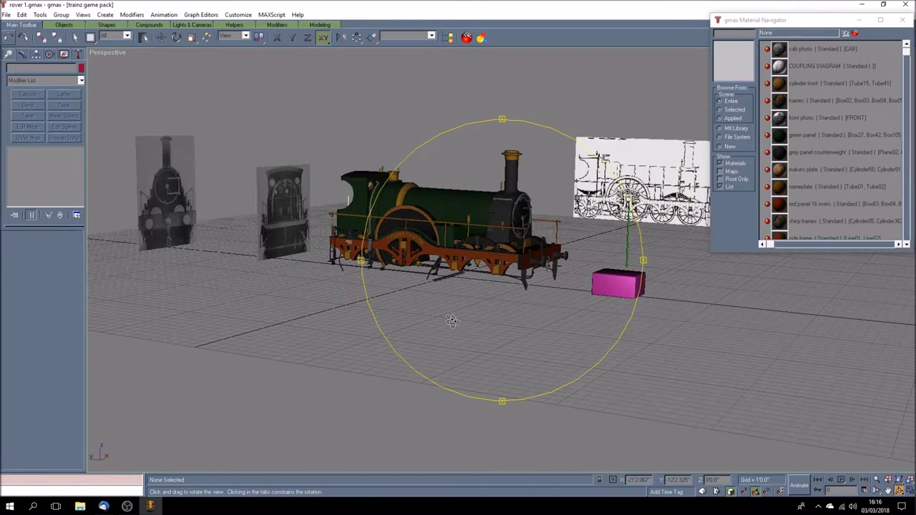
- Select the small Box01 under the locomotive, then orbit to see its front
left_click(75, 37)
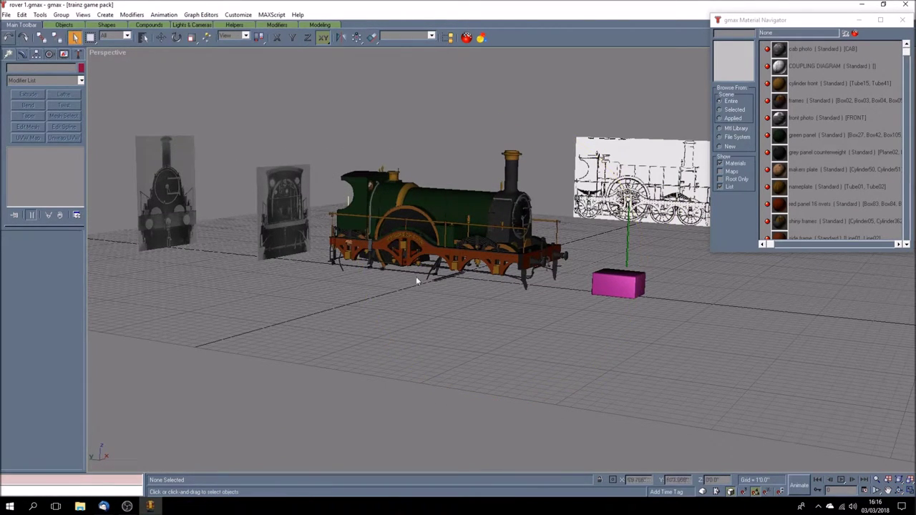
left_click(439, 281)
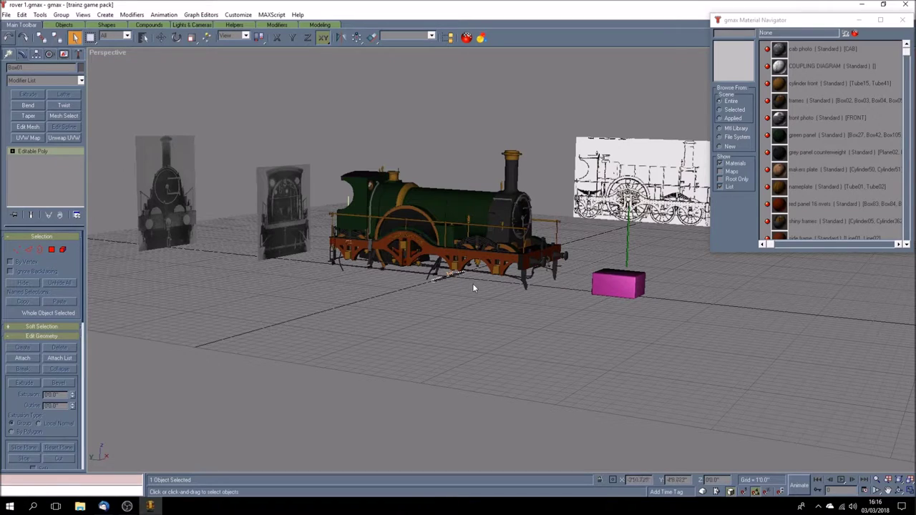
left_click(899, 491)
left_click_drag(534, 310, 454, 327)
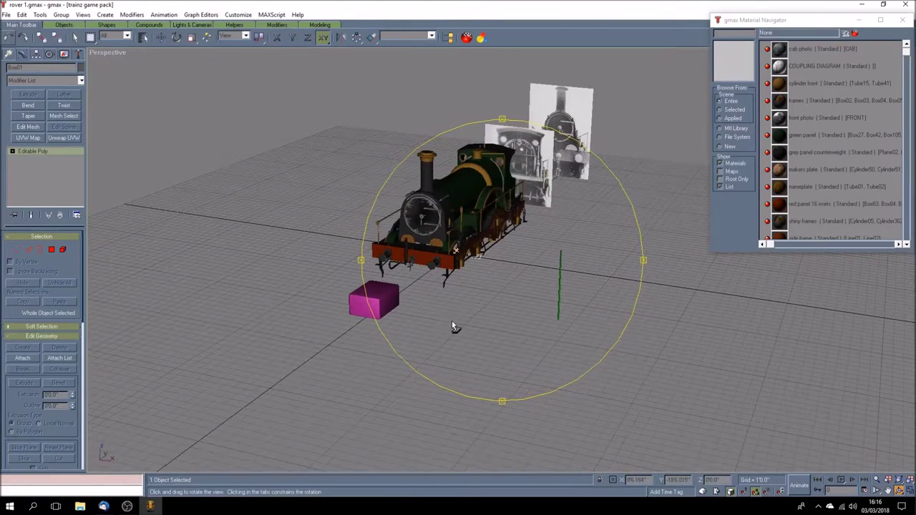
- Select the thin green cylinder, deselect, then select the pink box
left_click(75, 37)
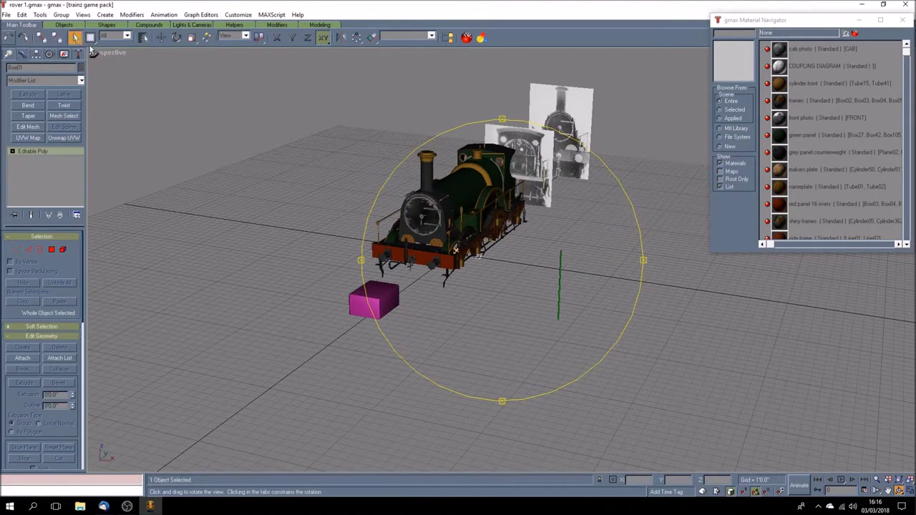
left_click(558, 295)
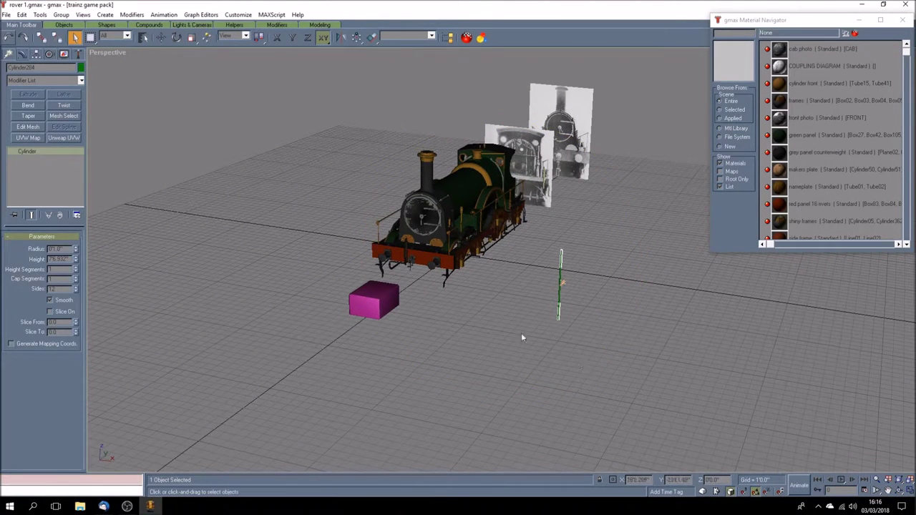
left_click(527, 316)
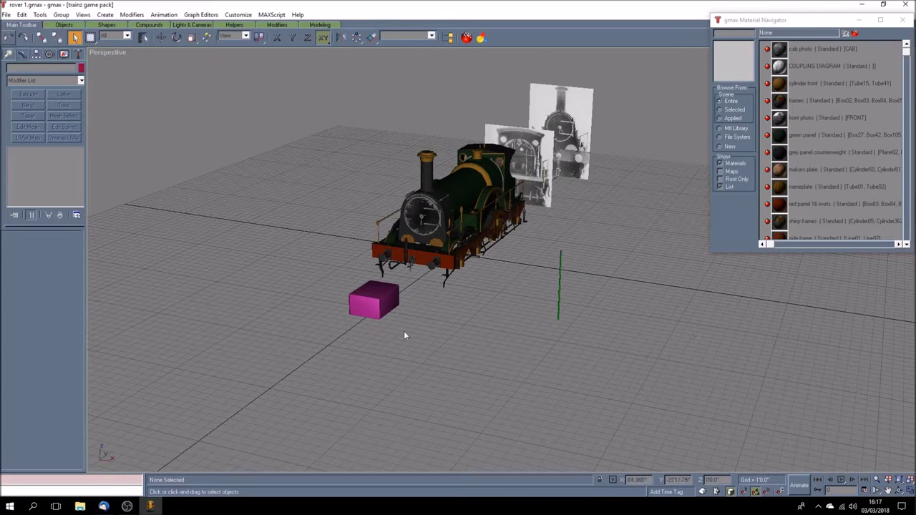
left_click(371, 304)
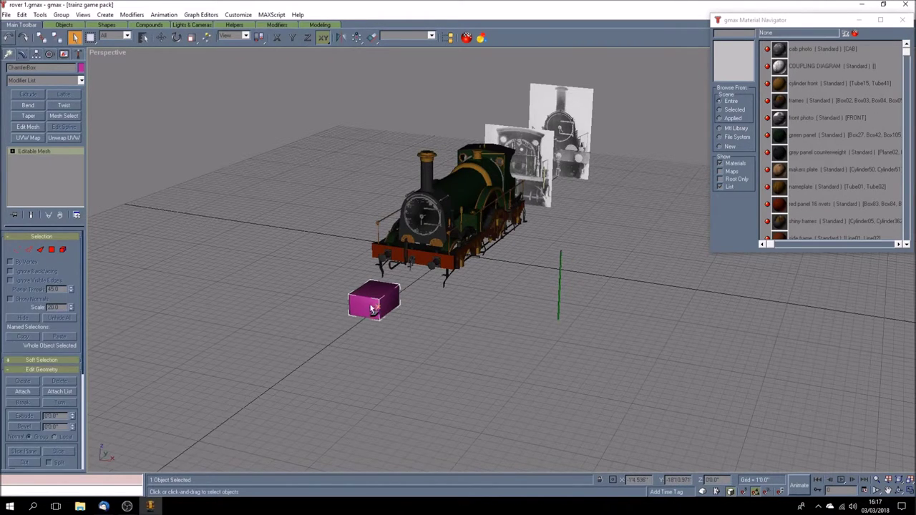
scroll(371, 304, "up", 5)
scroll(315, 361, "down", 5)
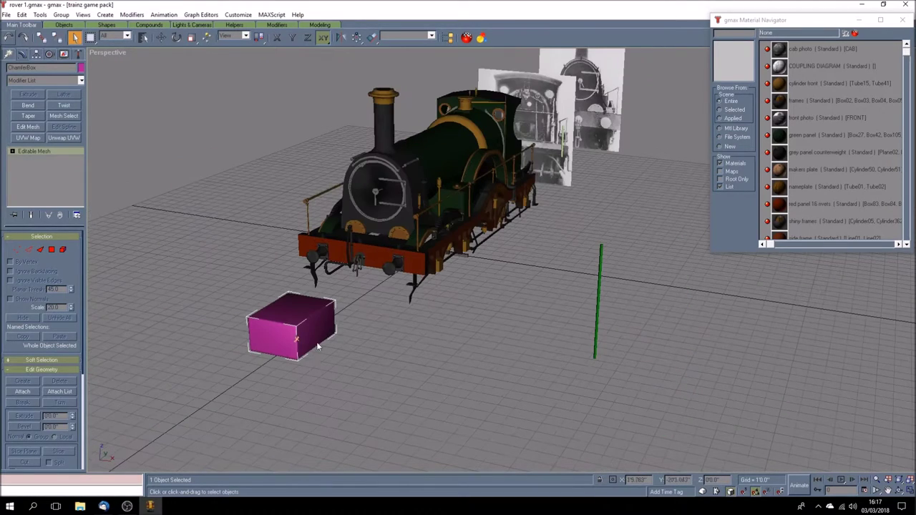
- Orbit to the locomotive's other side and select its red outside frame Line02
left_click(900, 491)
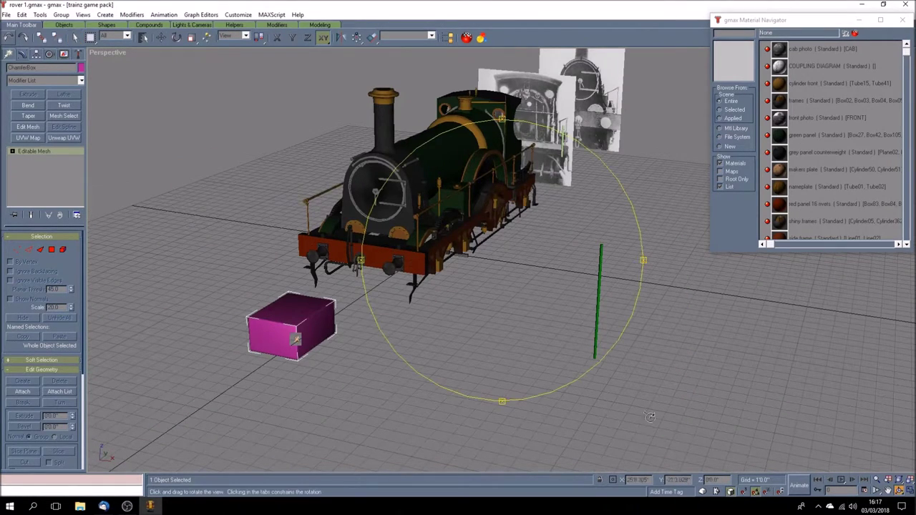
left_click_drag(410, 310, 480, 319)
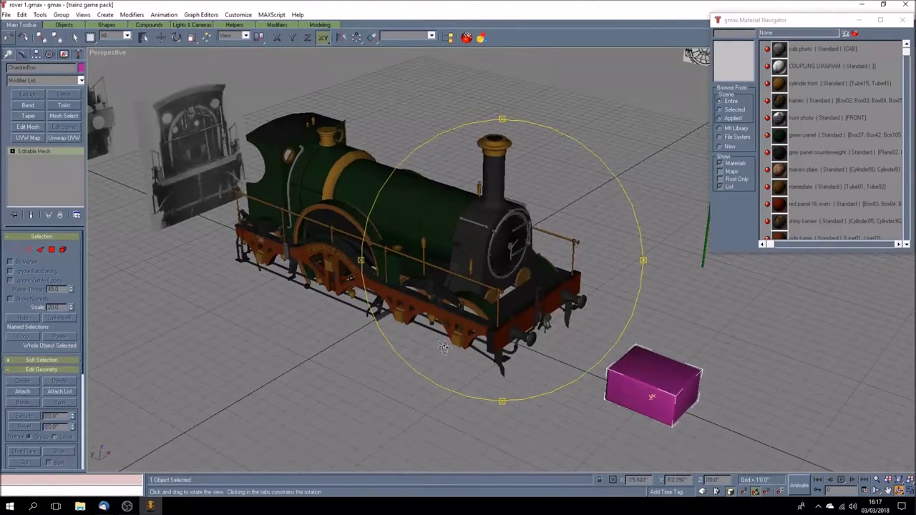
left_click_drag(444, 348, 454, 340)
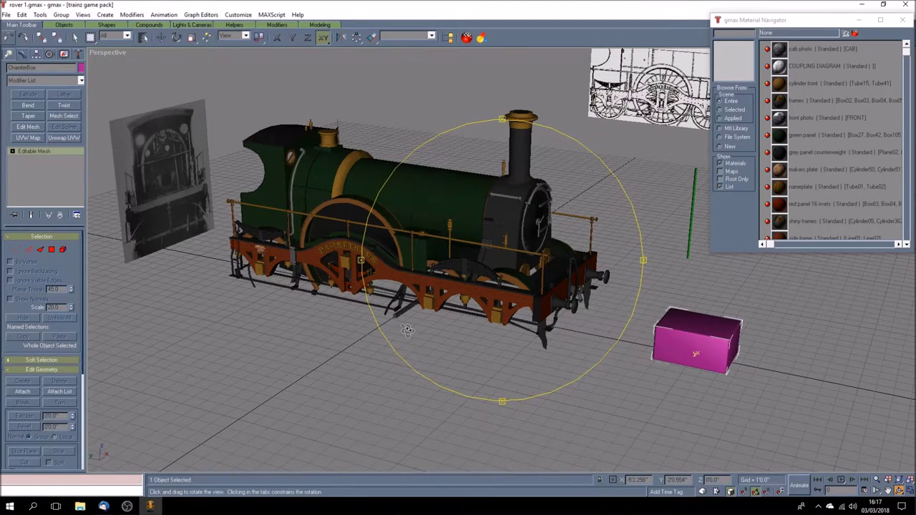
left_click_drag(407, 329, 315, 308)
left_click(75, 37)
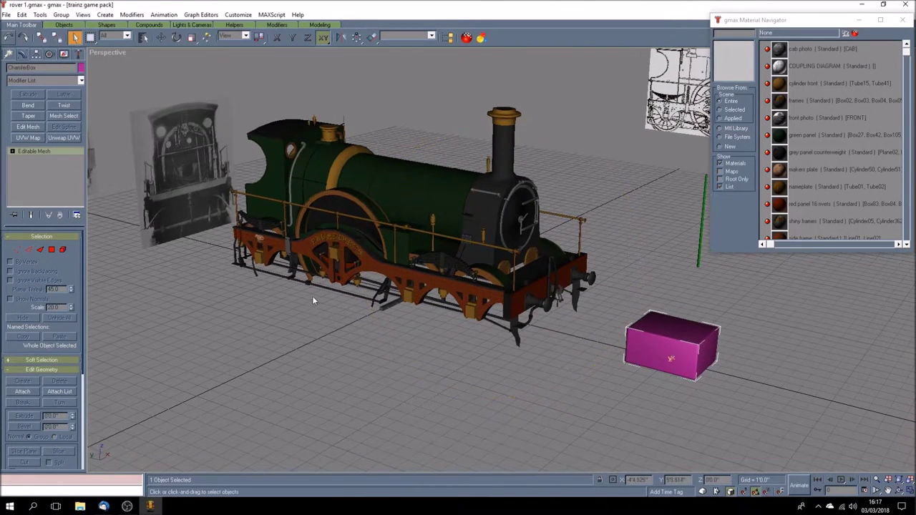
left_click(405, 282)
- Isolate the red frame with Hide Unselected and display it as wireframe
left_click(78, 54)
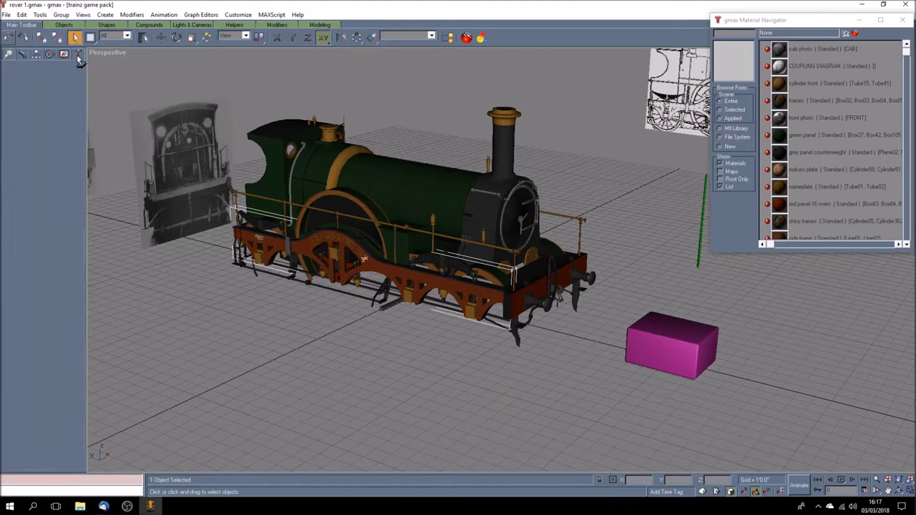
left_click(64, 55)
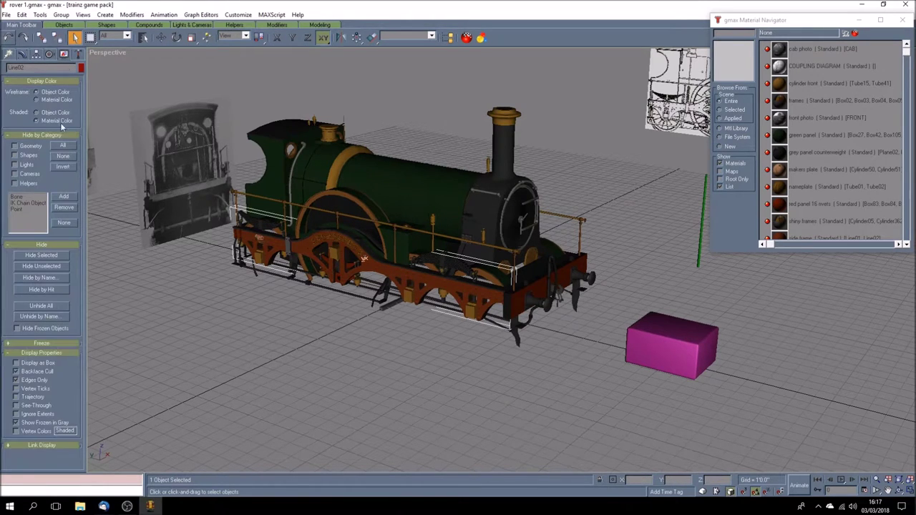
left_click(46, 266)
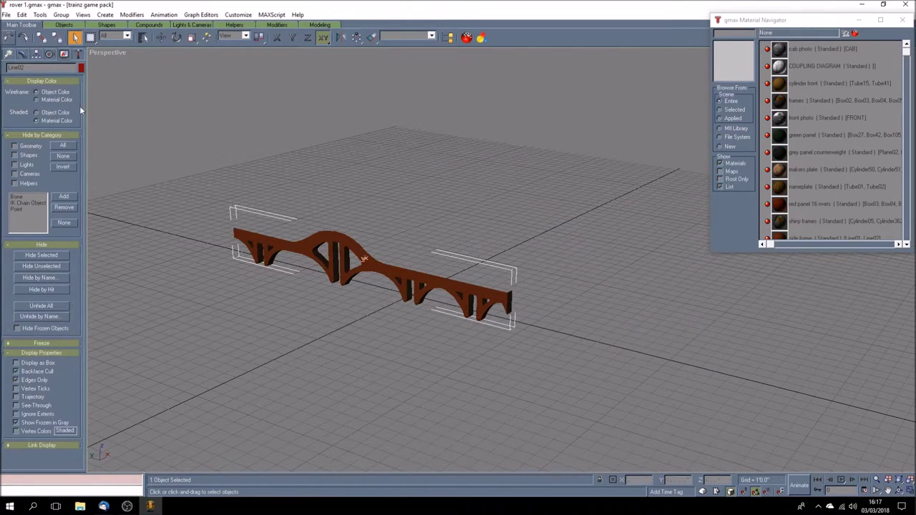
right_click(115, 53)
left_click(139, 73)
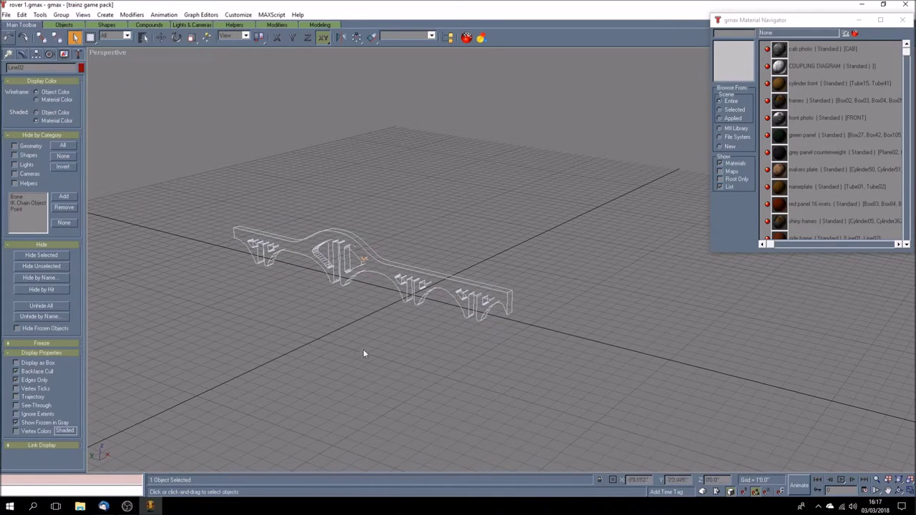
- Orbit around the frame and count its polygons: 408 selected of 14346 total
left_click(900, 491)
left_click_drag(467, 378, 444, 338)
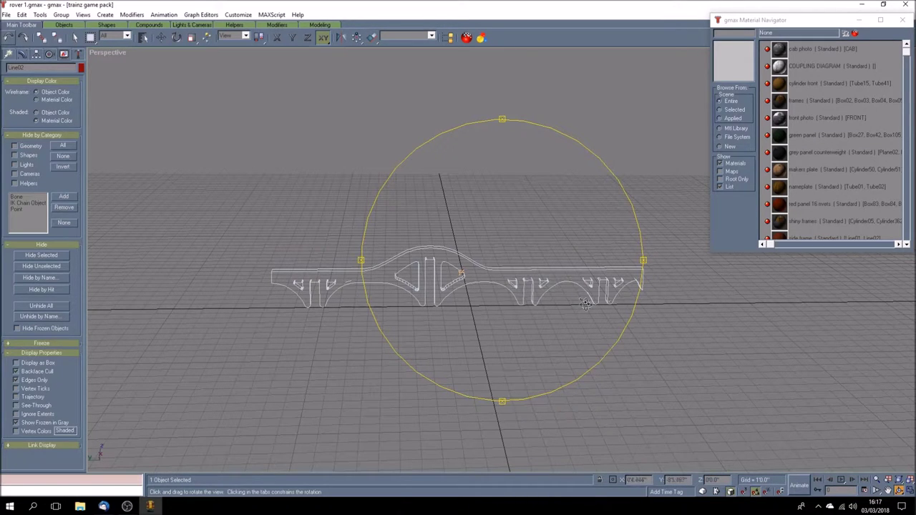
left_click_drag(436, 329, 462, 332)
left_click(21, 54)
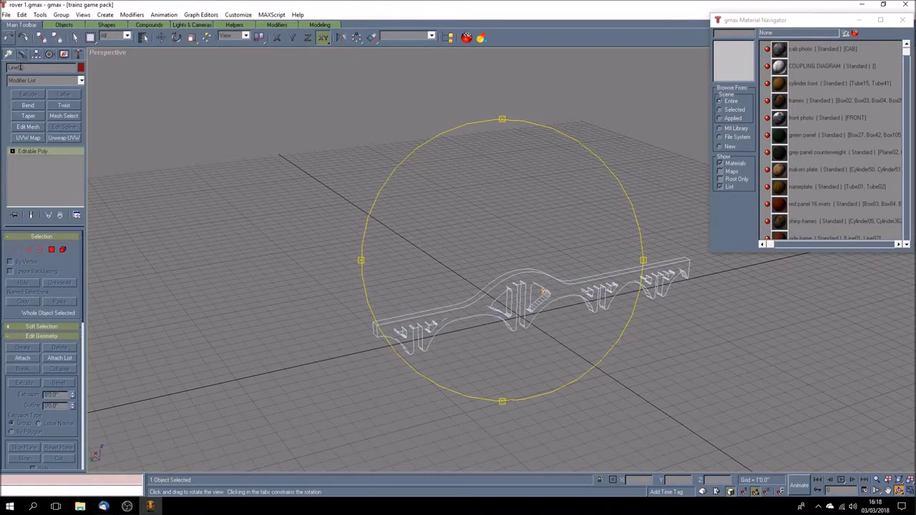
mouse_move(491, 339)
left_mouse_down()
mouse_move(501, 337)
mouse_move(490, 341)
left_mouse_up()
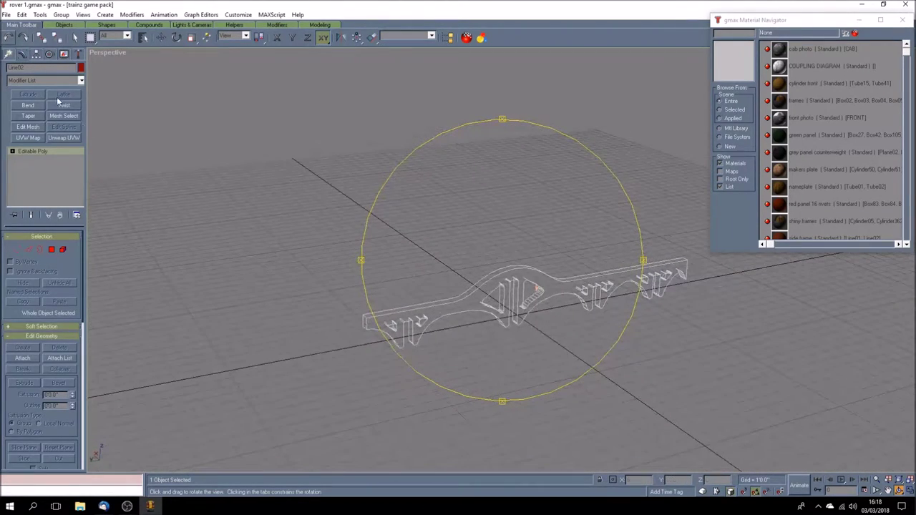
left_click(78, 55)
left_click(57, 194)
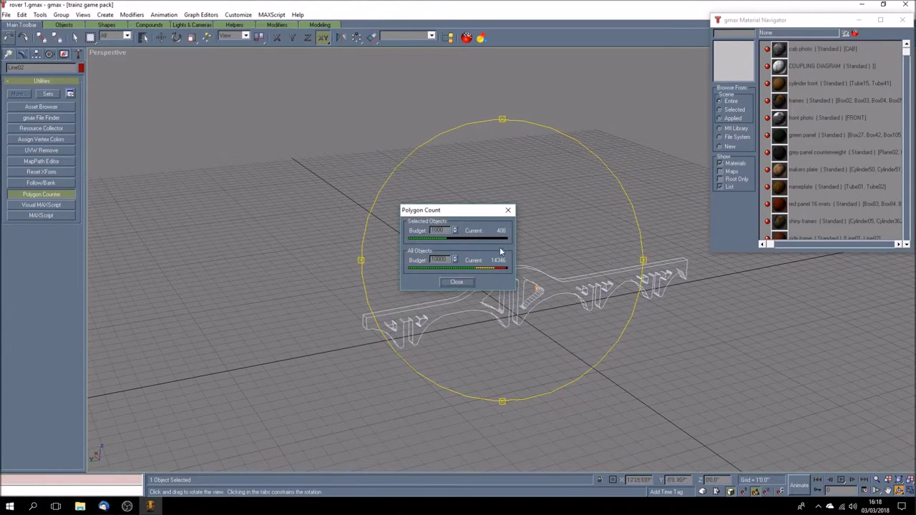
- Close the polygon count and shade the frame with Smooth + Highlights to show its brown texture
left_click(508, 210)
left_click_drag(575, 352, 535, 354)
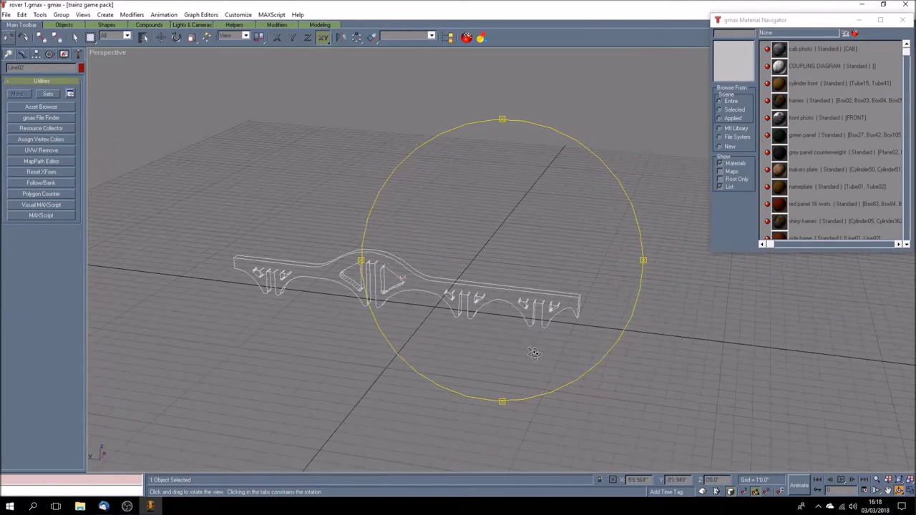
right_click(116, 56)
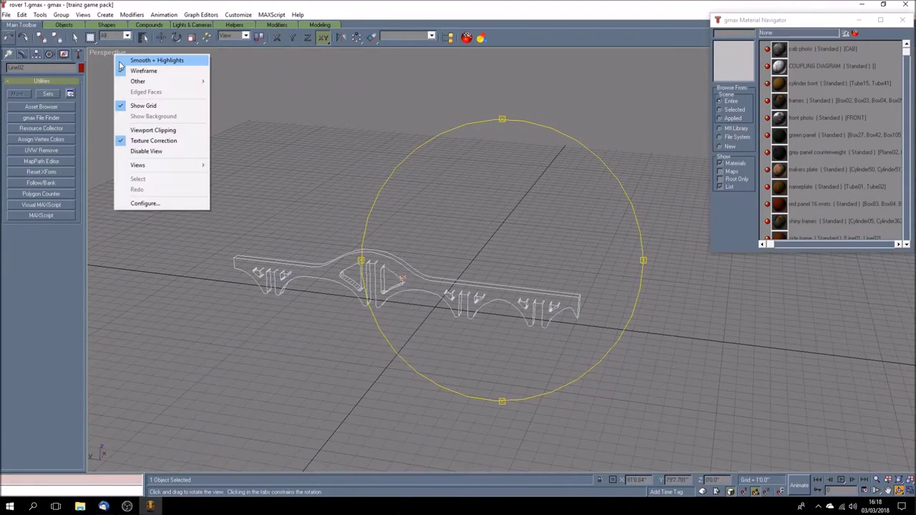
left_click(136, 62)
left_click_drag(448, 358, 441, 359)
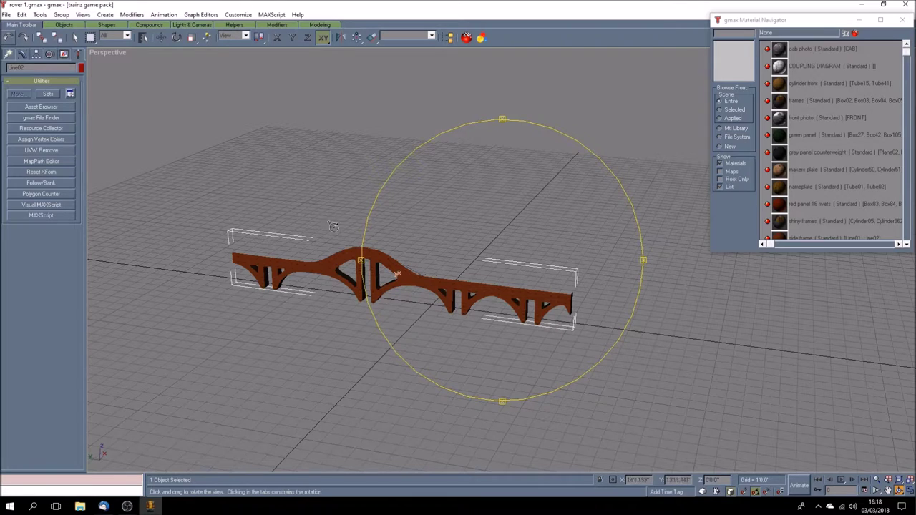
left_click(24, 55)
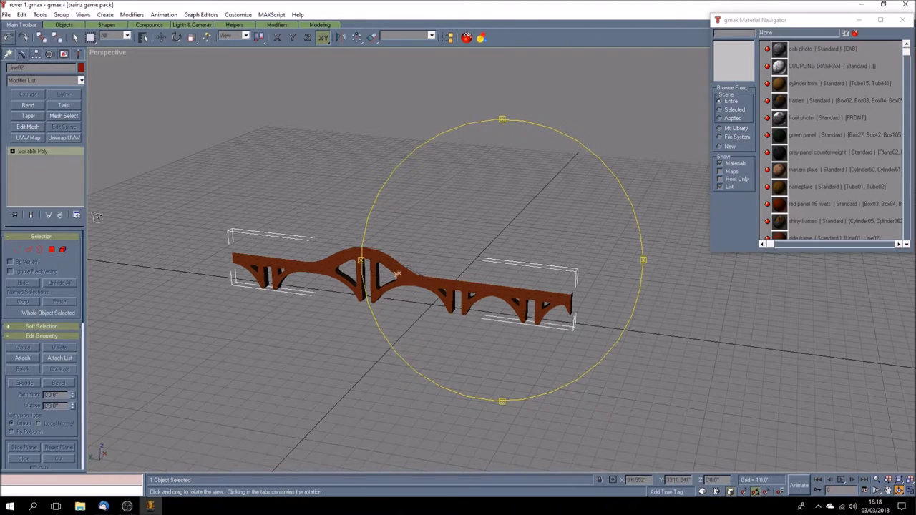
- Add an Unwrap UVW modifier to the Line02 frame and open its Edit UVWs window
left_click(64, 137)
left_click(38, 251)
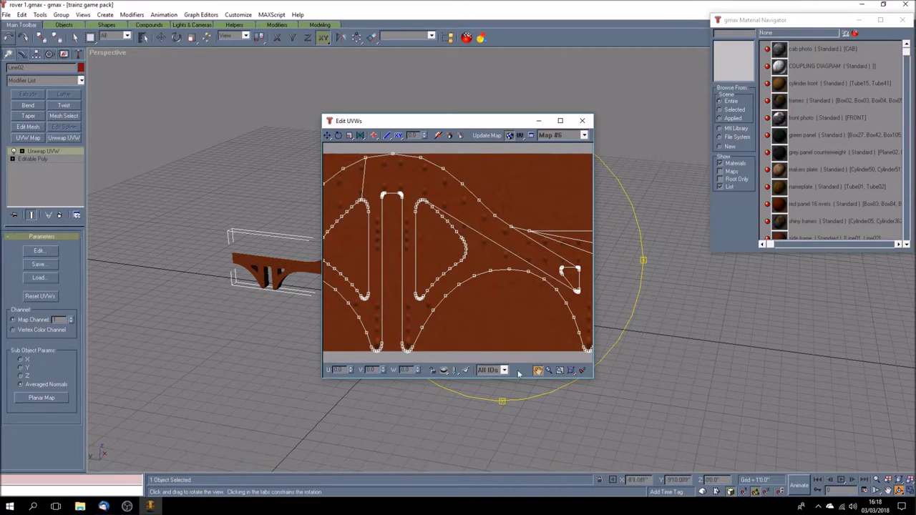
scroll(438, 308, "down", 6)
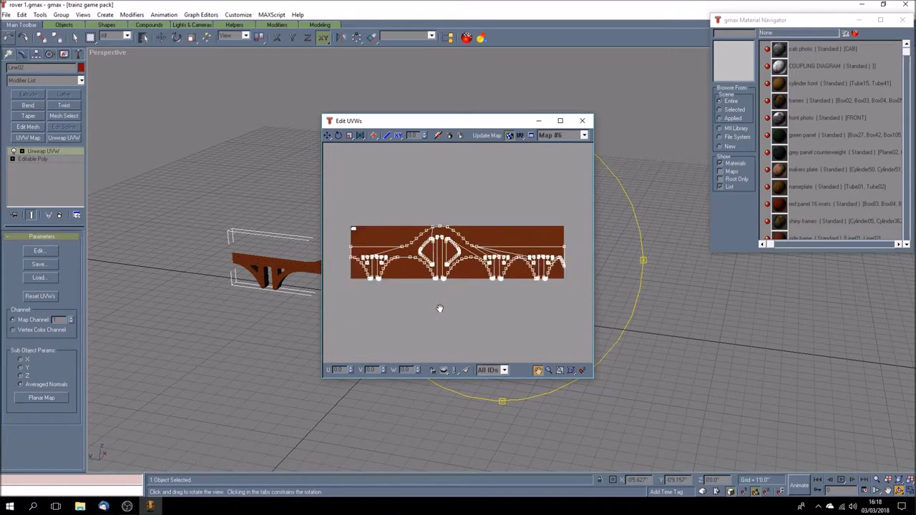
left_click_drag(447, 261, 442, 264)
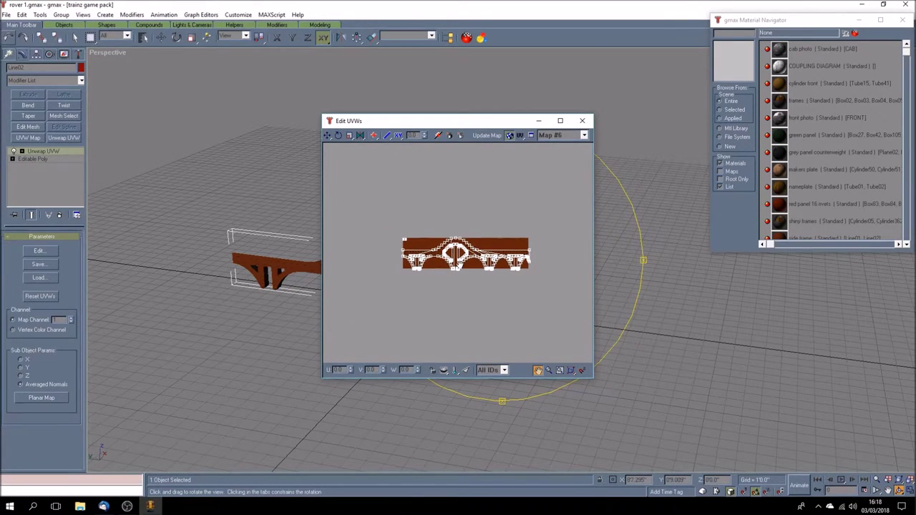
scroll(457, 257, "up", 3)
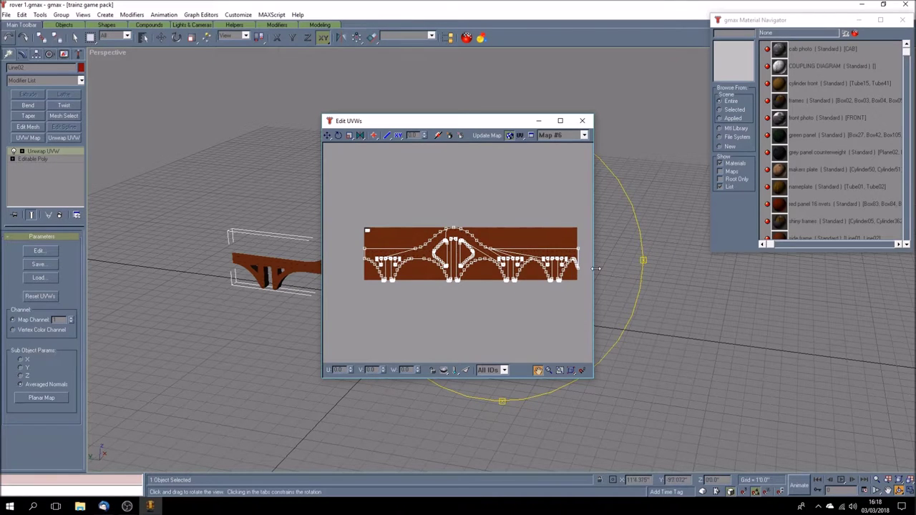
- Widen the Edit UVWs window and zoom into the frame's UV outline over the brown texture
left_click_drag(592, 267, 717, 269)
scroll(563, 269, "up", 2)
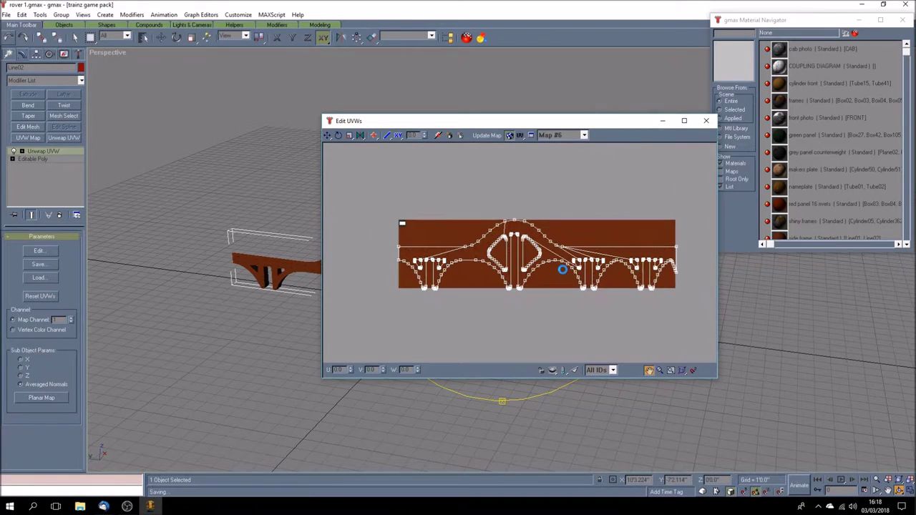
scroll(569, 267, "up", 2)
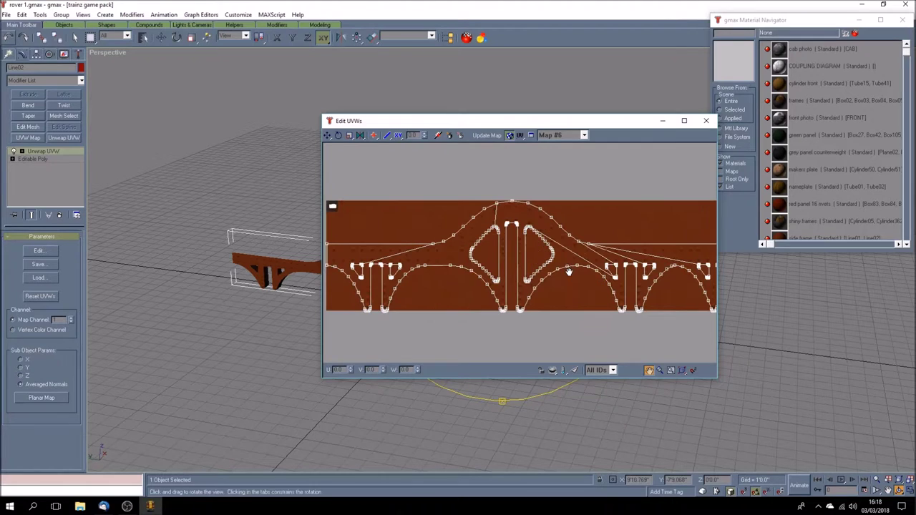
scroll(469, 271, "up", 2)
scroll(469, 271, "up", 2)
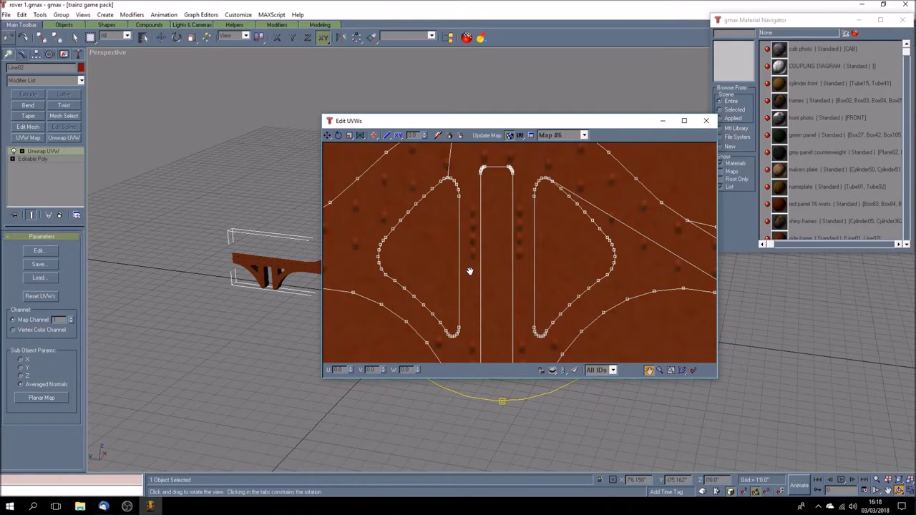
scroll(469, 272, "down", 5)
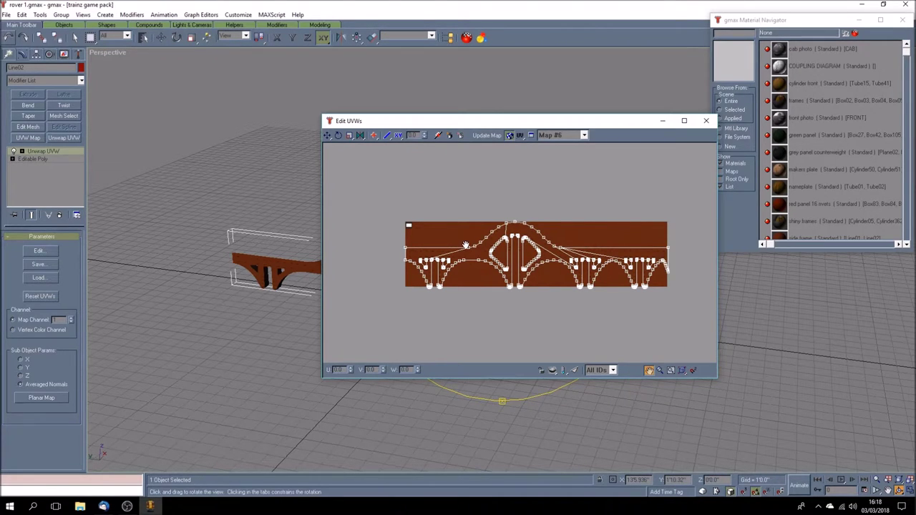
scroll(465, 246, "up", 1)
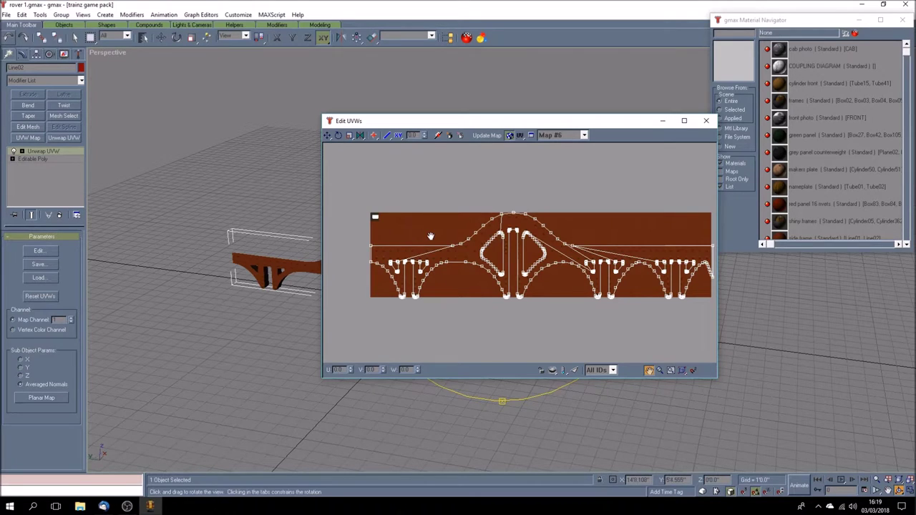
scroll(430, 237, "up", 10)
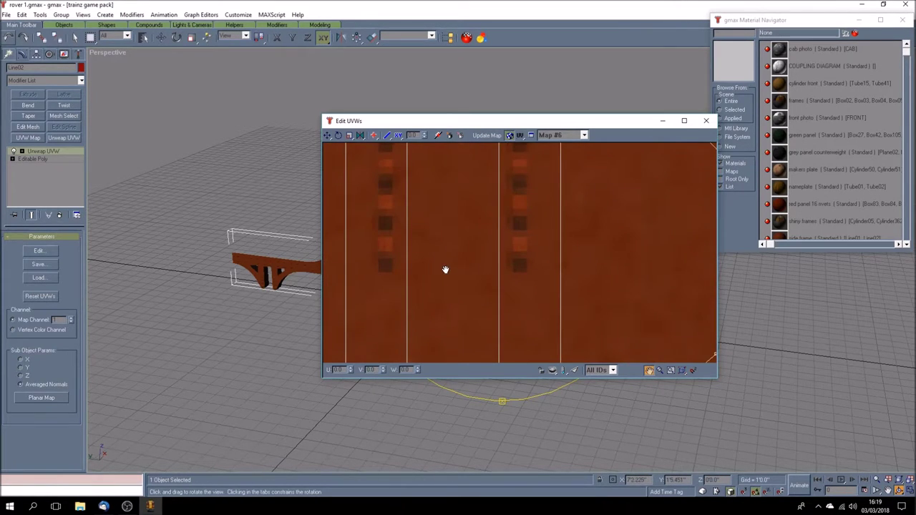
scroll(446, 270, "up", 3)
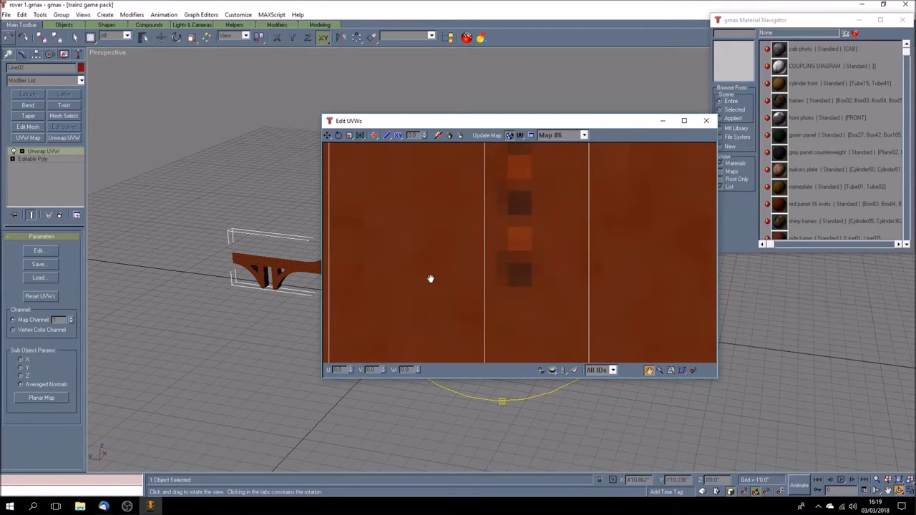
scroll(430, 278, "down", 12)
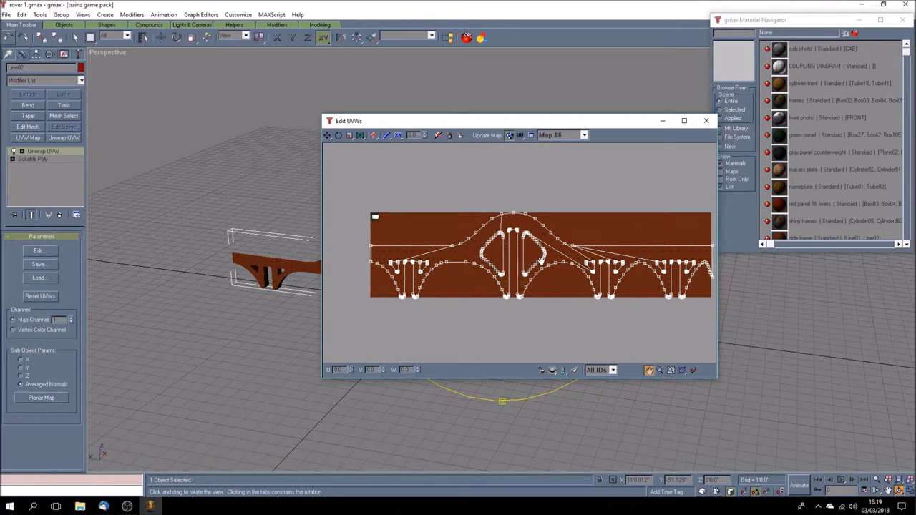
left_click_drag(518, 257, 504, 258)
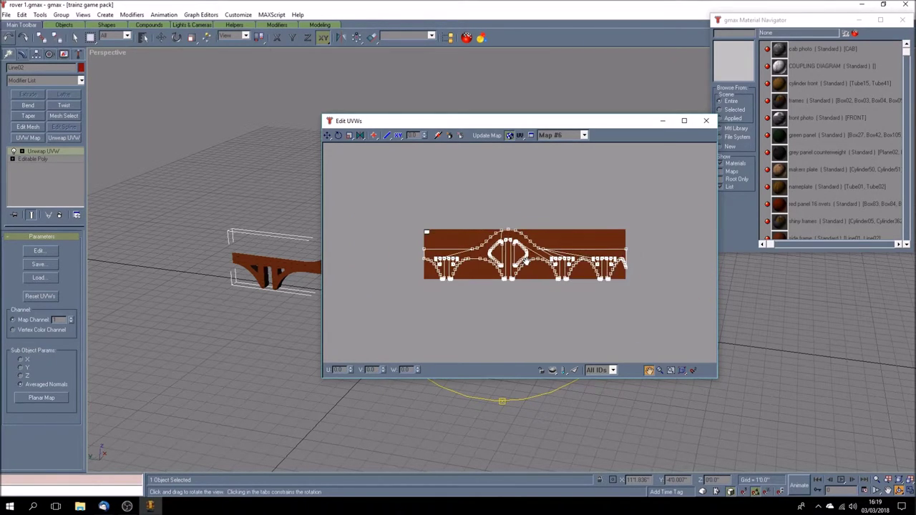
- Zoom in and out across the bridge piece's UV layout, then close Edit UVWs
scroll(526, 262, "up", 5)
scroll(526, 261, "up", 1)
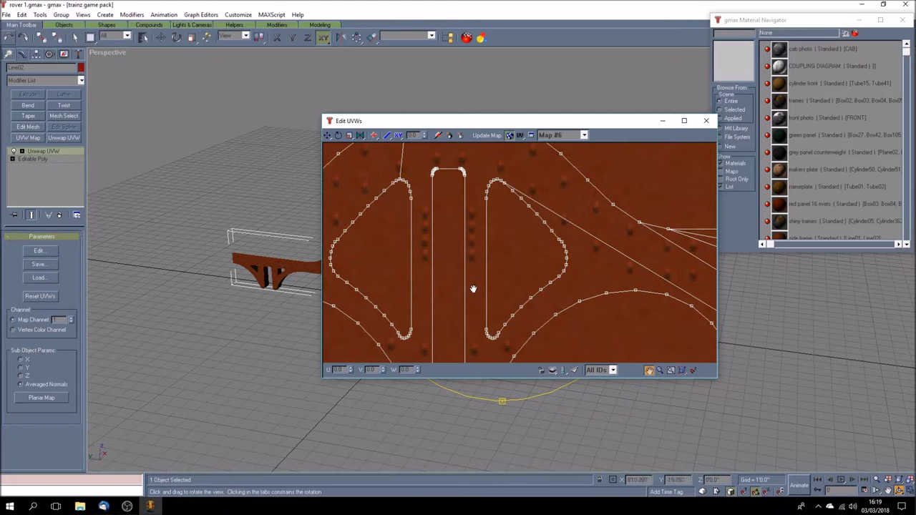
scroll(480, 277, "down", 4)
scroll(480, 278, "down", 2)
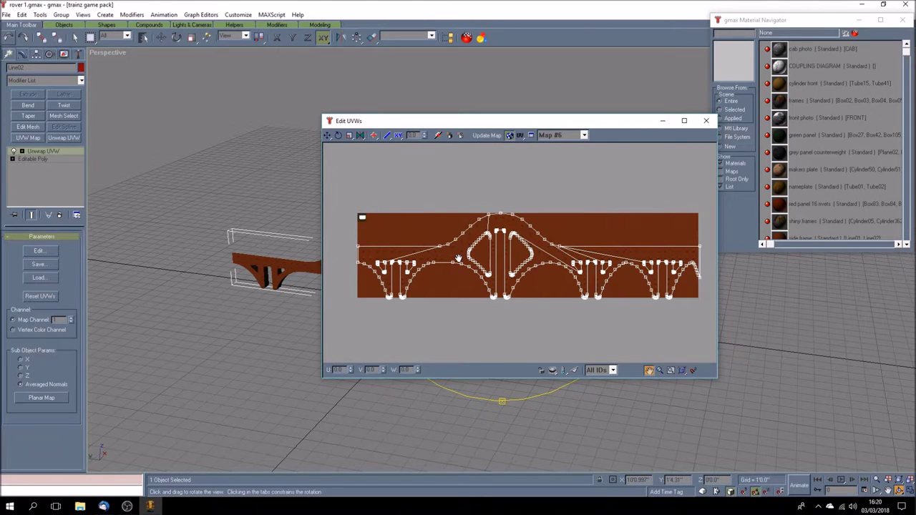
scroll(459, 257, "up", 3)
scroll(452, 256, "down", 3)
left_click(706, 120)
- Orbit around the bridge piece, switch Unwrap UVW to Select Face and reopen the UV editor
left_click_drag(486, 310, 483, 310)
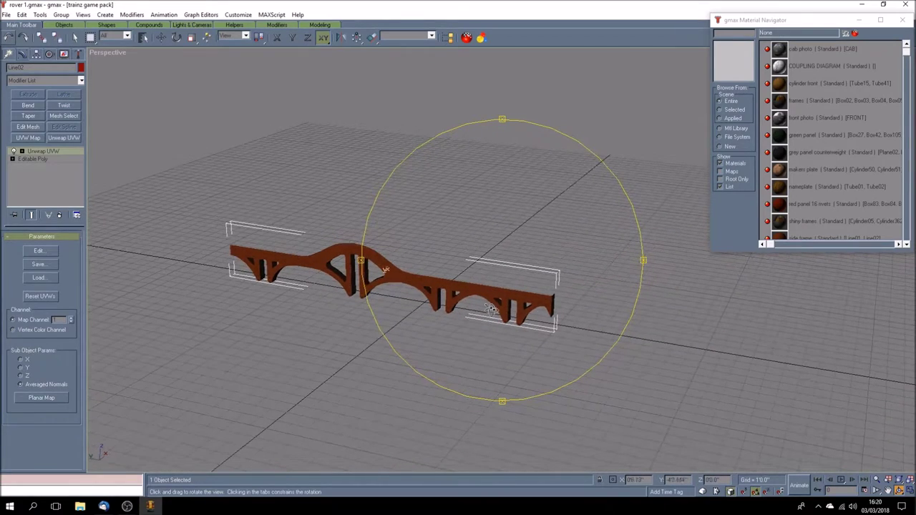
left_click_drag(426, 309, 383, 257)
left_click(23, 152)
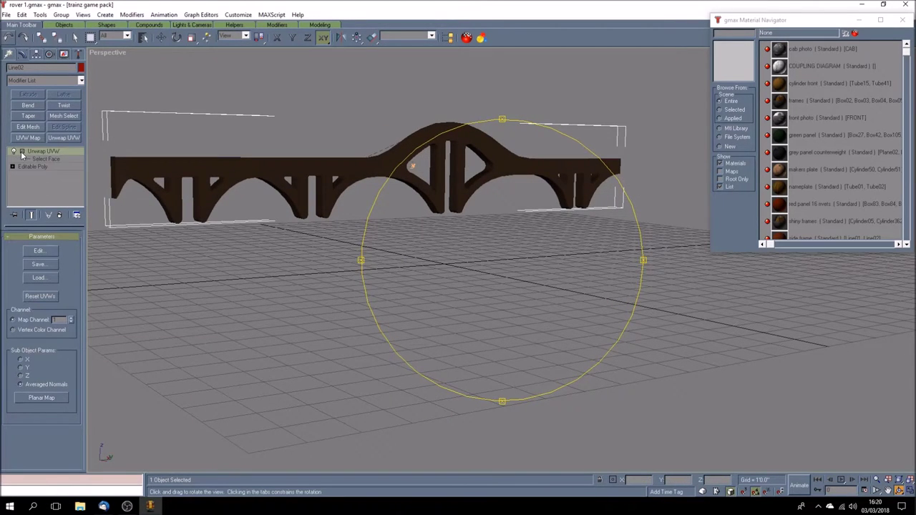
left_click(37, 158)
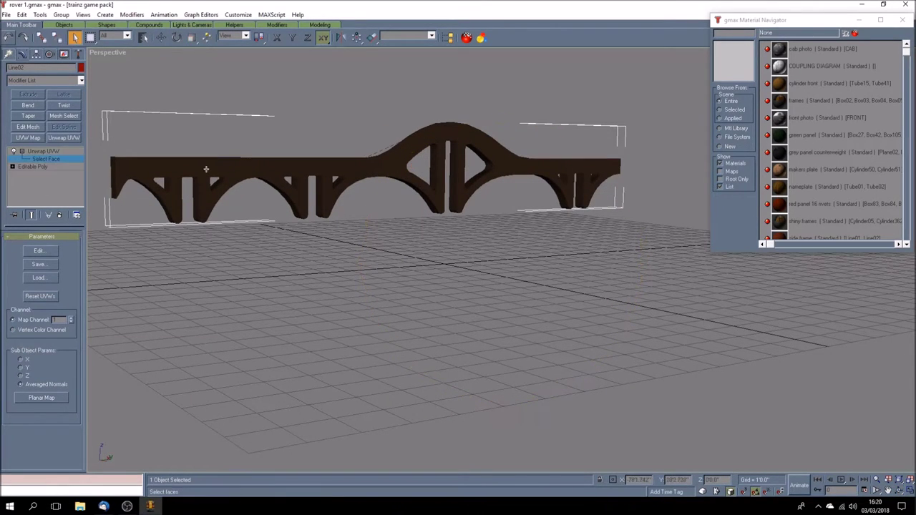
left_click(39, 251)
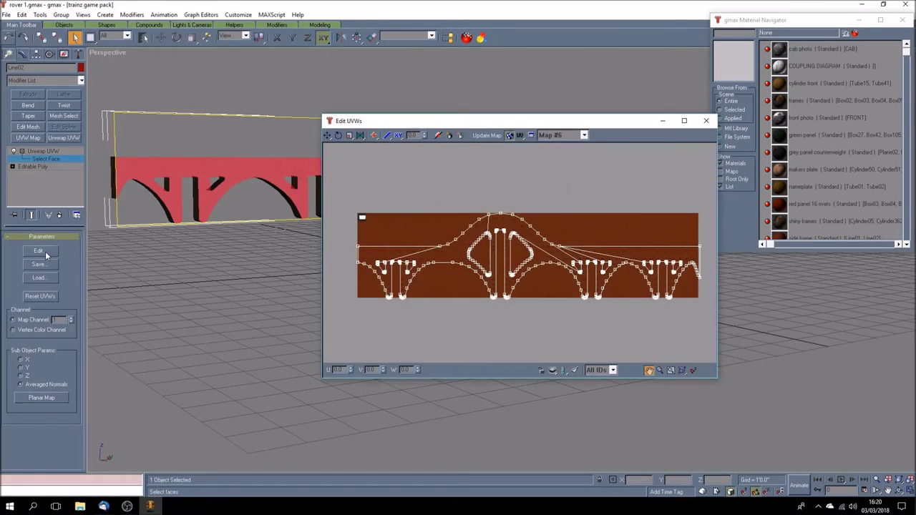
- Hide the UV outline to inspect the bare brown texture up close, then show it again
left_click(575, 371)
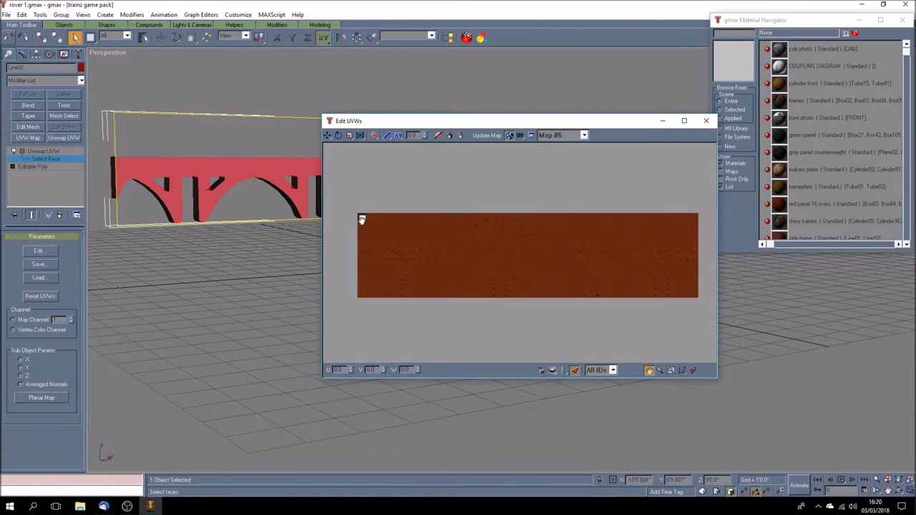
left_click_drag(373, 236, 530, 288)
scroll(439, 262, "up", 2)
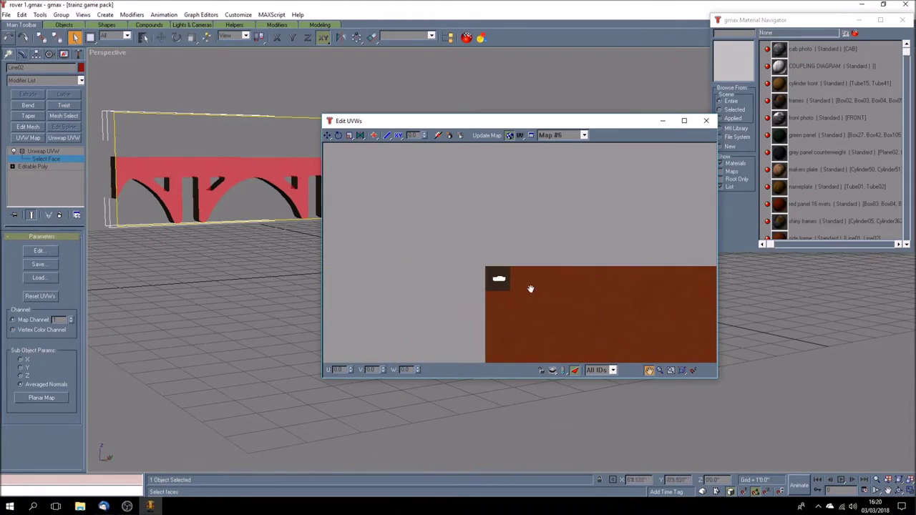
scroll(495, 284, "up", 2)
scroll(478, 304, "up", 3)
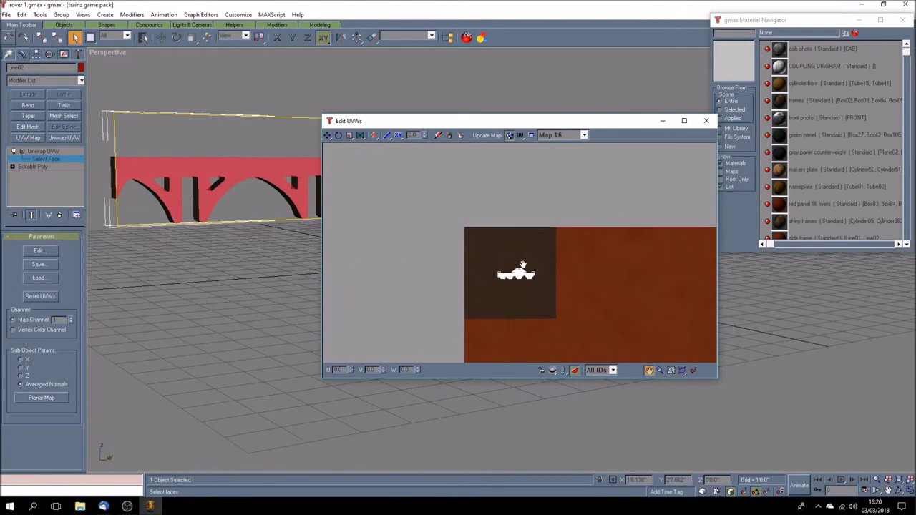
left_click_drag(523, 317, 536, 268)
scroll(534, 264, "up", 5)
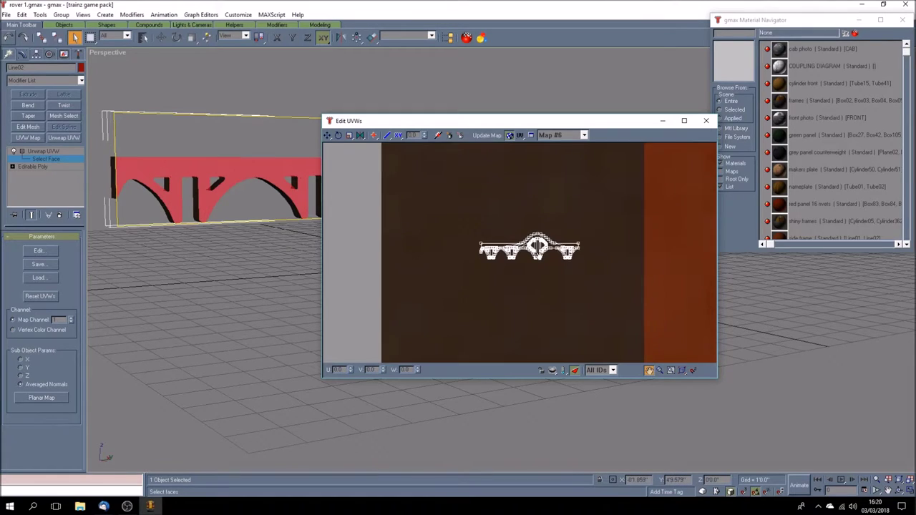
scroll(539, 256, "down", 10)
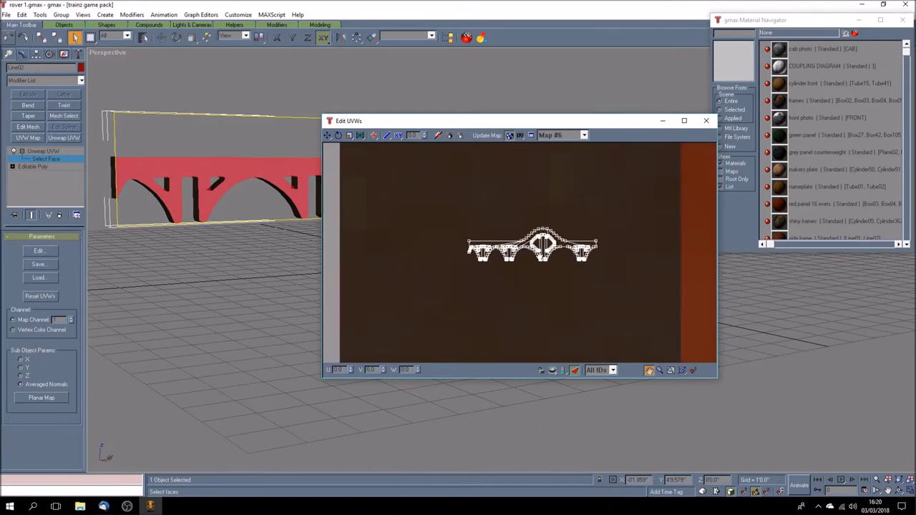
scroll(539, 256, "down", 3)
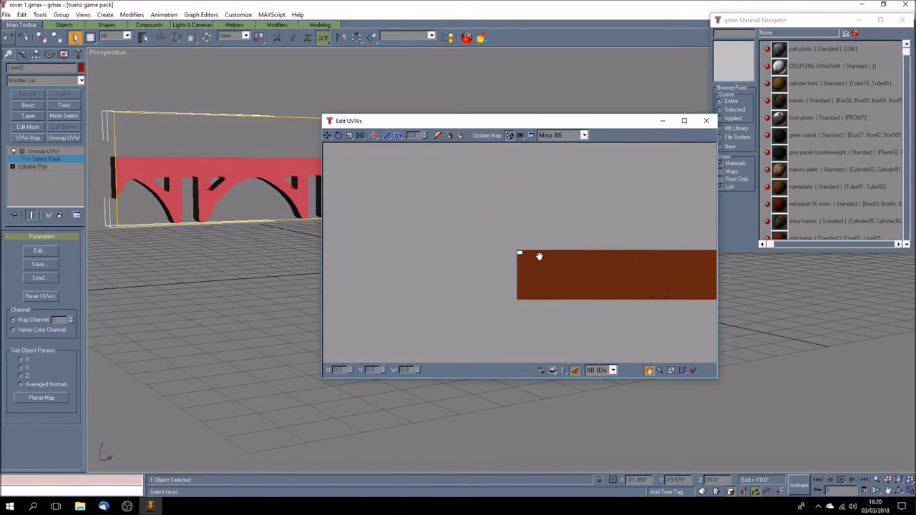
left_click_drag(575, 268, 532, 263)
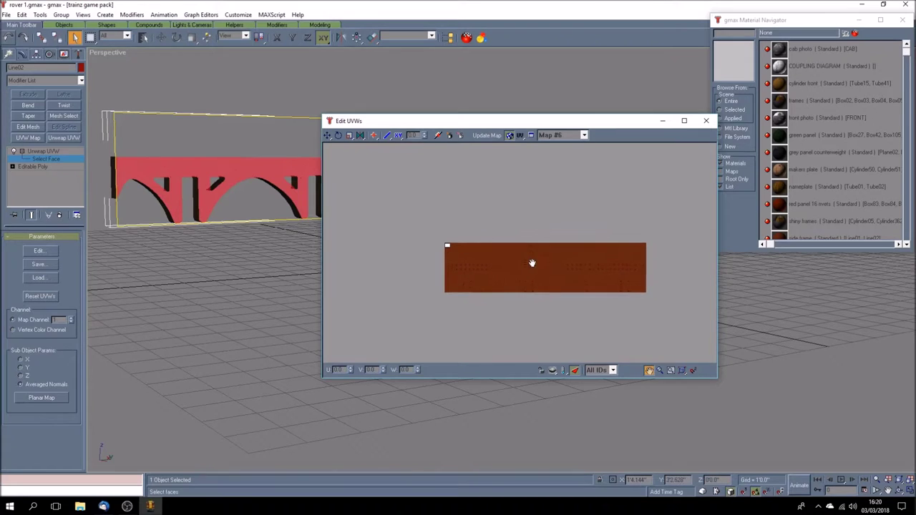
left_click(575, 372)
- Close the UV editor, exit face selection, deselect the bridge and orbit it away
left_click(706, 120)
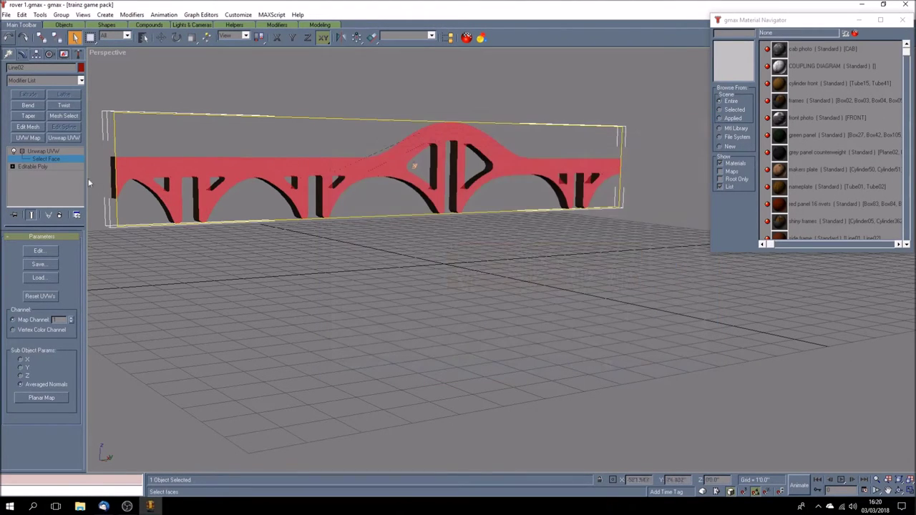
left_click(61, 151)
left_click(675, 360)
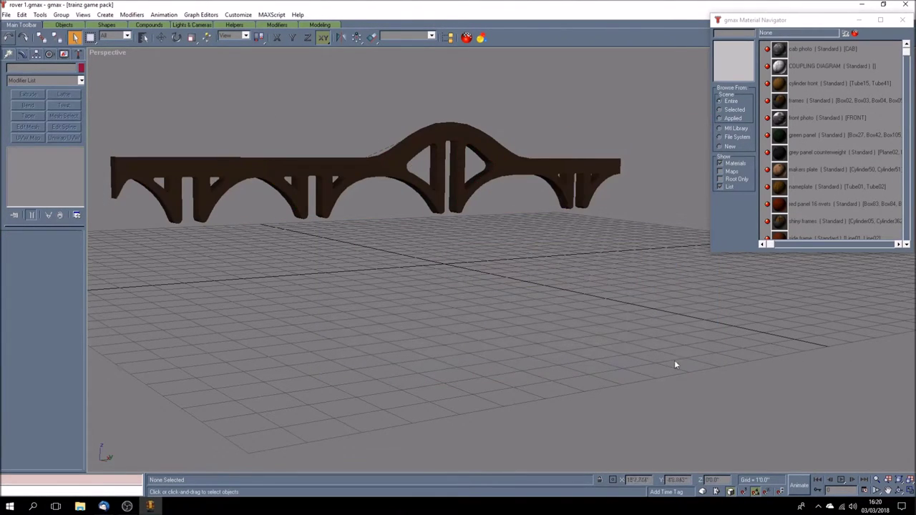
left_click(899, 491)
left_click_drag(438, 300, 420, 280)
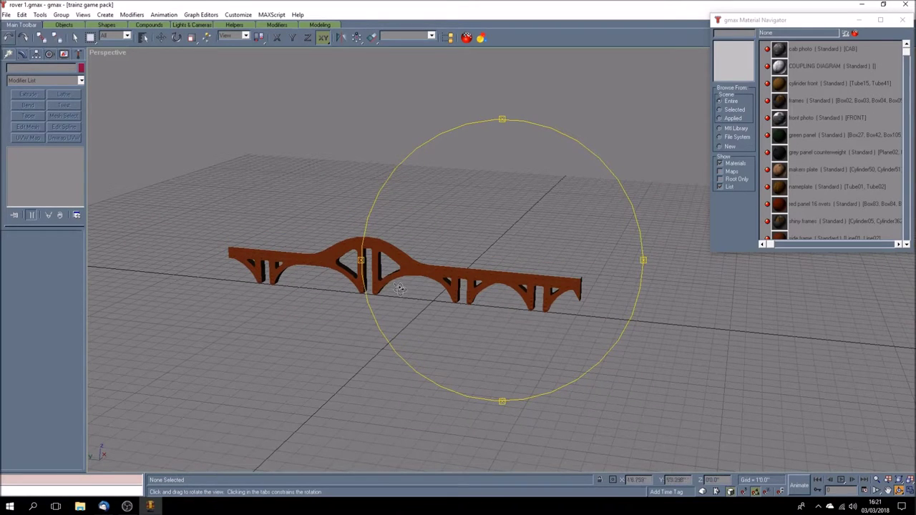
left_click(64, 54)
- Unhide All, then orbit to a side three-quarter view of the complete Rover and references
left_click(50, 306)
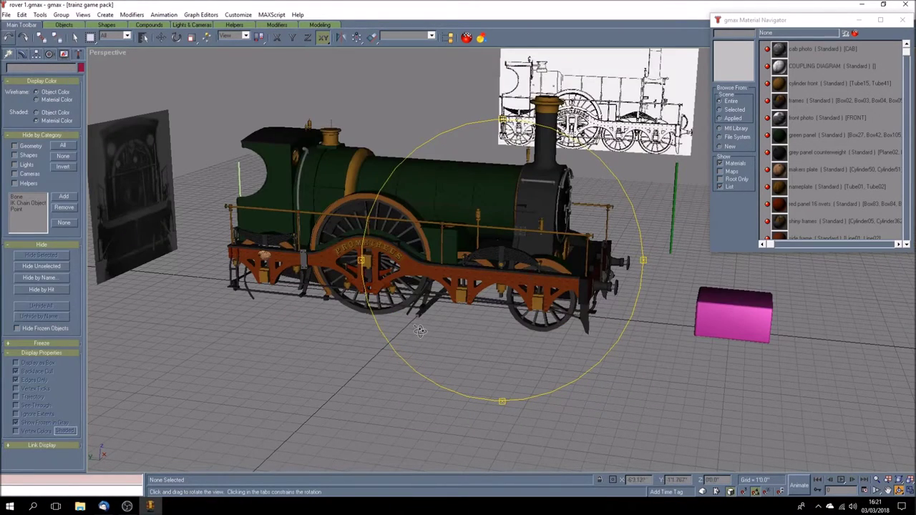
mouse_move(429, 331)
left_mouse_down()
mouse_move(413, 330)
mouse_move(425, 334)
left_mouse_up()
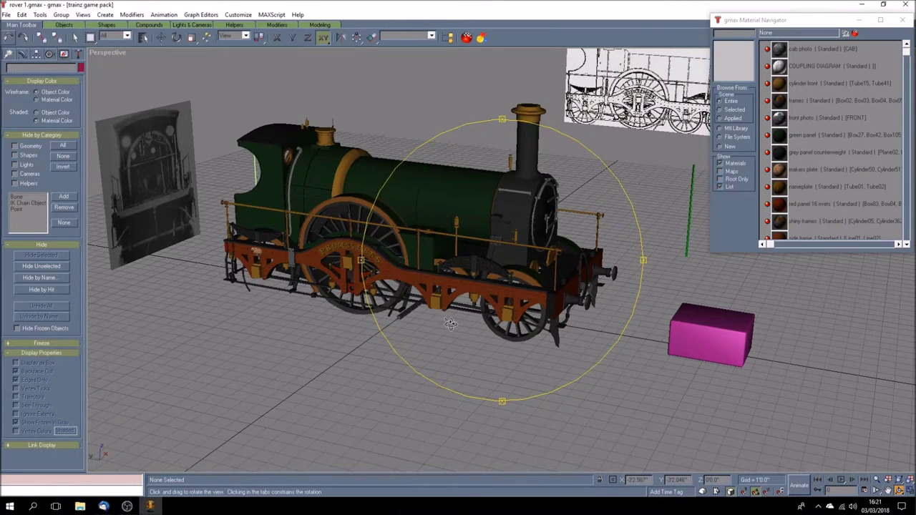
left_click_drag(448, 323, 451, 324)
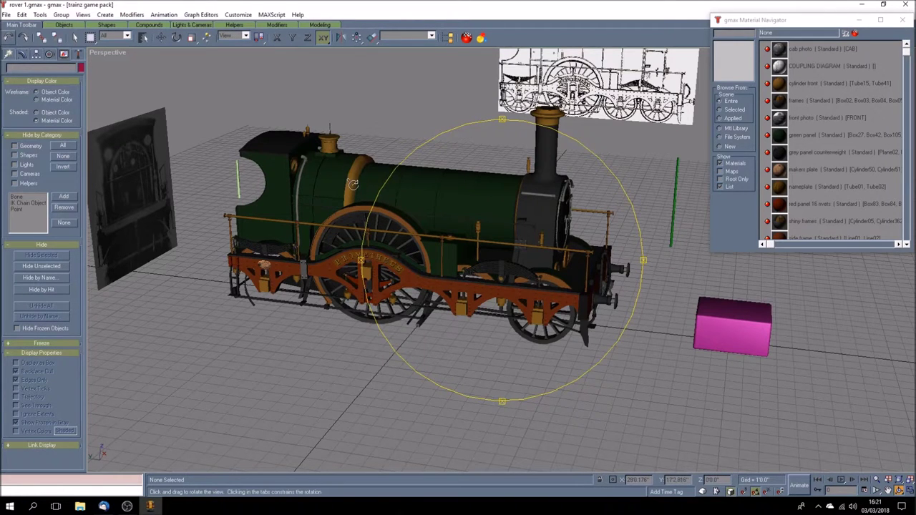
left_click_drag(417, 220, 387, 215)
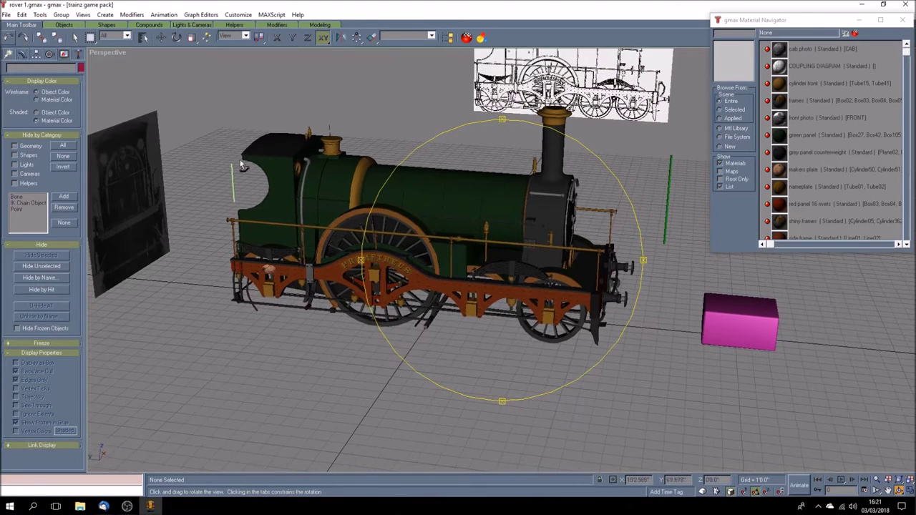
left_click(9, 56)
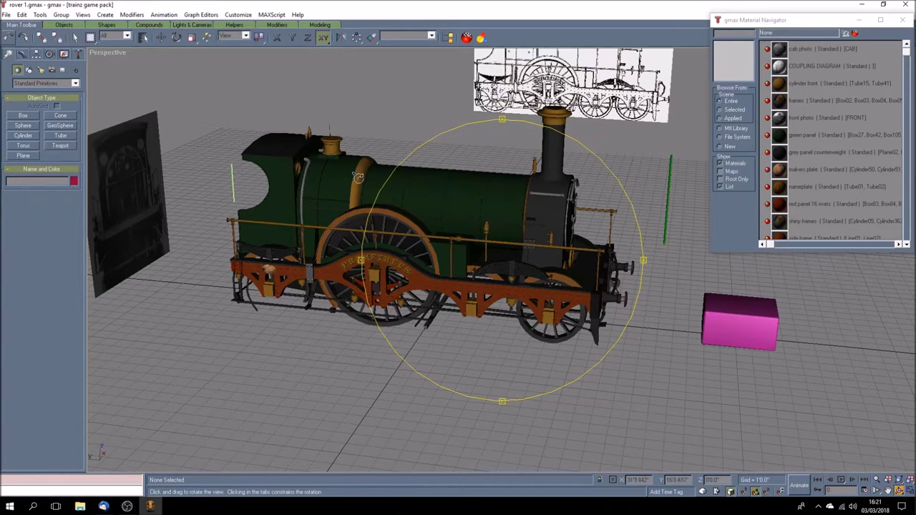
left_click_drag(421, 214, 596, 280)
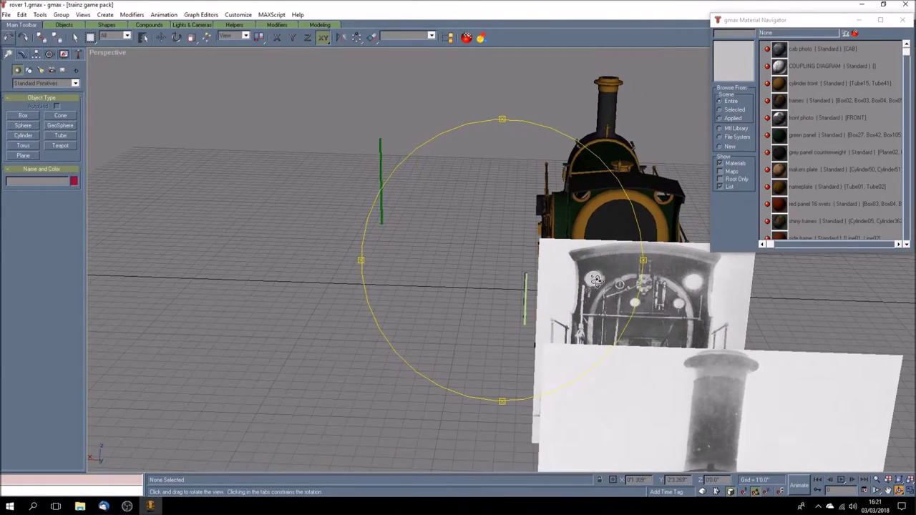
left_click_drag(501, 293, 460, 292)
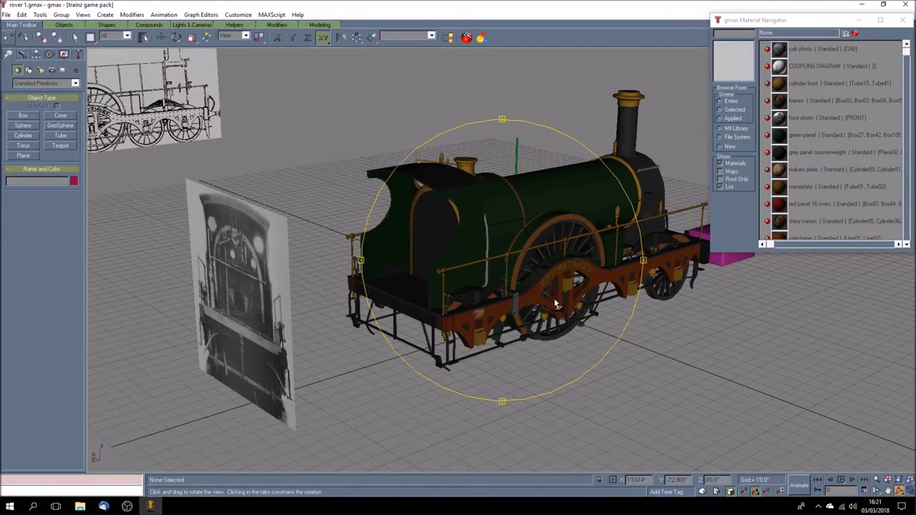
- Orbit the Prometheus locomotive from side-on round the cab end to its front three-quarter
left_click_drag(549, 297, 511, 300)
scroll(530, 297, "up", 3)
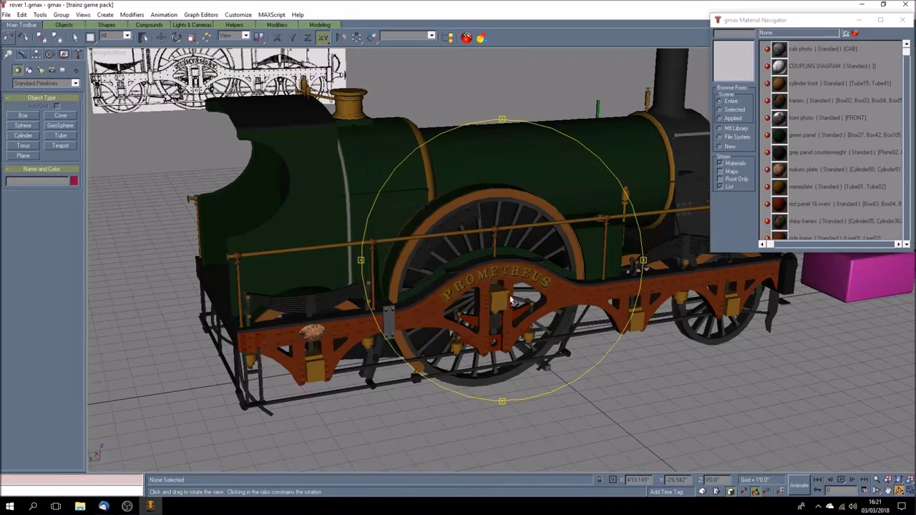
left_click_drag(490, 246, 514, 254)
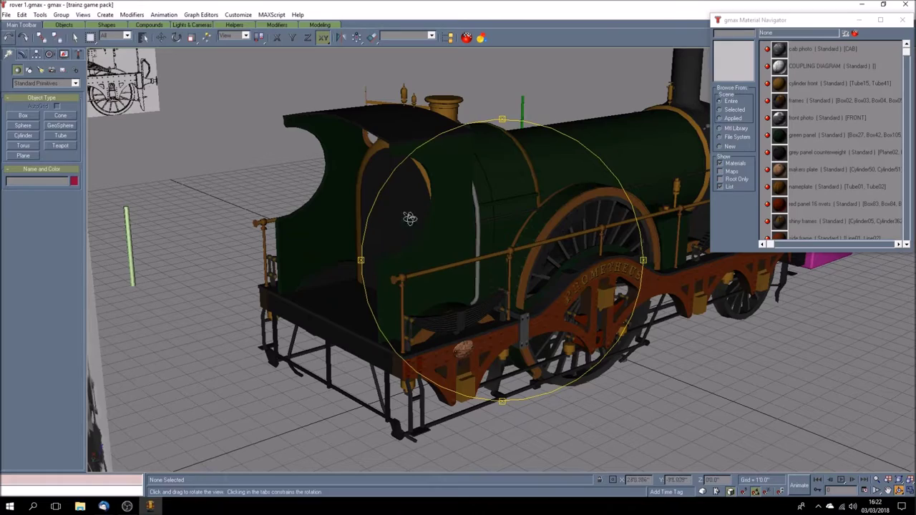
left_click_drag(442, 260, 360, 260)
left_click_drag(398, 285, 272, 341)
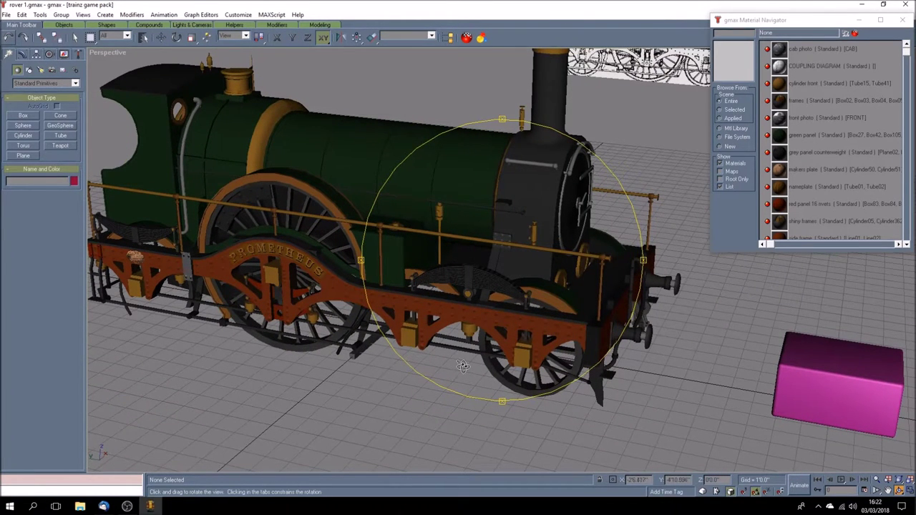
- Pan the locomotive toward the lower left and zoom out to frame the whole scene
left_click(888, 491)
left_click_drag(593, 317, 505, 295)
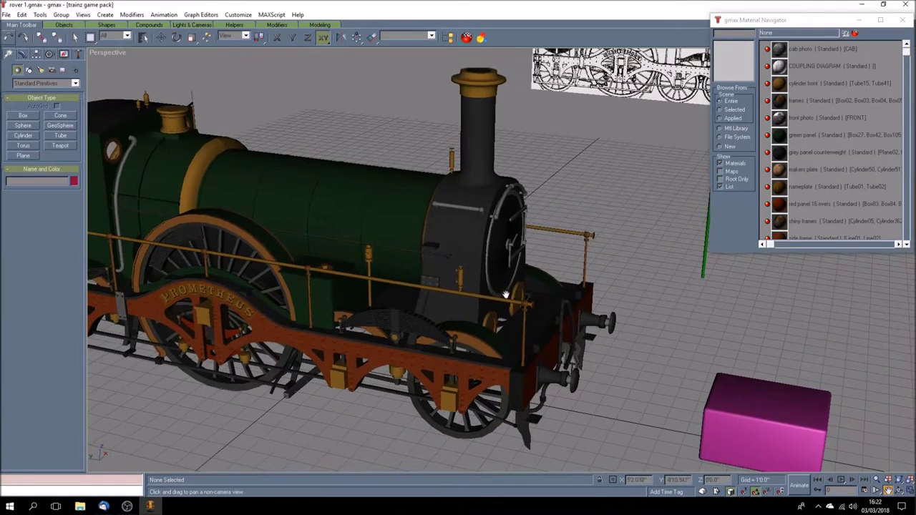
scroll(492, 295, "down", 5)
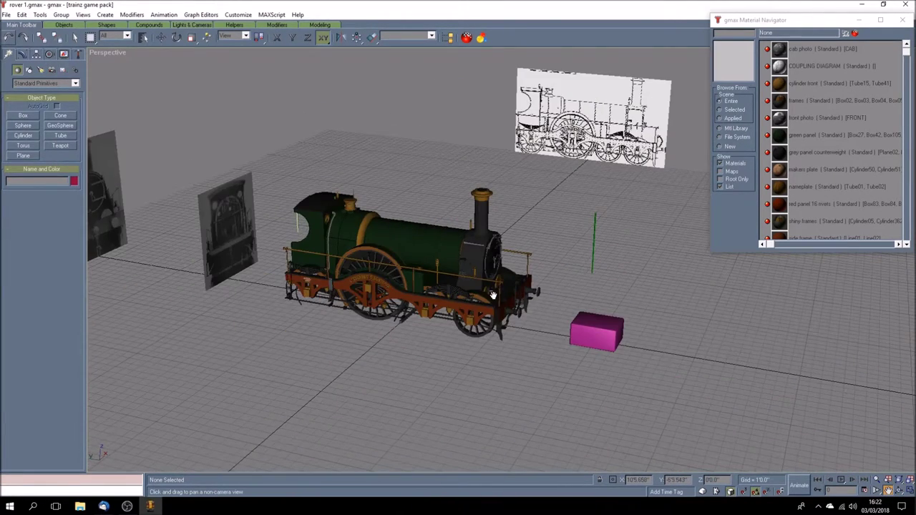
left_click_drag(453, 309, 454, 320)
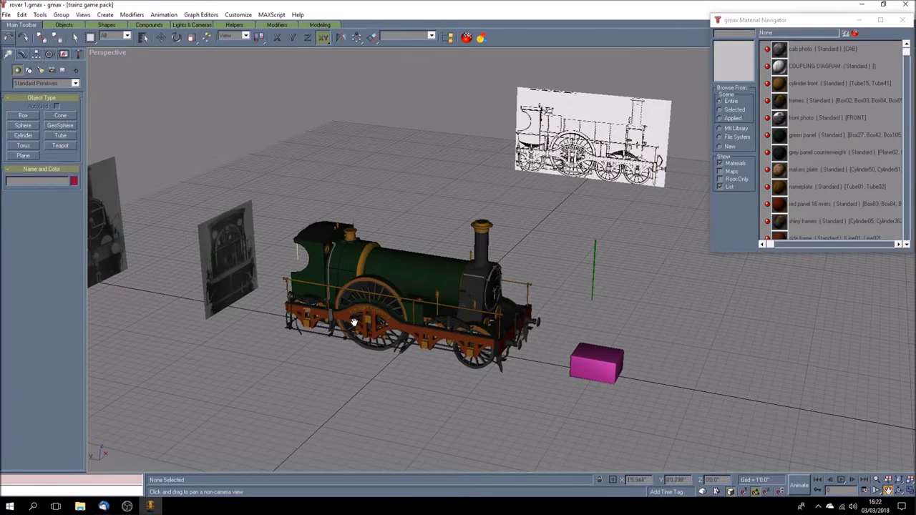
left_click_drag(384, 317, 411, 308)
scroll(412, 308, "up", 2)
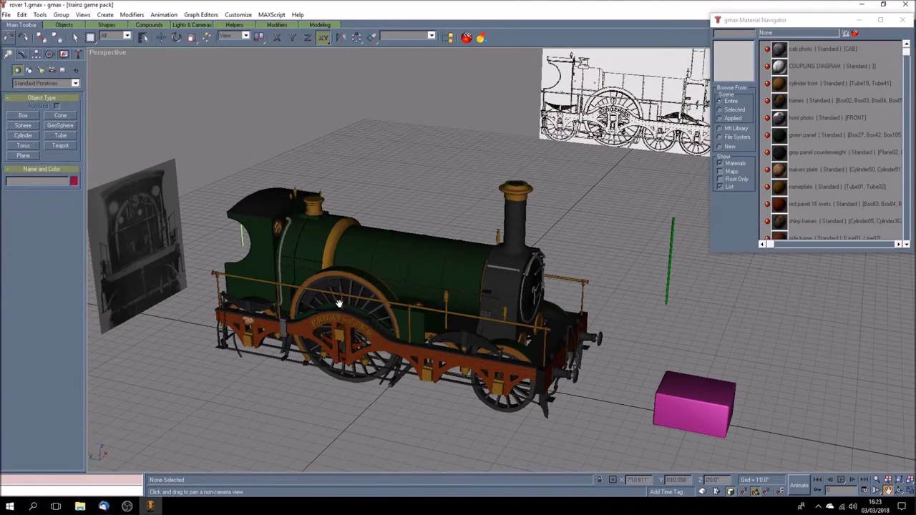
- Open rover 6.gmax from the Open File list, getting past the unsaved-changes prompt
left_click(6, 14)
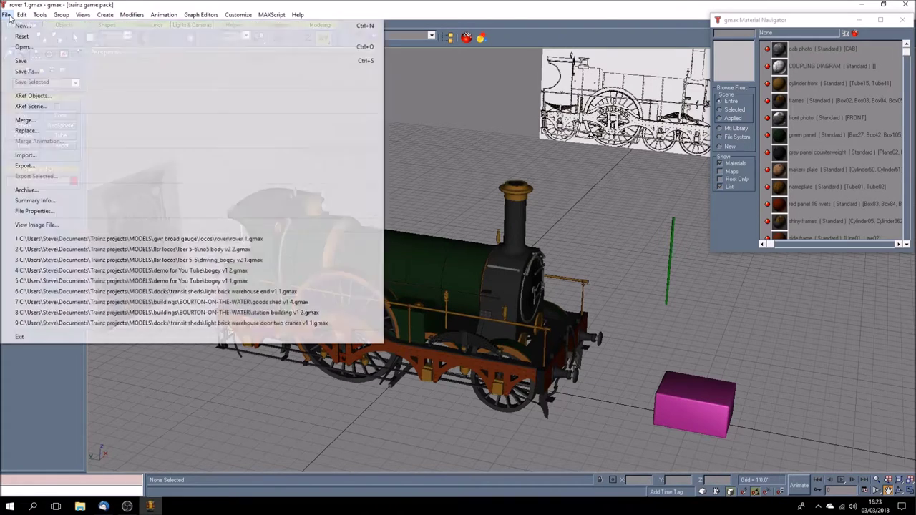
left_click(25, 47)
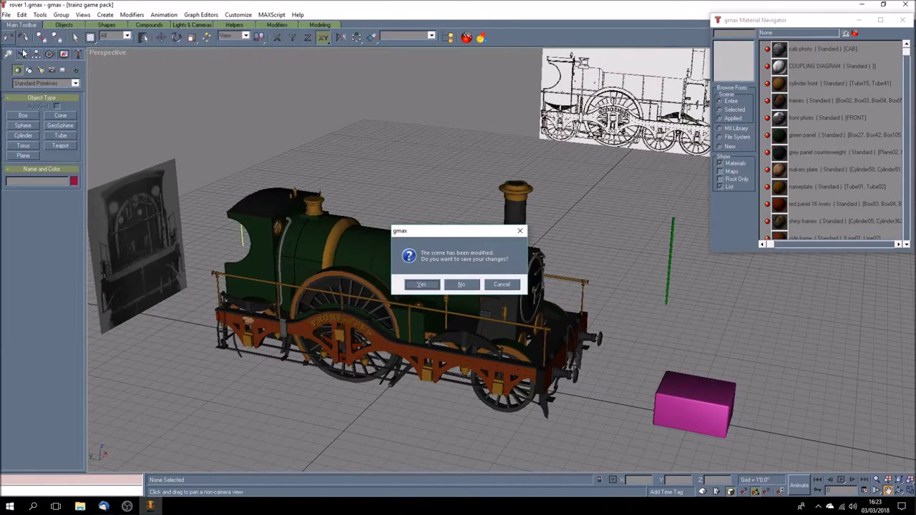
left_click(461, 284)
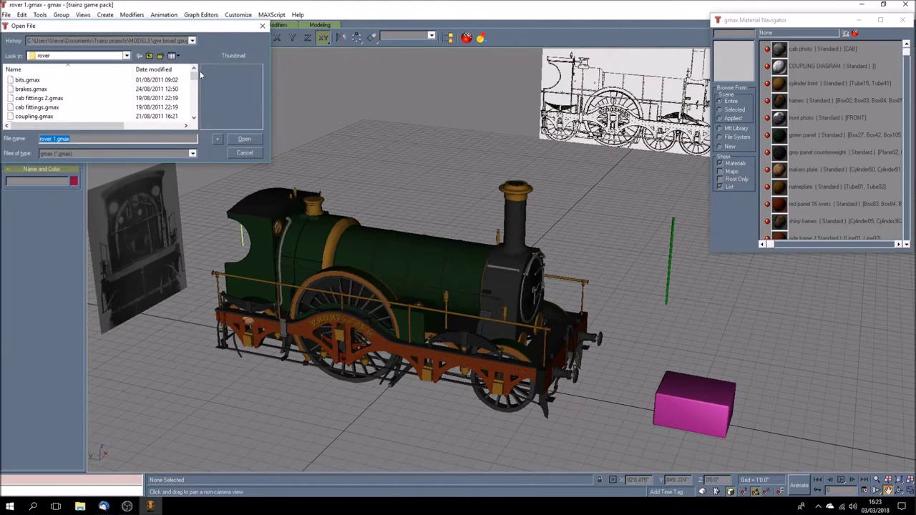
left_click_drag(193, 74, 193, 97)
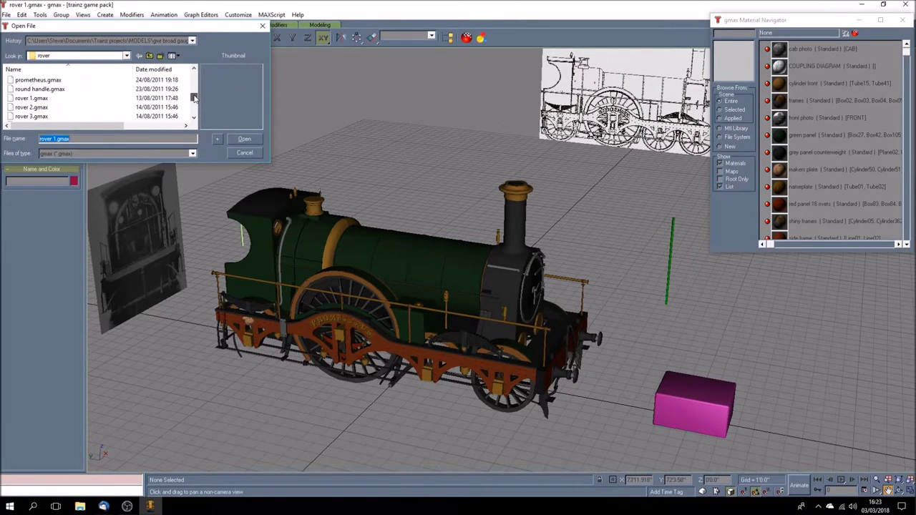
left_click_drag(194, 98, 193, 101)
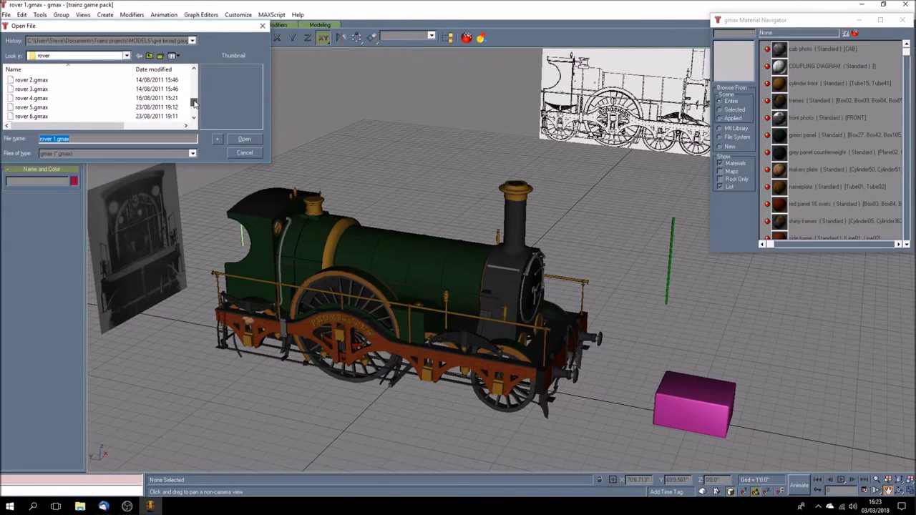
left_click(193, 117)
left_click(43, 108)
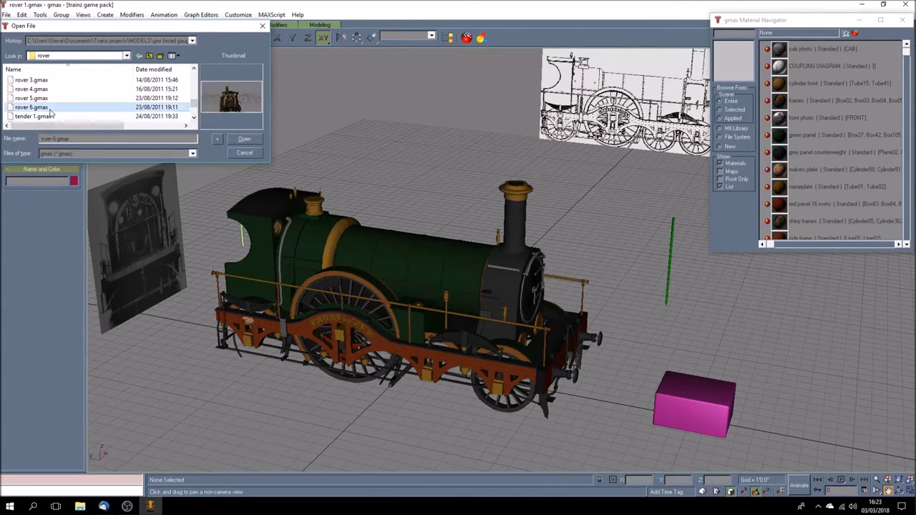
left_click(244, 139)
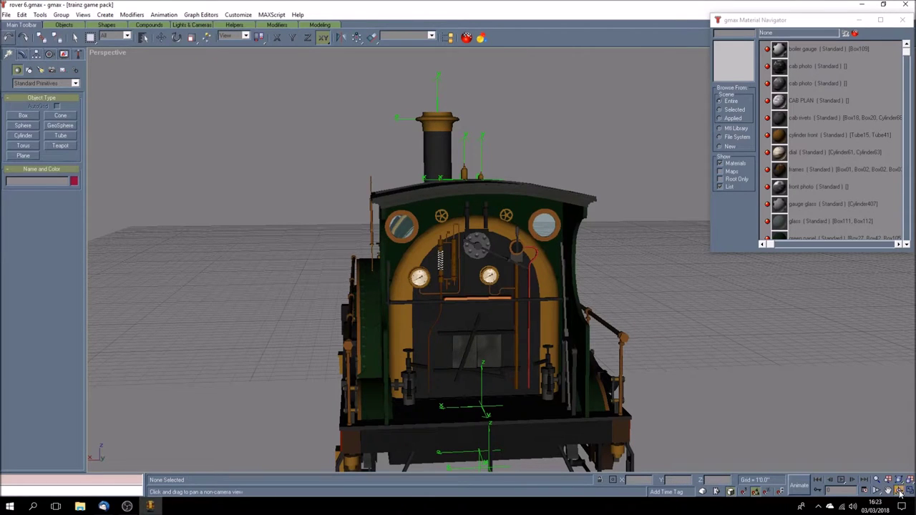
- Orbit the rover 6 locomotive through left-side, rear and front three-quarter views, then save the scene
left_click(900, 491)
left_click_drag(476, 334, 542, 342)
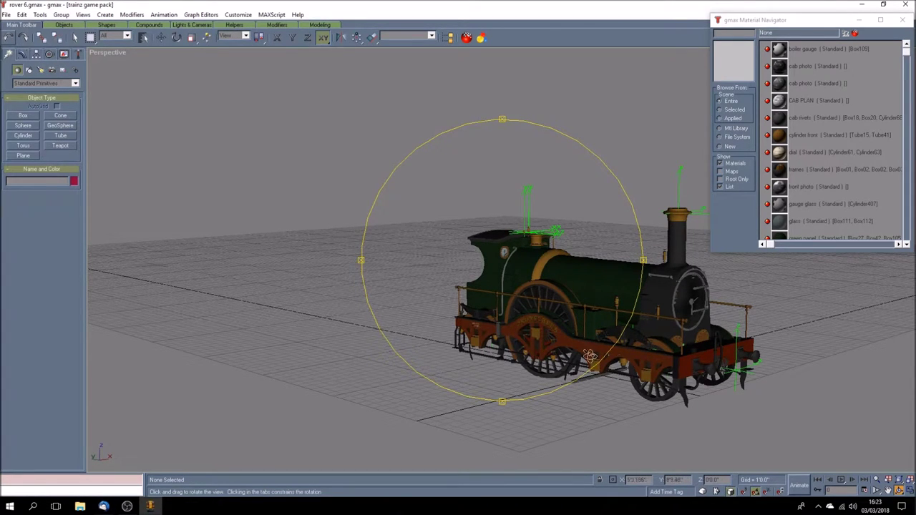
left_click_drag(534, 361, 478, 289)
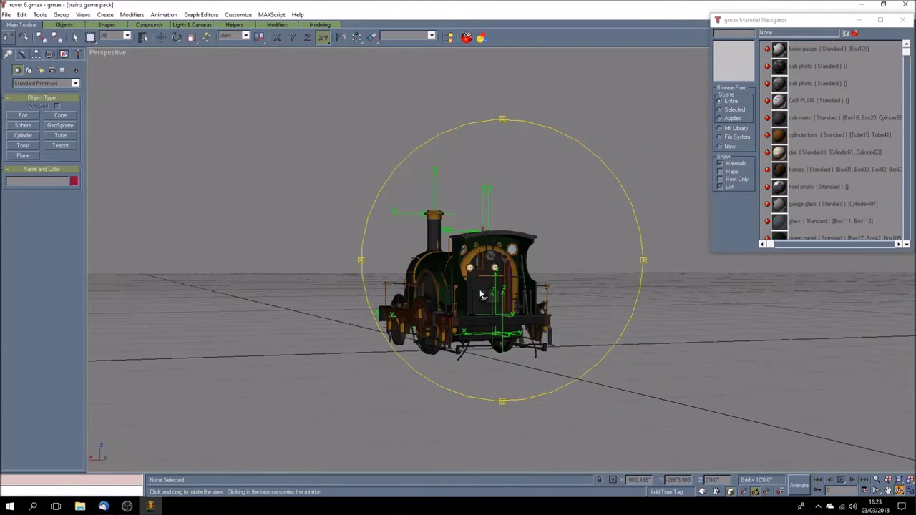
scroll(479, 292, "up", 3)
mouse_move(491, 327)
left_mouse_down()
mouse_move(448, 346)
mouse_move(498, 347)
mouse_move(452, 345)
mouse_move(479, 336)
left_mouse_up()
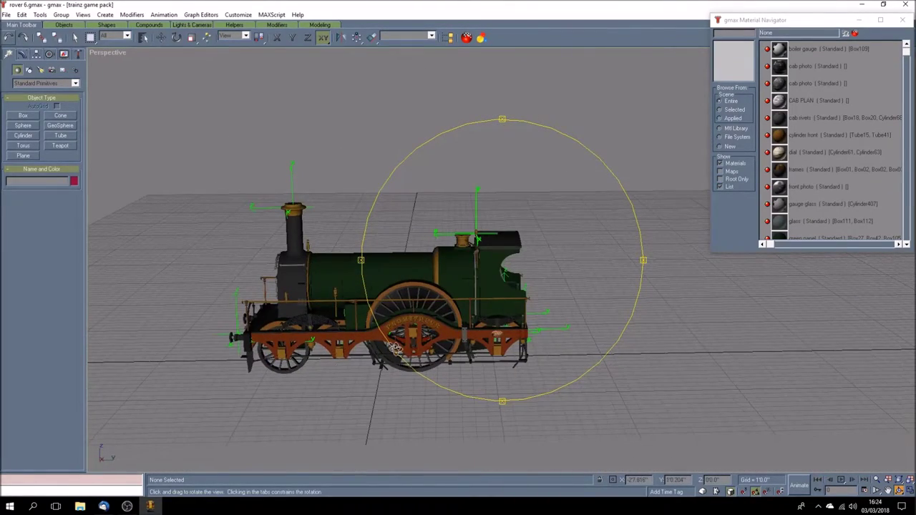
mouse_move(408, 341)
left_mouse_down()
mouse_move(465, 334)
mouse_move(408, 340)
left_mouse_up()
key("ctrl+s")
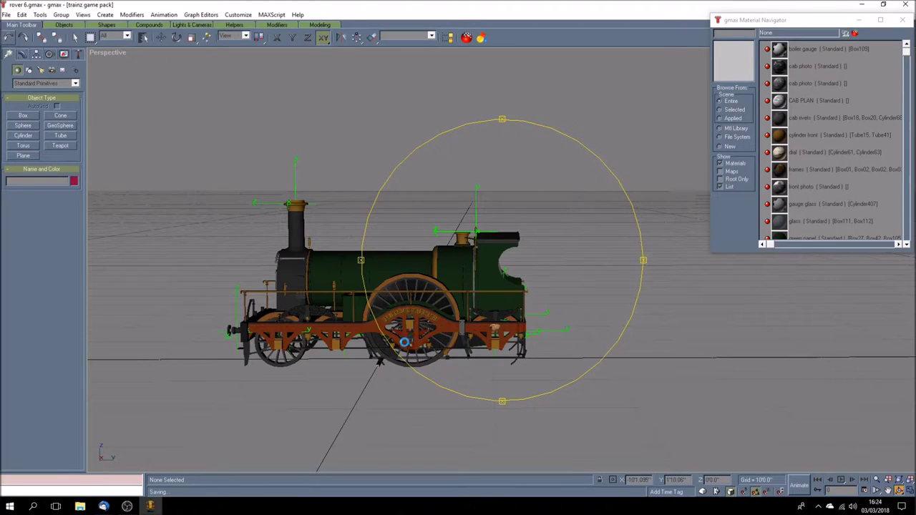
- Keep orbiting to an elevated view, the far-side cab end and head-on
left_click_drag(429, 336, 365, 337)
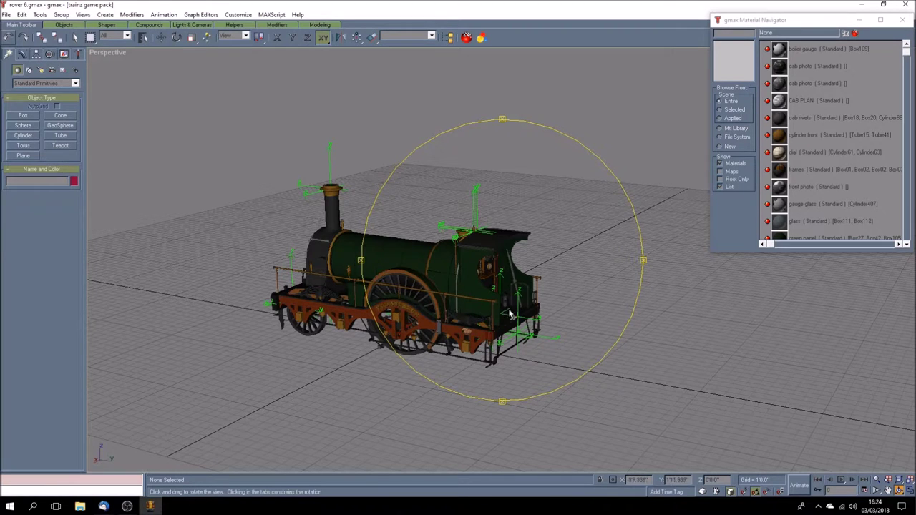
mouse_move(460, 315)
left_mouse_down()
mouse_move(406, 308)
mouse_move(487, 326)
mouse_move(469, 305)
left_mouse_up()
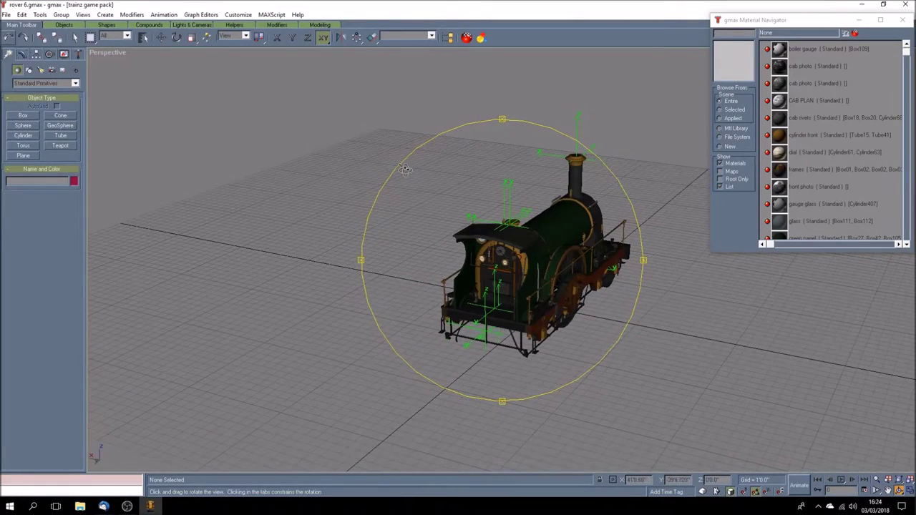
left_click_drag(453, 345, 520, 323)
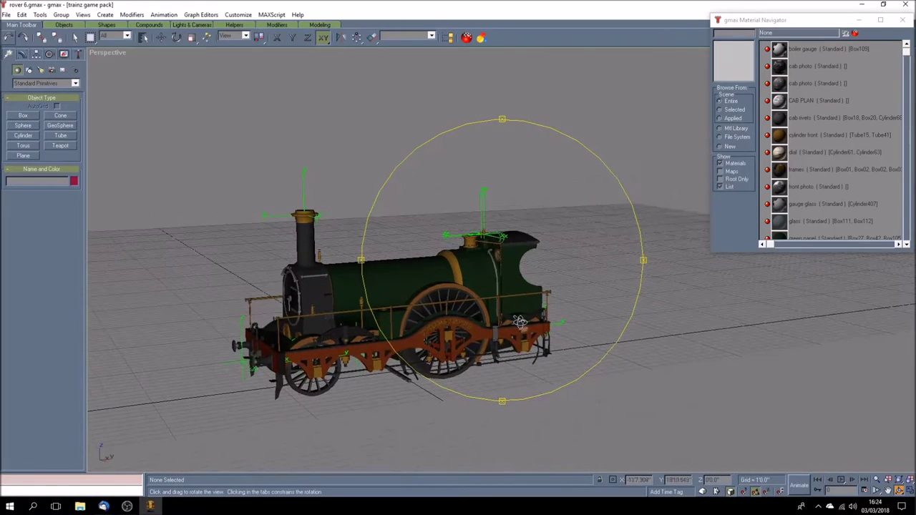
left_click_drag(477, 343, 272, 315)
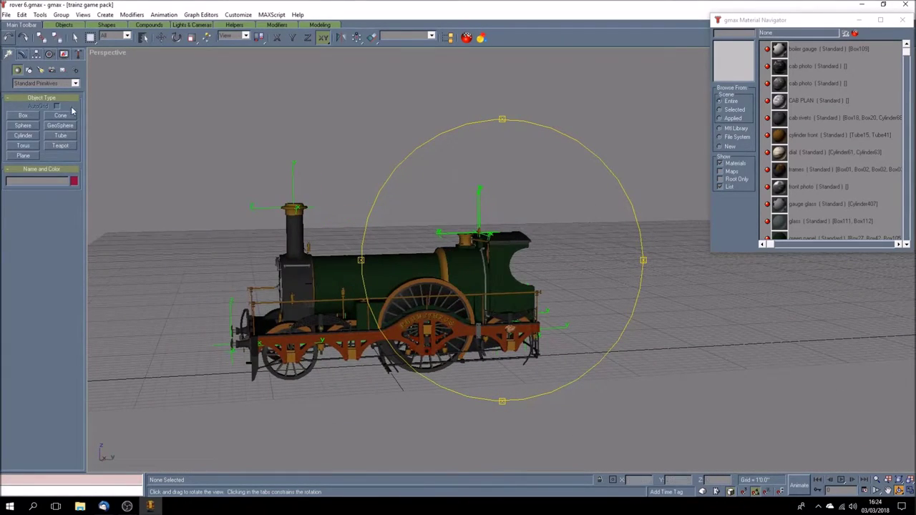
- Scroll the Open File list down to the tender files and open tender 2.gmax
left_click(7, 16)
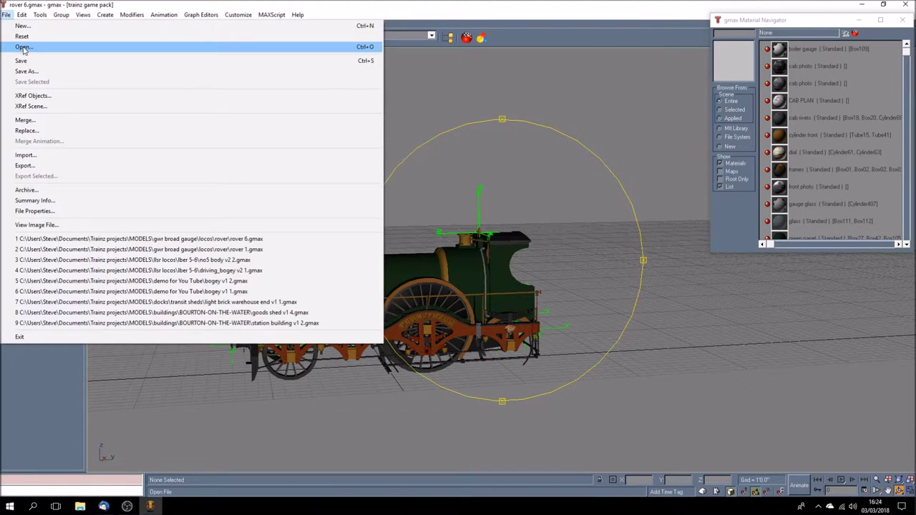
left_click(21, 46)
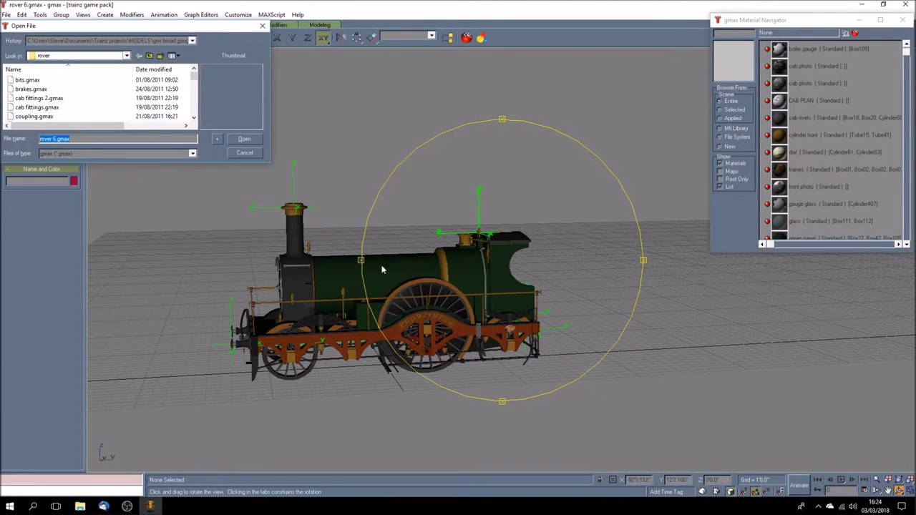
left_click_drag(195, 77, 195, 94)
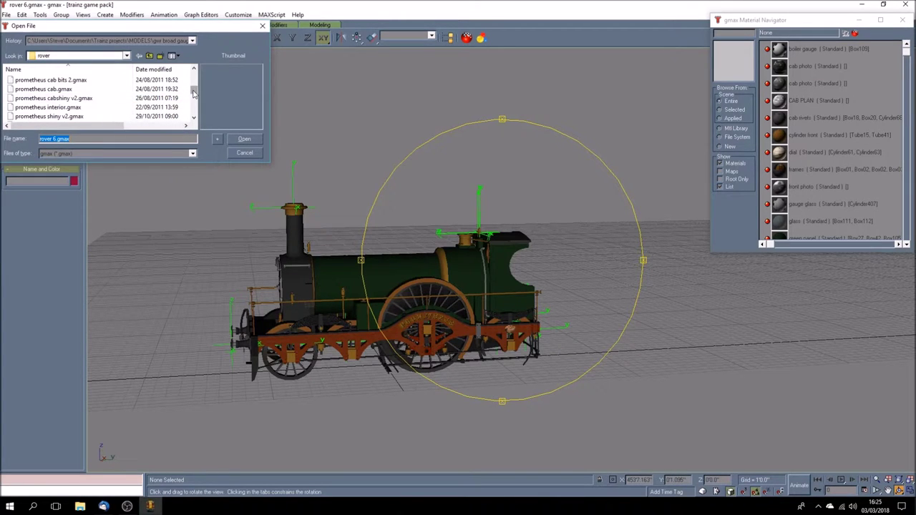
left_click_drag(194, 93, 193, 94)
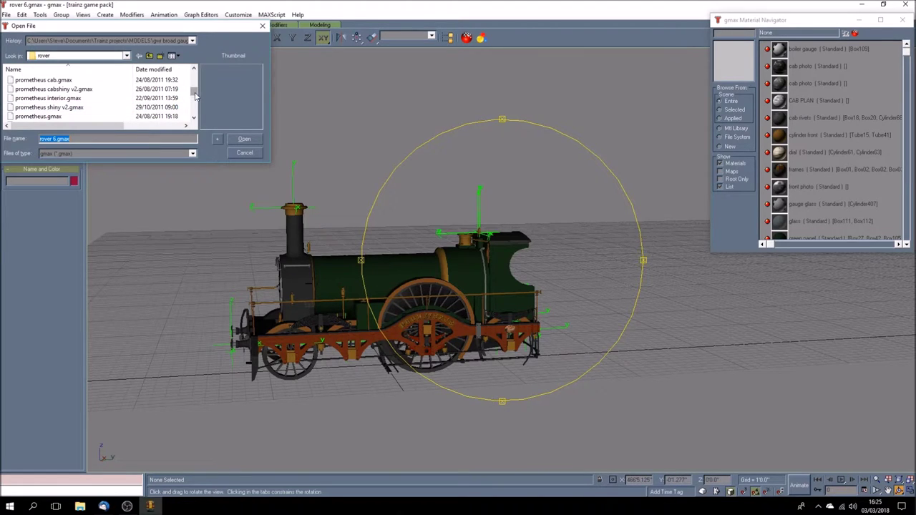
left_click_drag(194, 93, 194, 96)
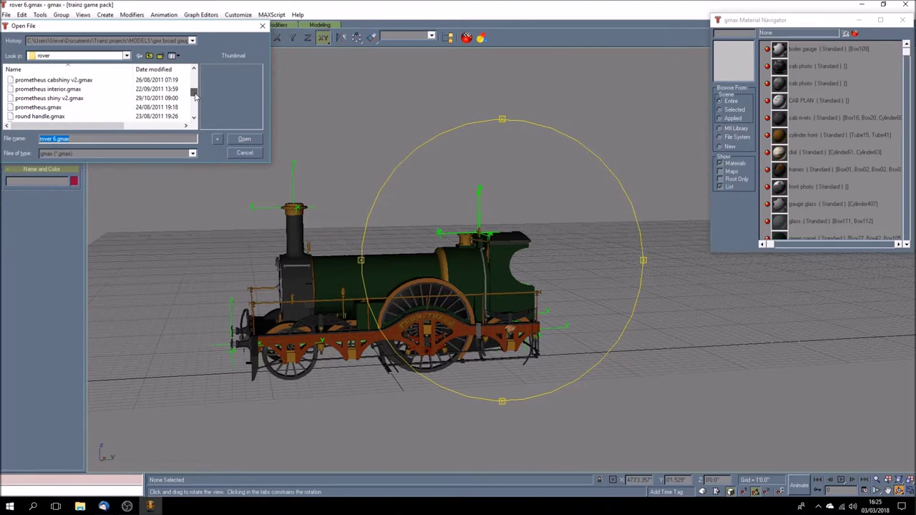
left_click_drag(194, 96, 194, 99)
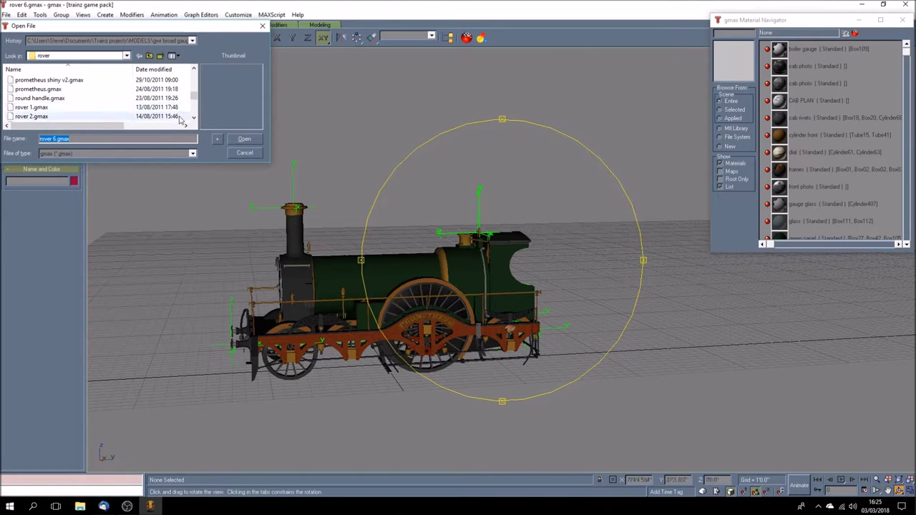
scroll(198, 104, "down", 2)
left_click_drag(197, 104, 195, 117)
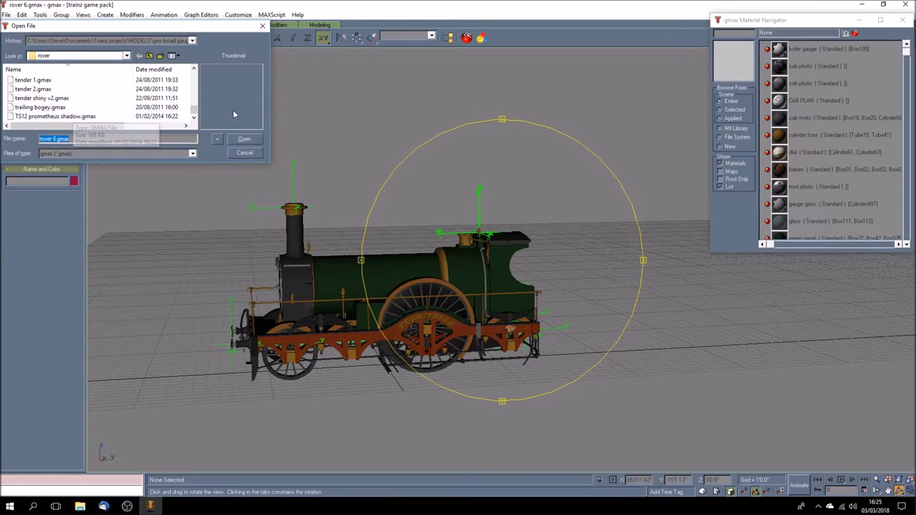
left_click_drag(196, 111, 194, 105)
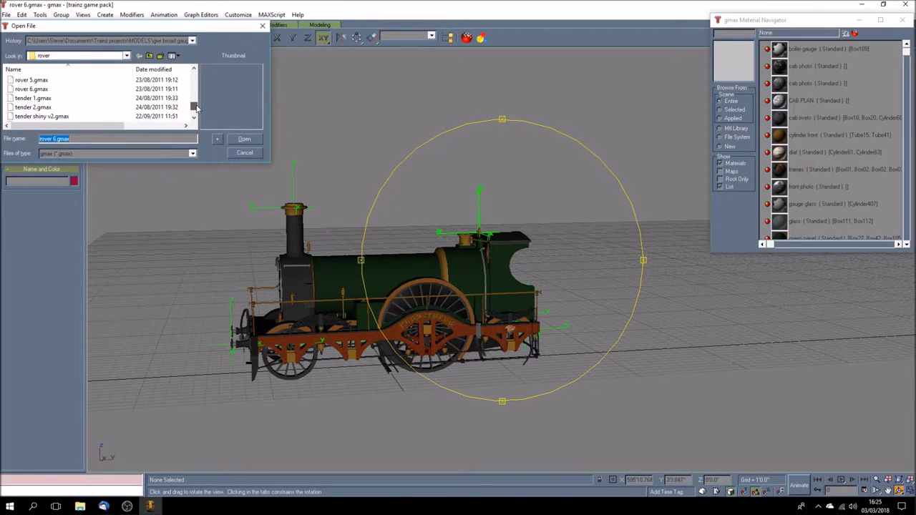
left_click(55, 107)
left_click(249, 141)
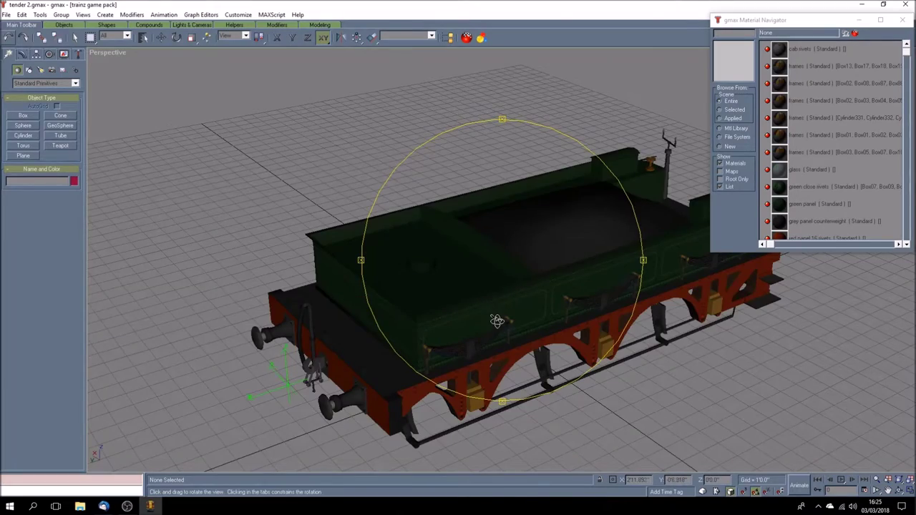
- Orbit the green tender through elevated three-quarter, flat side and top-down views
left_click_drag(495, 321, 406, 322)
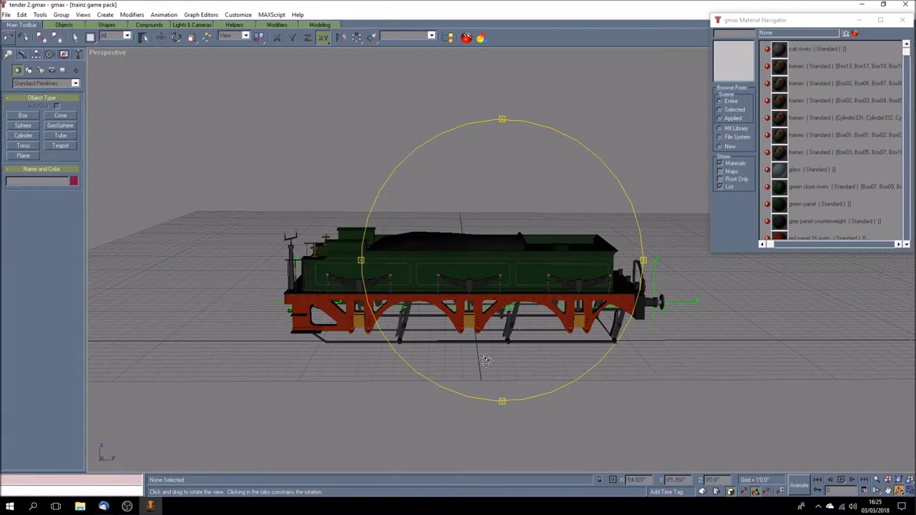
left_click_drag(485, 360, 408, 337)
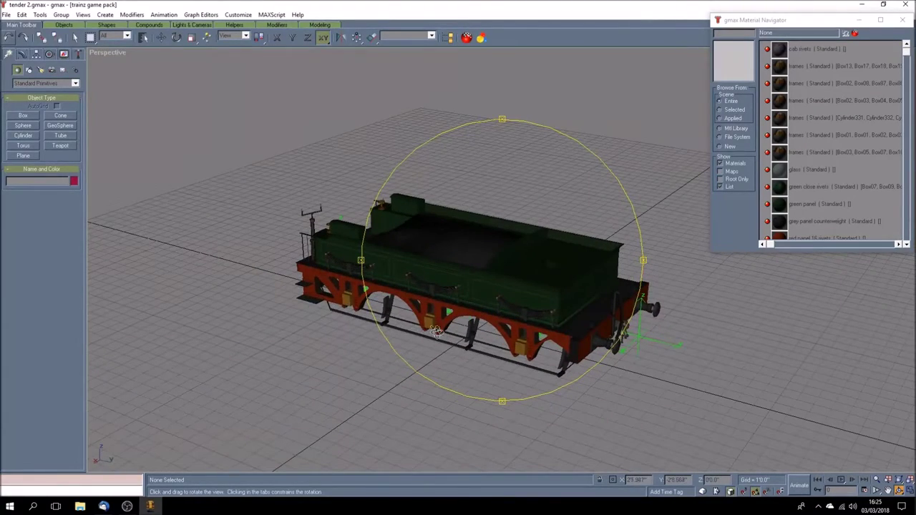
left_click_drag(468, 335, 483, 342)
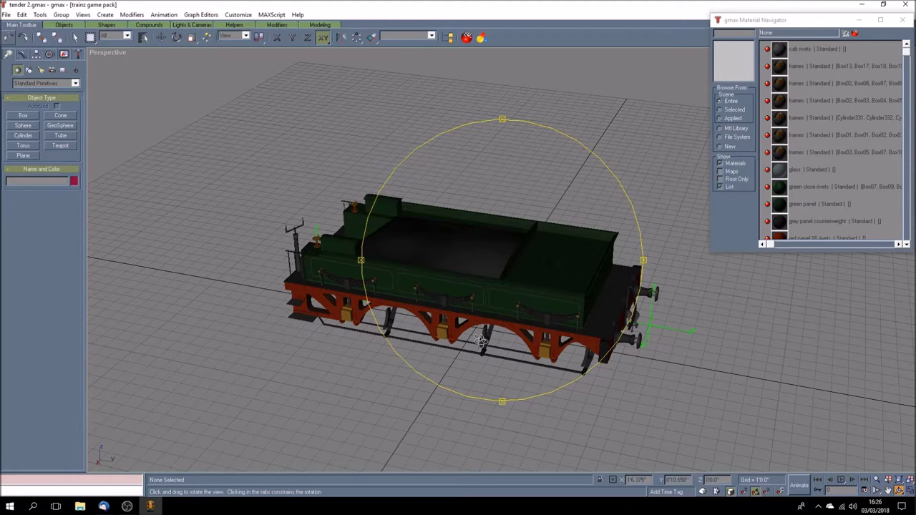
left_click_drag(503, 336, 473, 315)
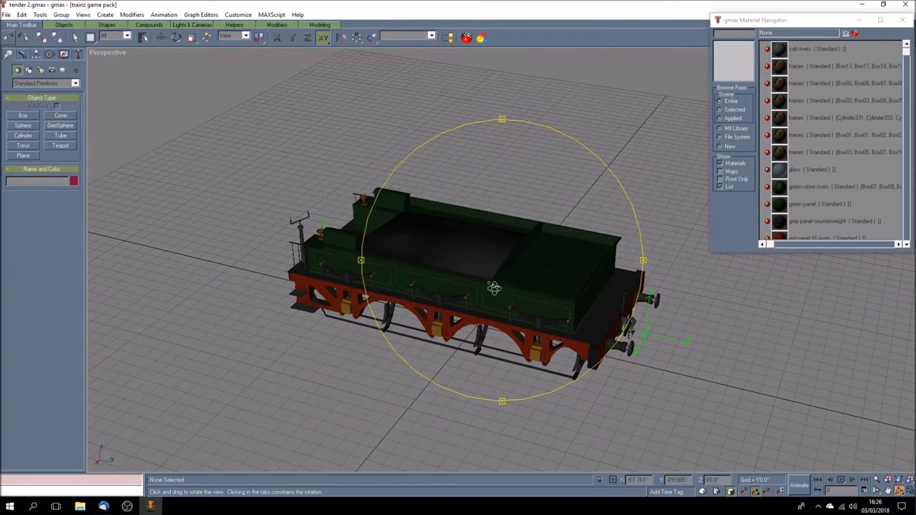
left_click_drag(484, 304, 481, 307)
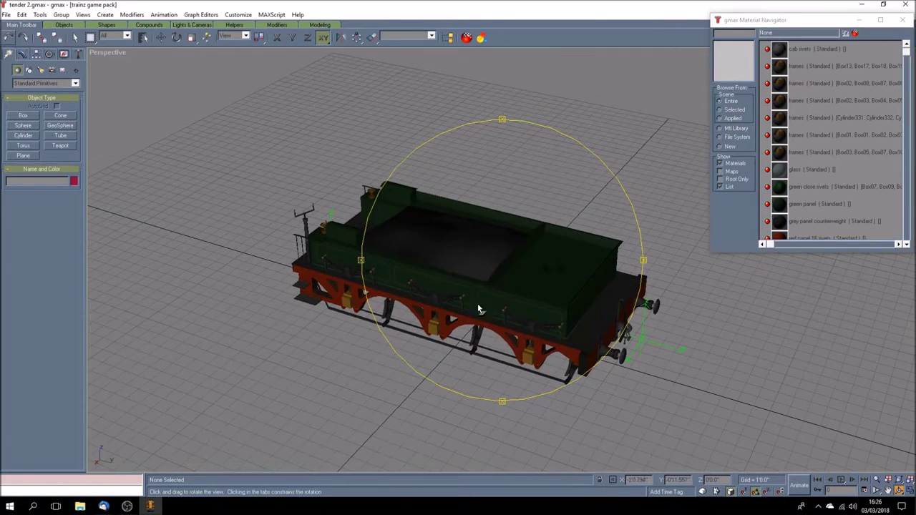
- Go up to gwr broad gauge, enter turntables and open wagon turntable v 2 2.gmax
left_click(5, 14)
left_click(24, 46)
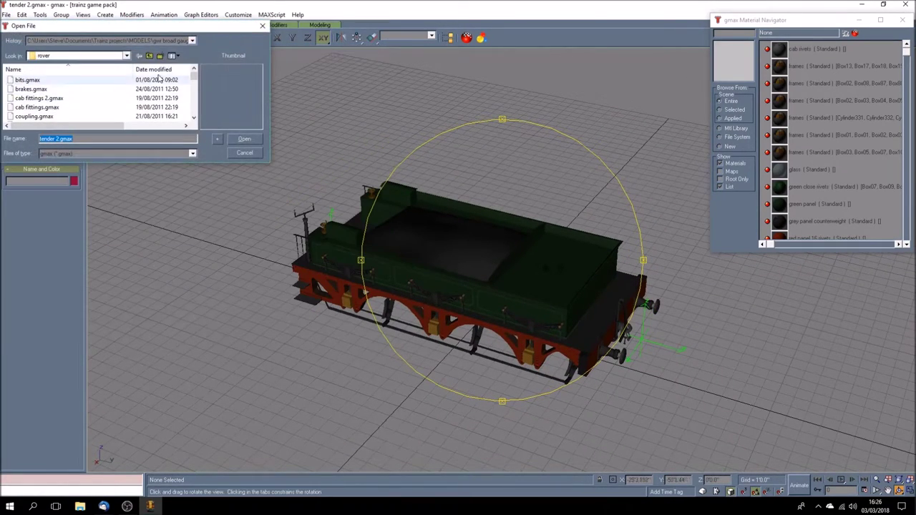
left_click(150, 58)
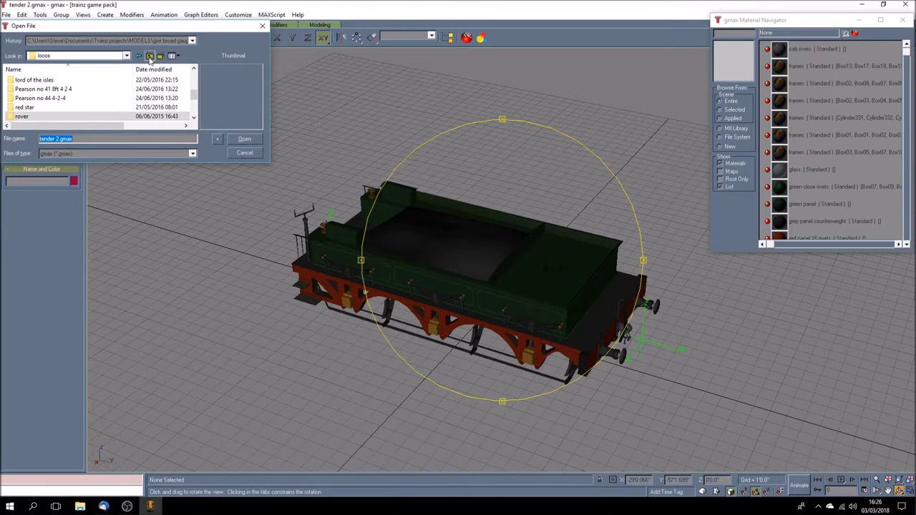
left_click(149, 57)
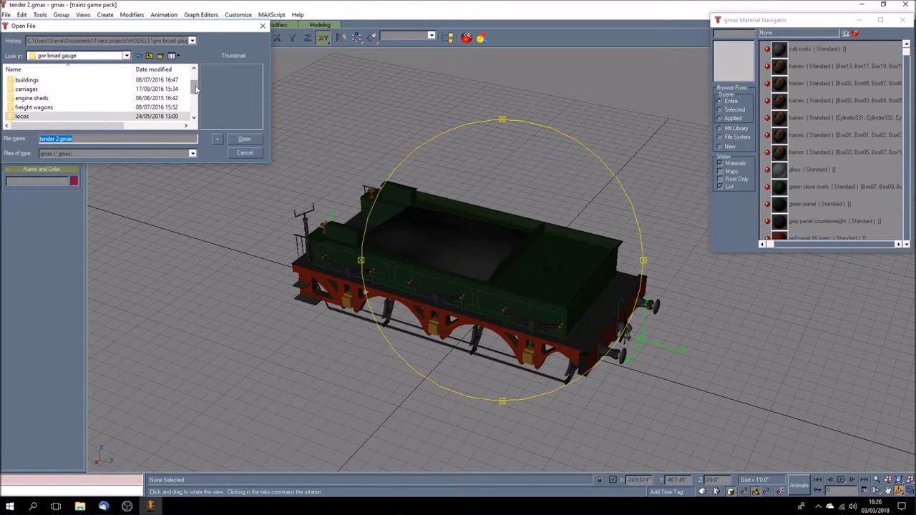
left_click_drag(195, 87, 195, 108)
double_click(28, 116)
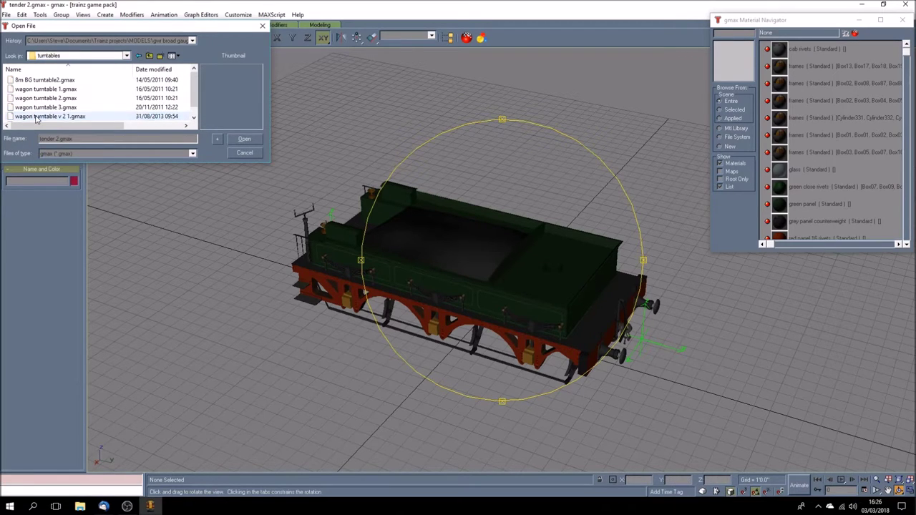
left_click_drag(193, 95, 193, 113)
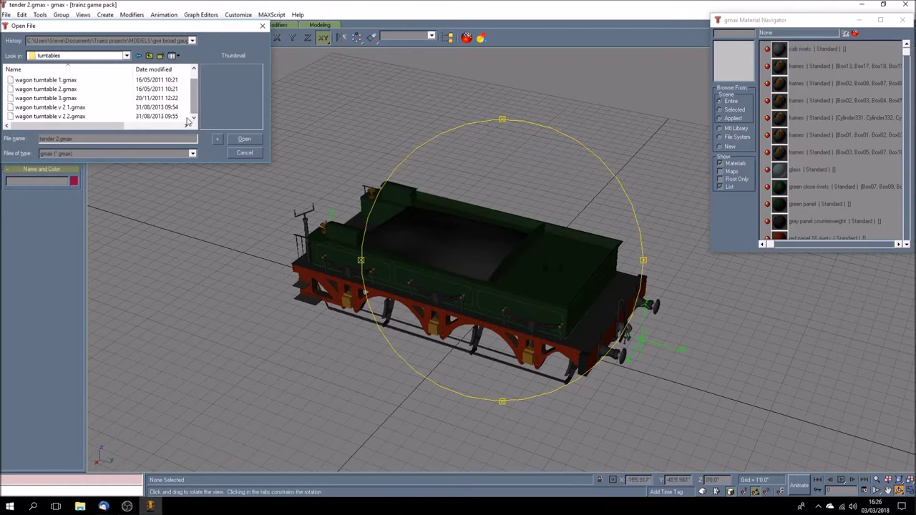
left_click(147, 116)
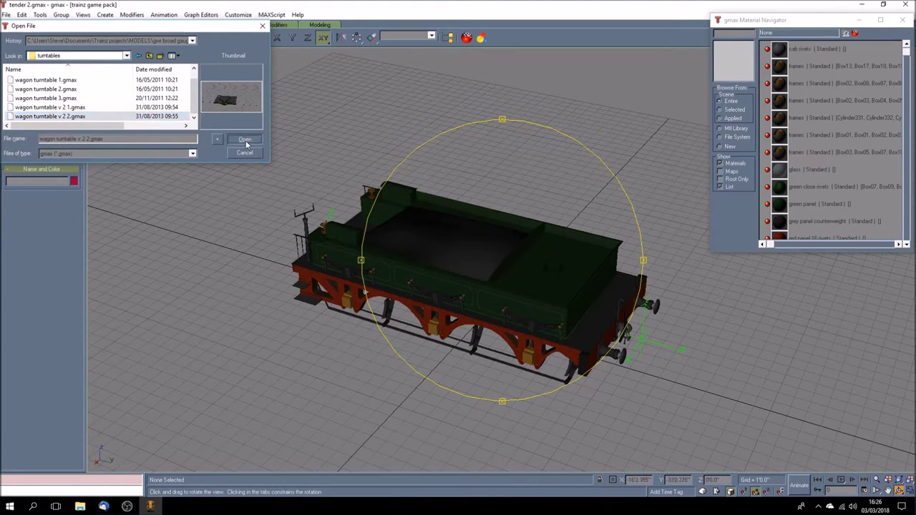
left_click(245, 140)
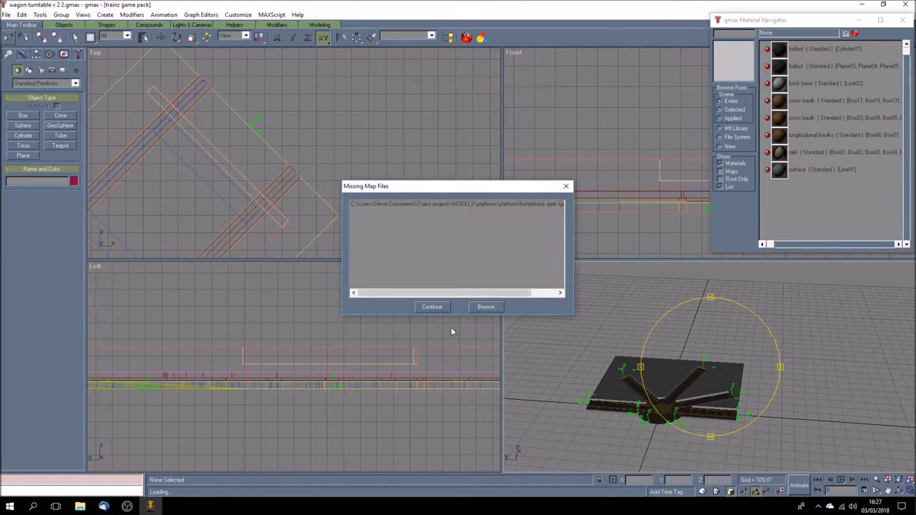
- Continue past the missing brick texture warning and maximize the Perspective viewport
left_click(433, 307)
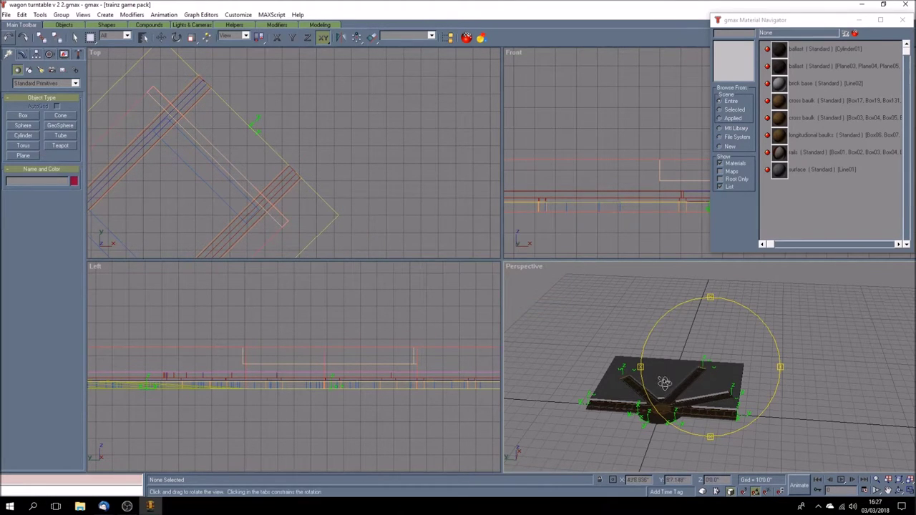
middle_click_drag(669, 385, 678, 386, "alt")
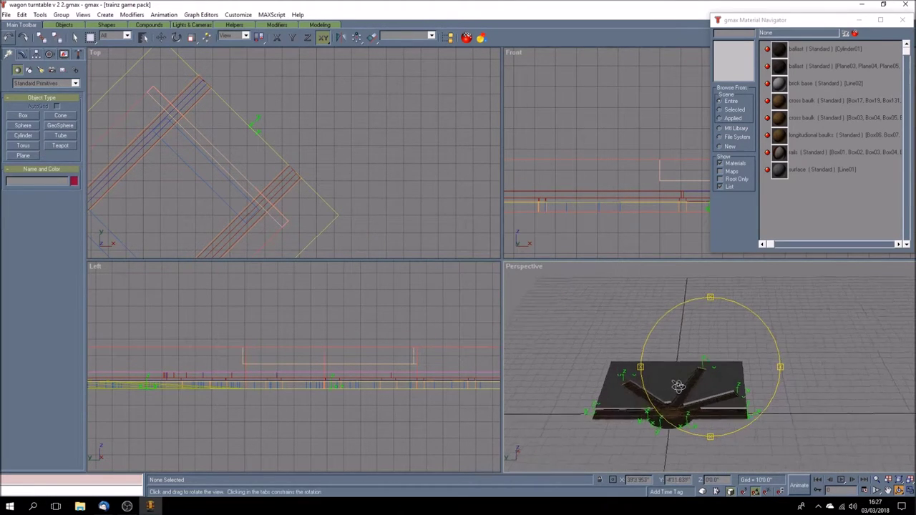
left_click(909, 492)
- Pan and zoom in for a close view of the turntable, then close the material list
left_click(887, 491)
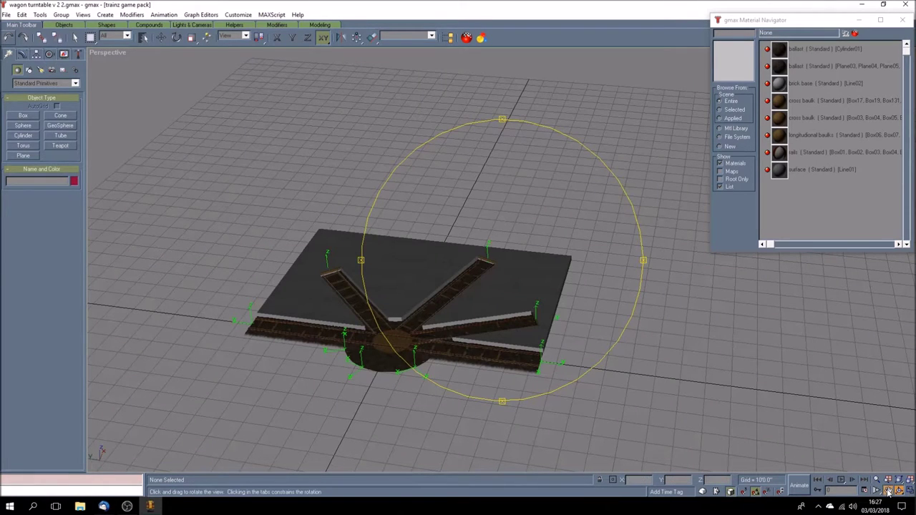
left_click_drag(416, 324, 470, 265)
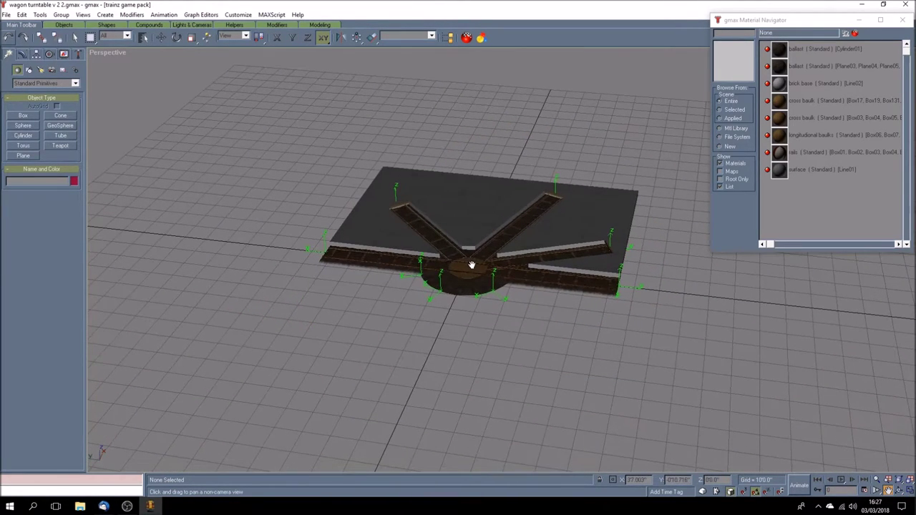
scroll(472, 265, "up", 5)
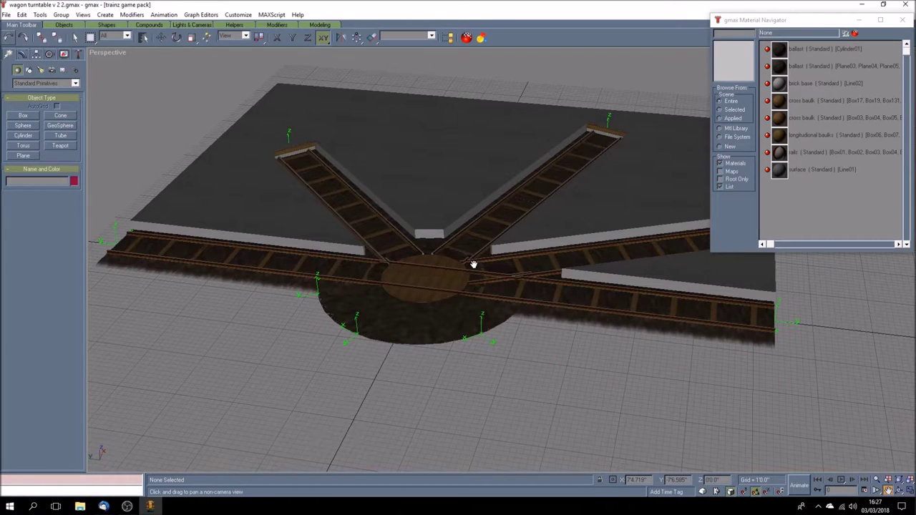
left_click_drag(466, 268, 461, 274)
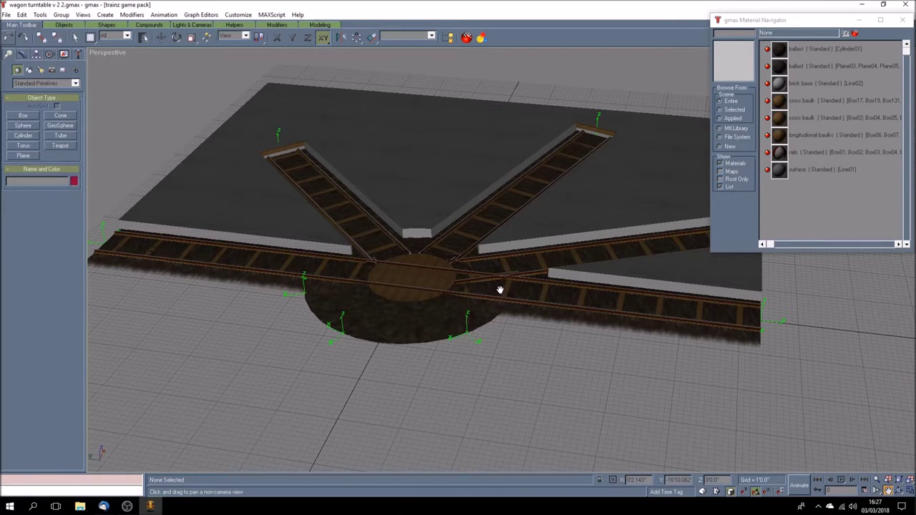
left_click_drag(499, 290, 515, 306)
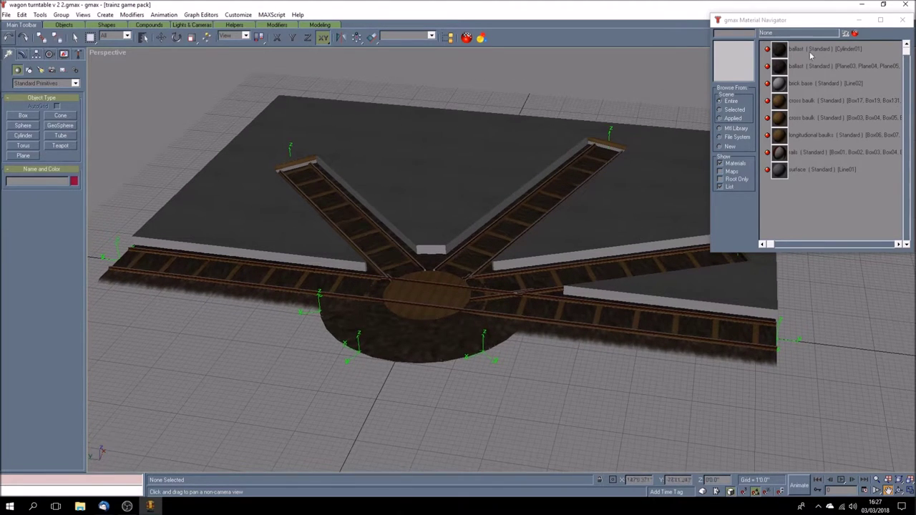
left_click(900, 19)
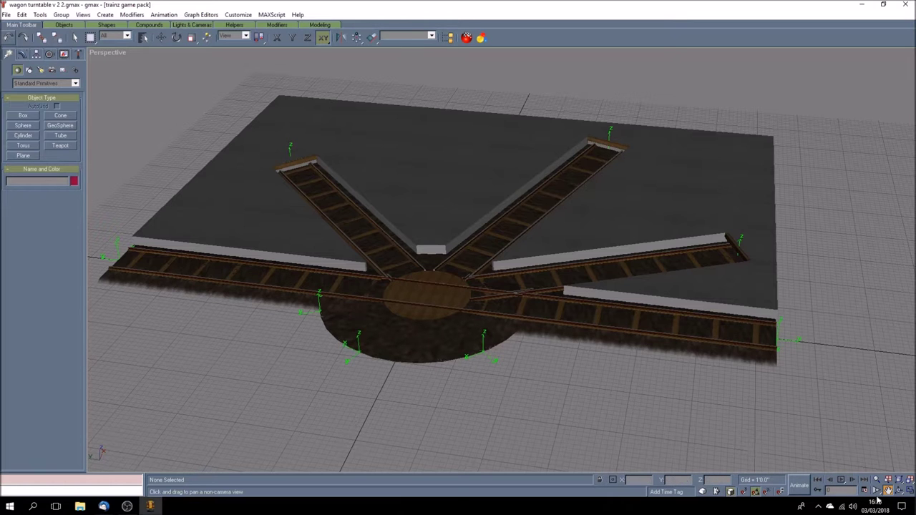
- Orbit around the turntable to view its five radiating tracks from several sides
left_click(900, 491)
left_click_drag(465, 301, 458, 348)
scroll(509, 310, "down", 3)
scroll(483, 315, "up", 2)
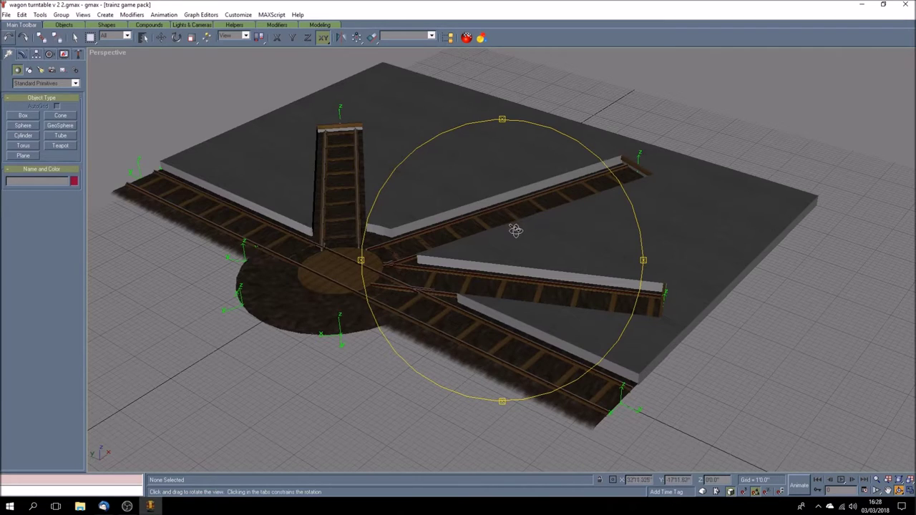
left_click_drag(515, 231, 529, 236)
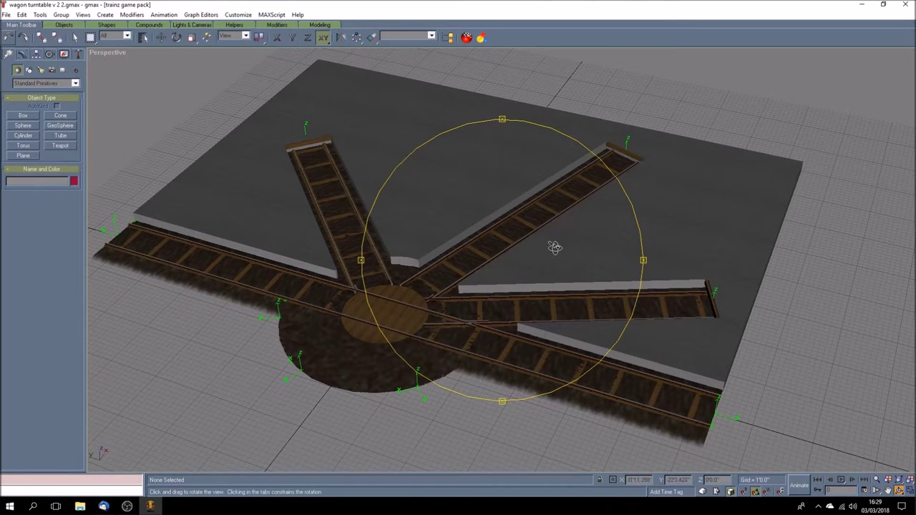
left_click_drag(523, 272, 505, 270)
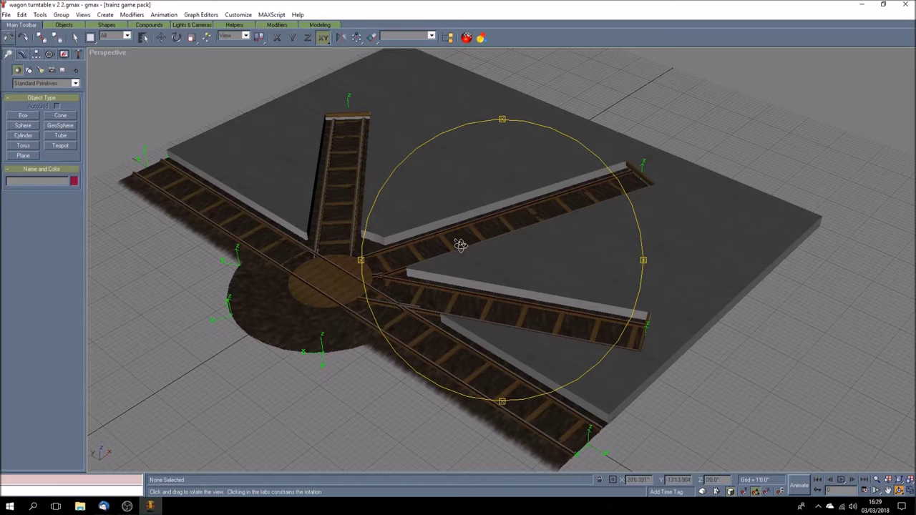
left_click_drag(427, 309, 454, 303)
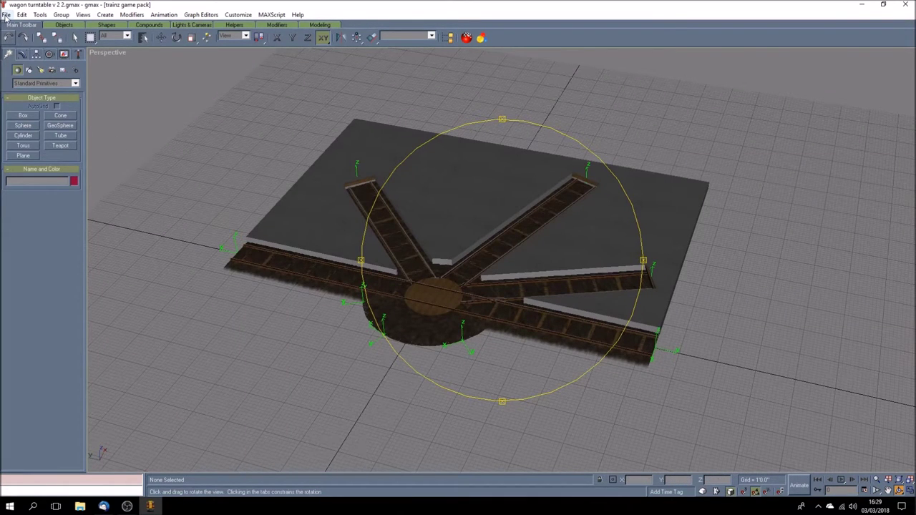
mouse_move(459, 289)
left_mouse_down()
mouse_move(446, 288)
mouse_move(454, 289)
left_mouse_up()
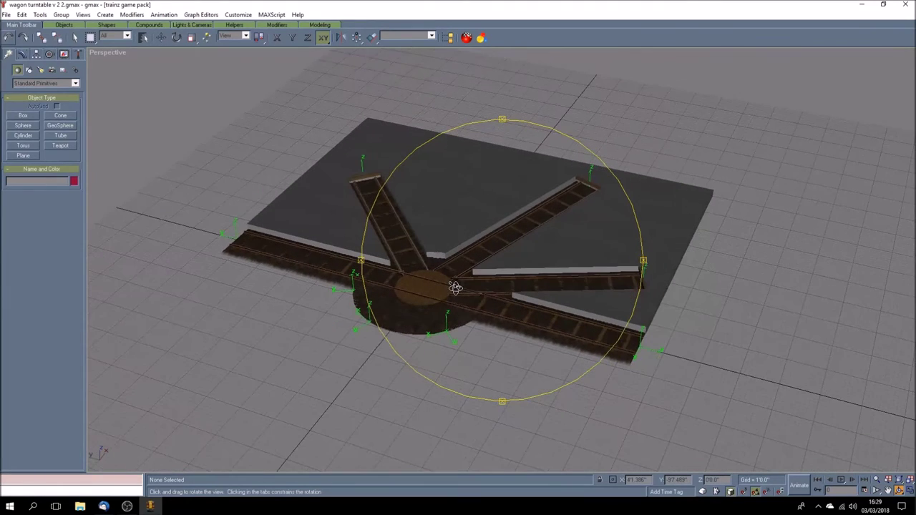
left_click(6, 15)
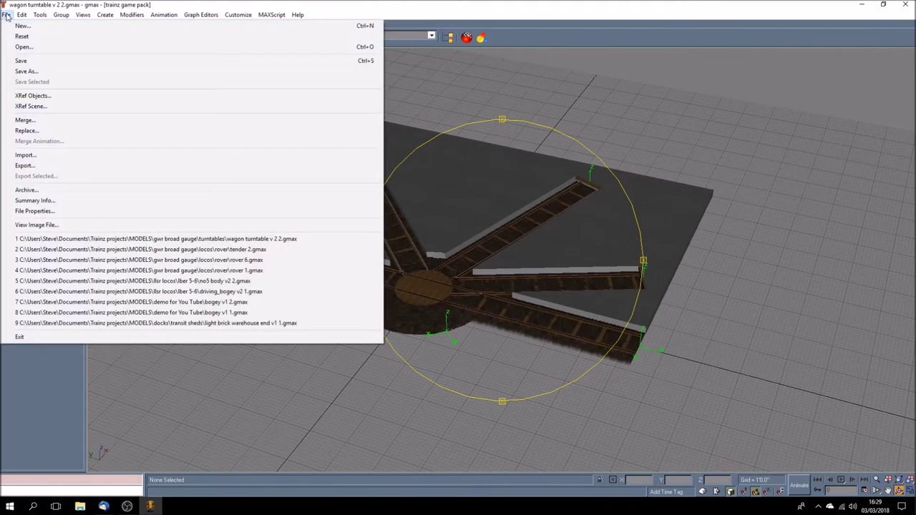
- Go up to MODELS, enter the crystal palace folder and open hyde park v2 4.gmax
left_click(35, 48)
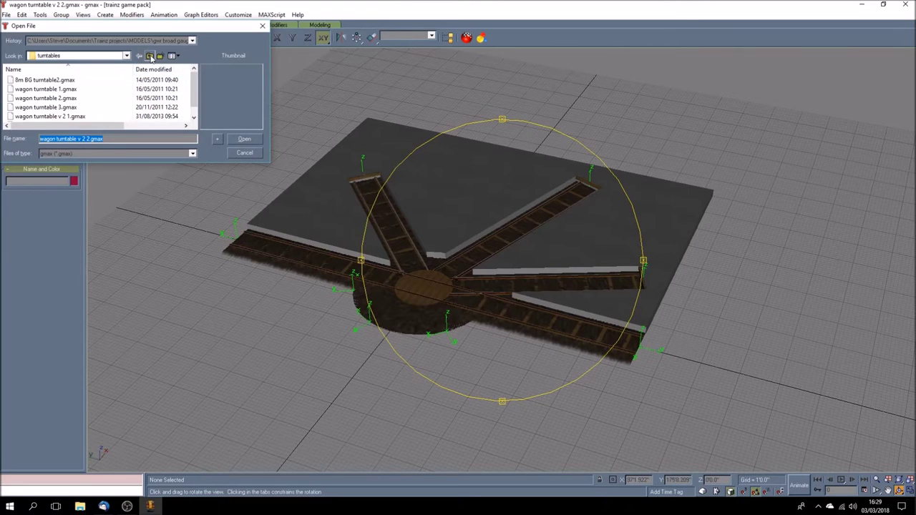
left_click(150, 56)
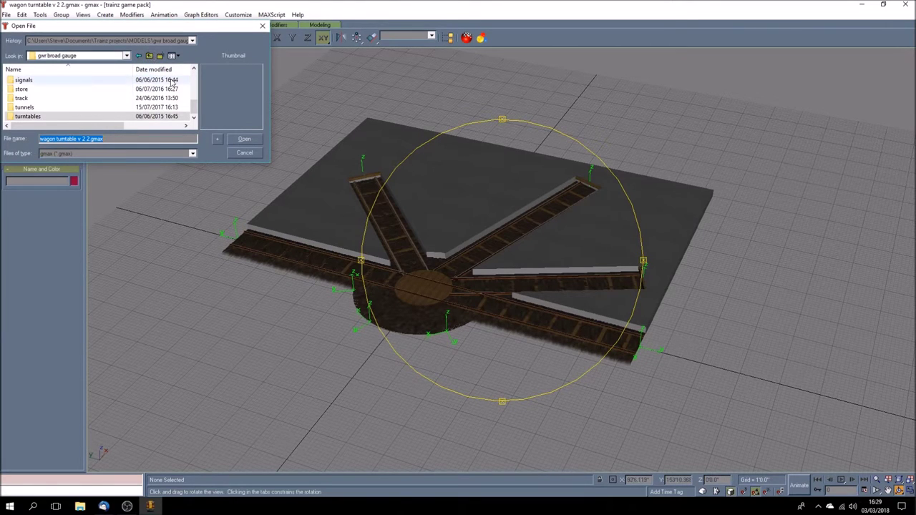
left_click(150, 56)
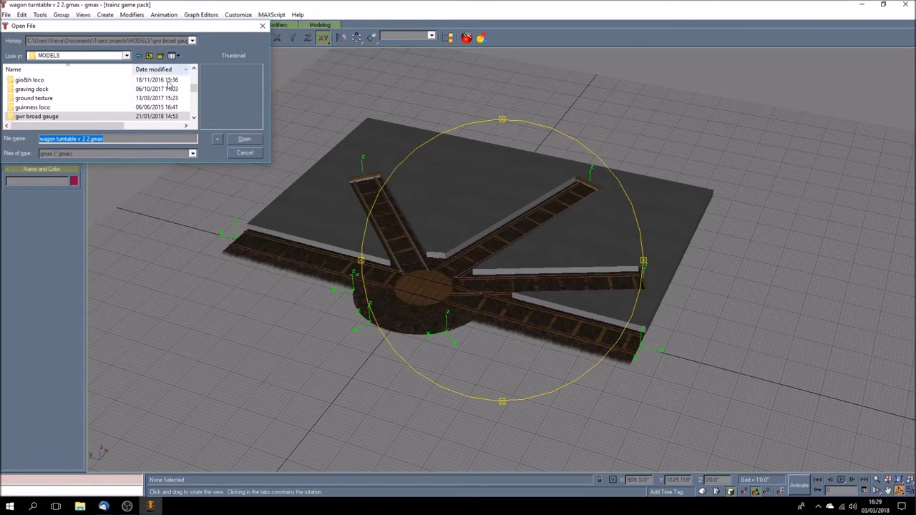
left_click_drag(196, 88, 196, 75)
double_click(38, 90)
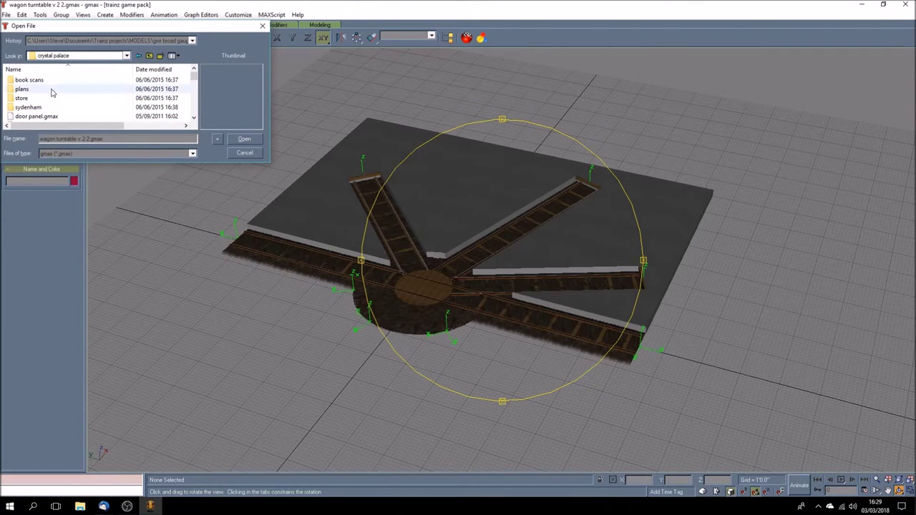
left_click_drag(196, 77, 195, 95)
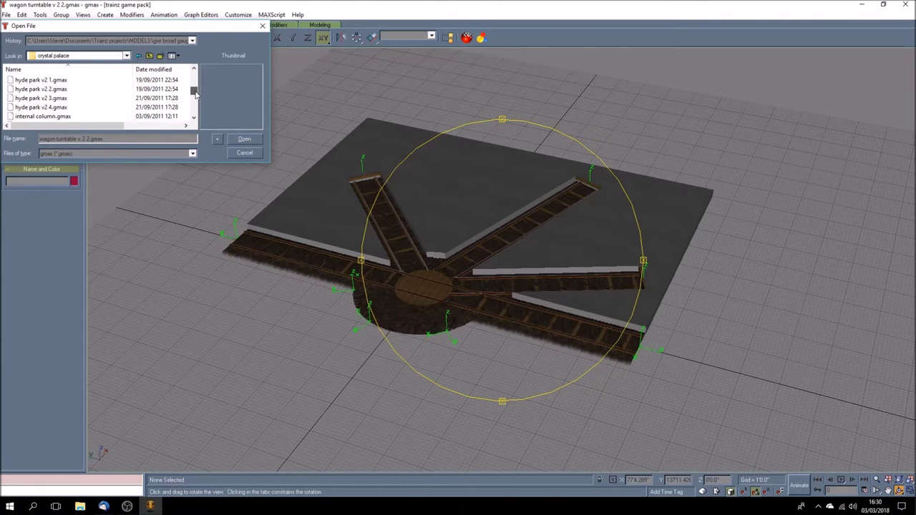
left_click(92, 107)
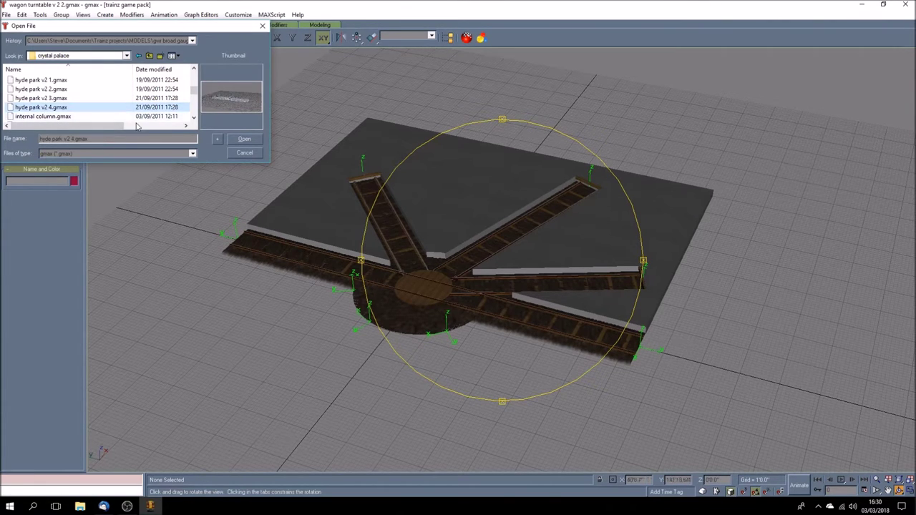
left_click(245, 140)
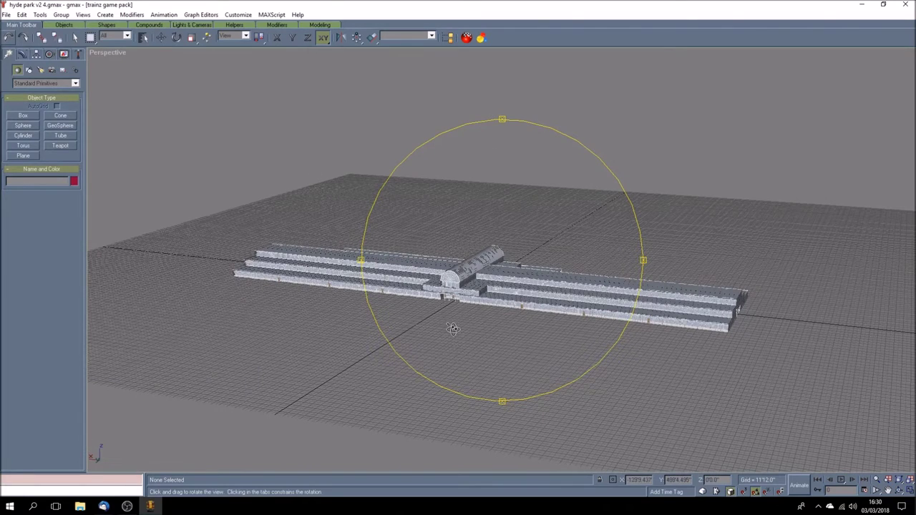
left_click_drag(455, 330, 509, 325)
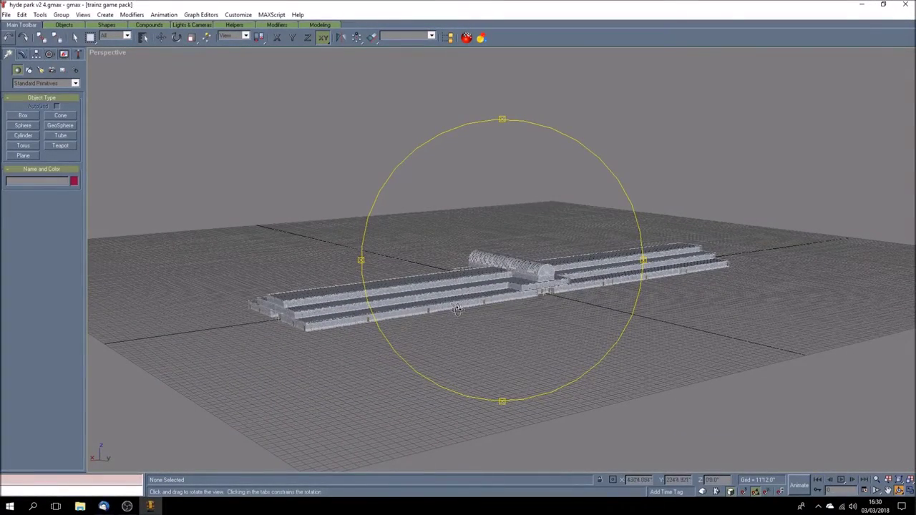
left_click_drag(468, 336, 464, 336)
scroll(464, 337, "up", 3)
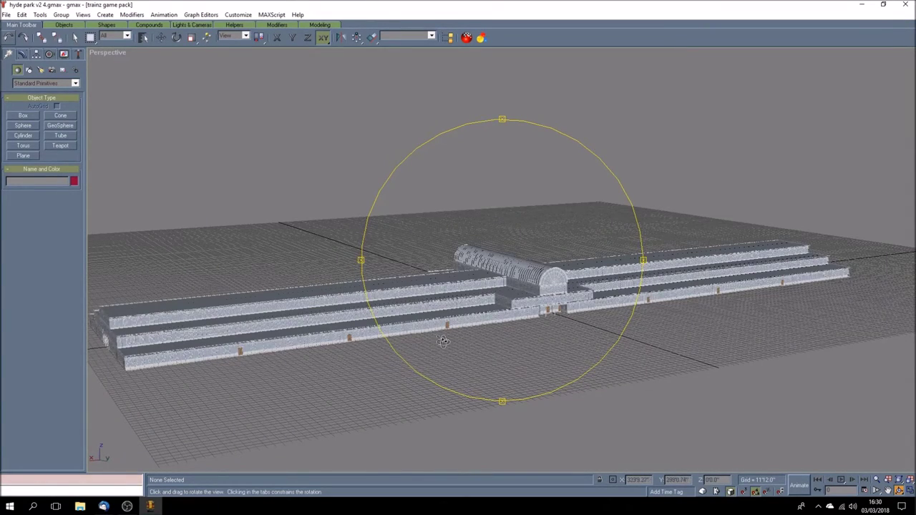
left_click_drag(434, 343, 443, 342)
scroll(442, 340, "up", 5)
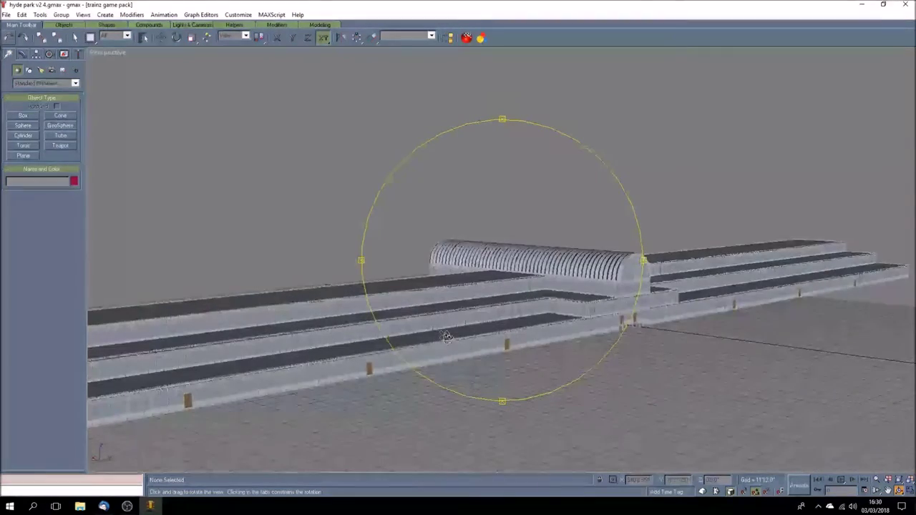
scroll(445, 337, "up", 2)
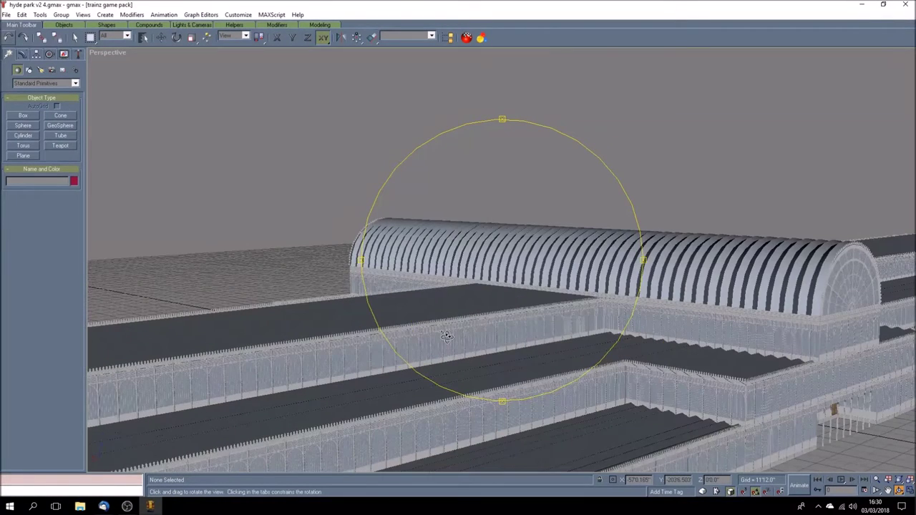
scroll(445, 338, "up", 2)
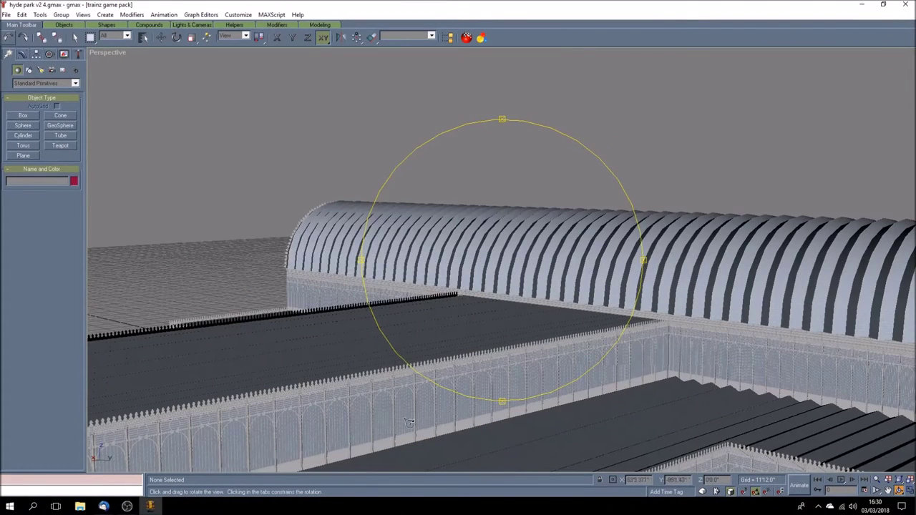
scroll(507, 391, "down", 5)
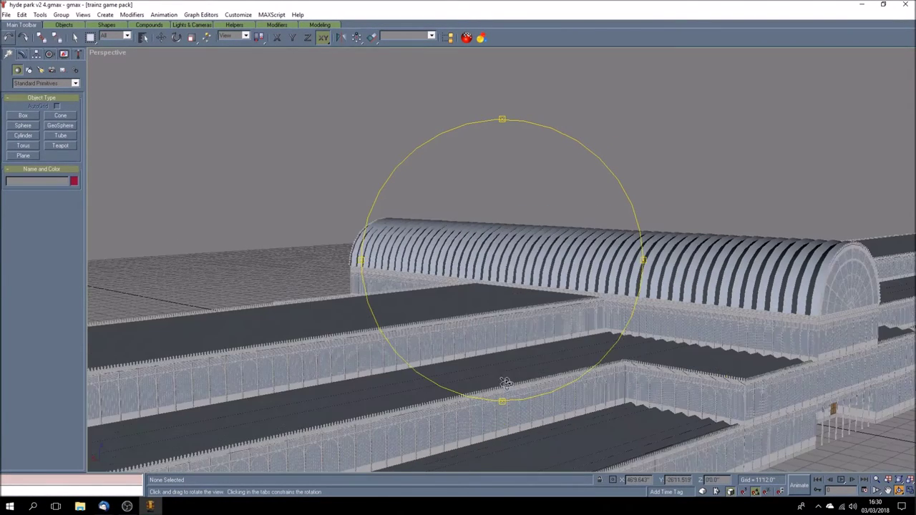
left_click_drag(540, 349, 504, 360)
scroll(480, 349, "up", 6)
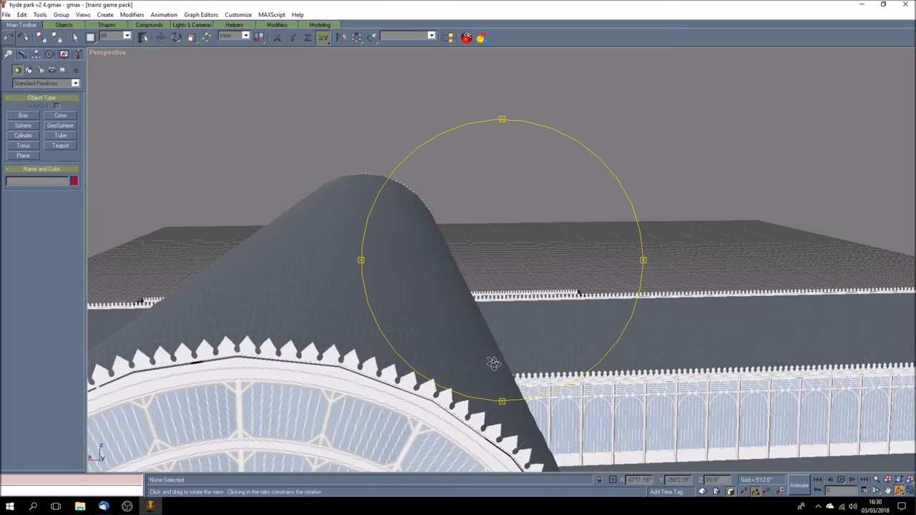
left_click_drag(482, 365, 497, 340)
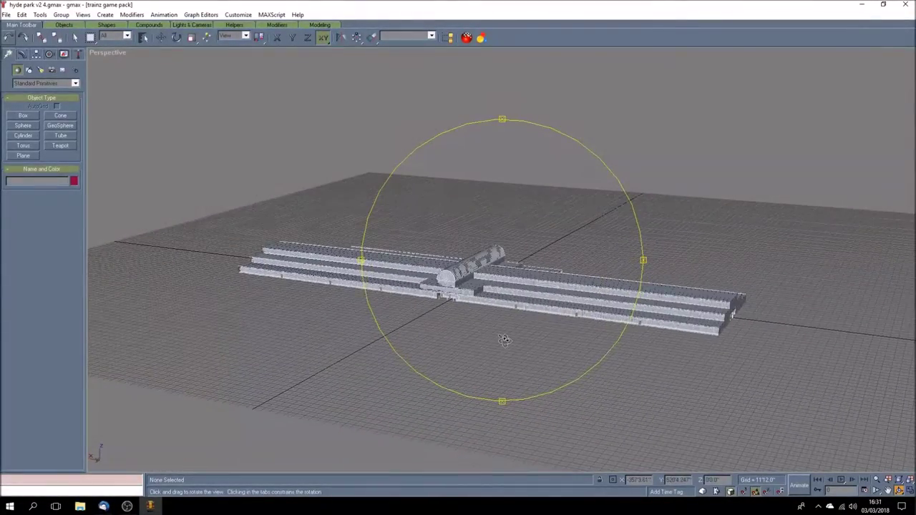
scroll(505, 340, "up", 2)
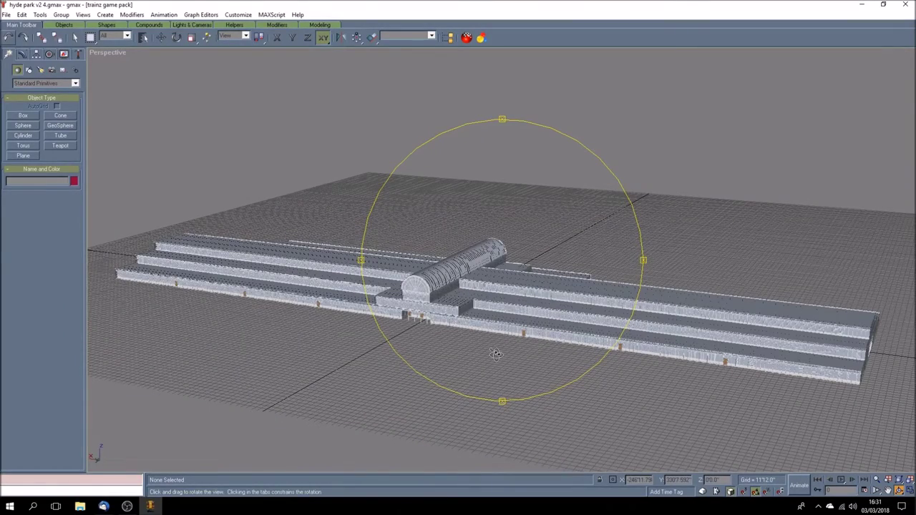
left_click_drag(496, 351, 495, 358)
scroll(492, 355, "up", 5)
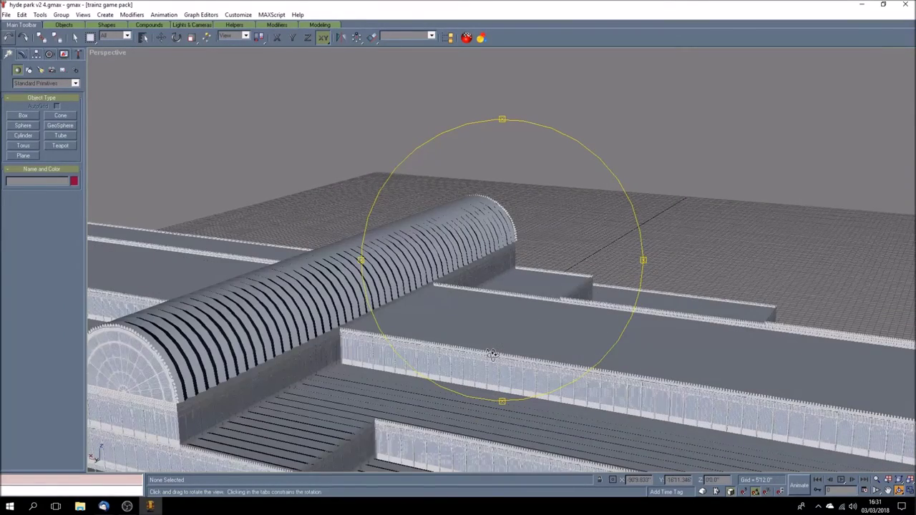
scroll(493, 356, "down", 5)
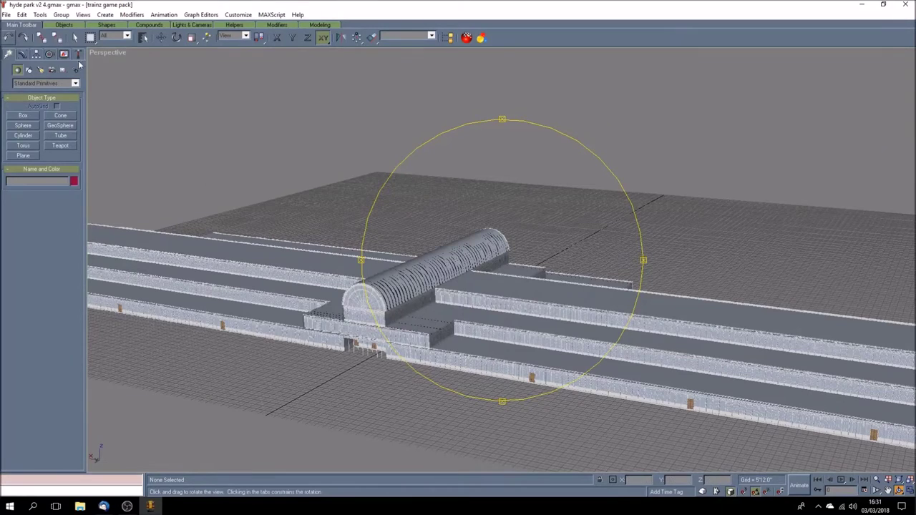
- Use Polygon Counter to read the 1790-polygon total, then show the Material Navigator
left_click(79, 55)
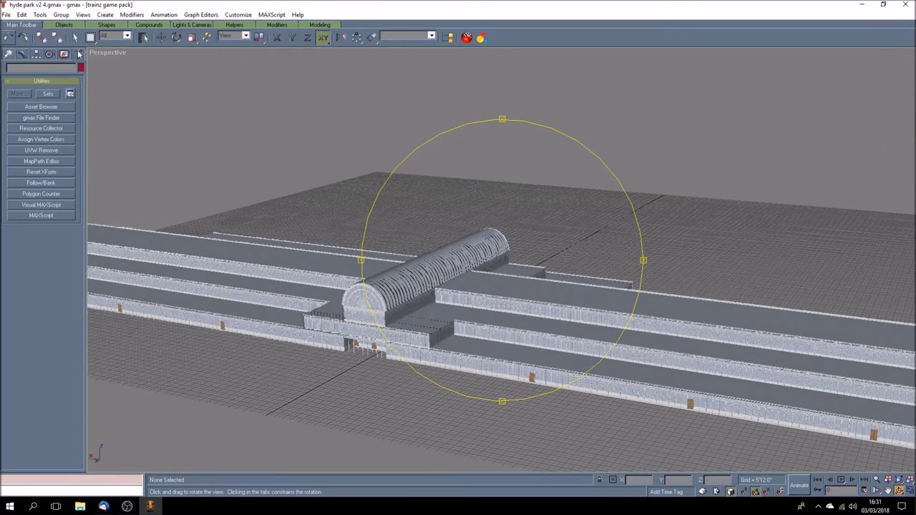
left_click(41, 194)
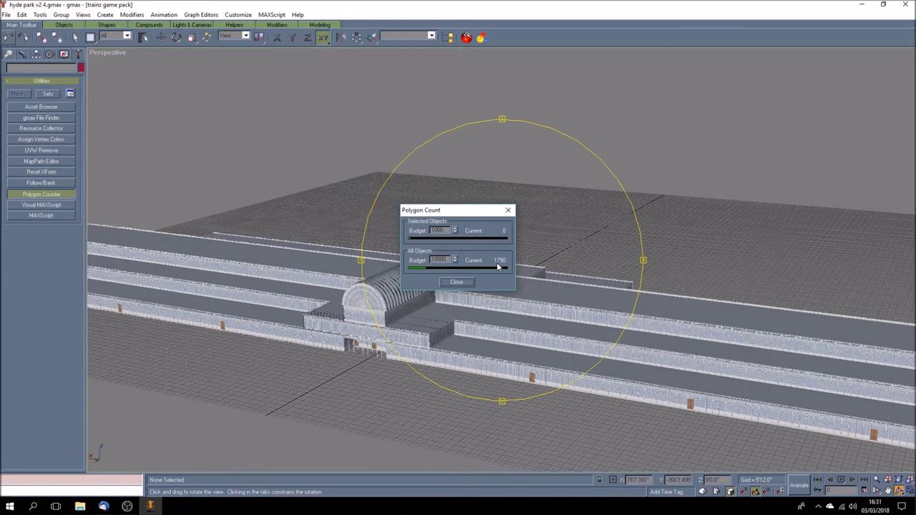
left_click(508, 211)
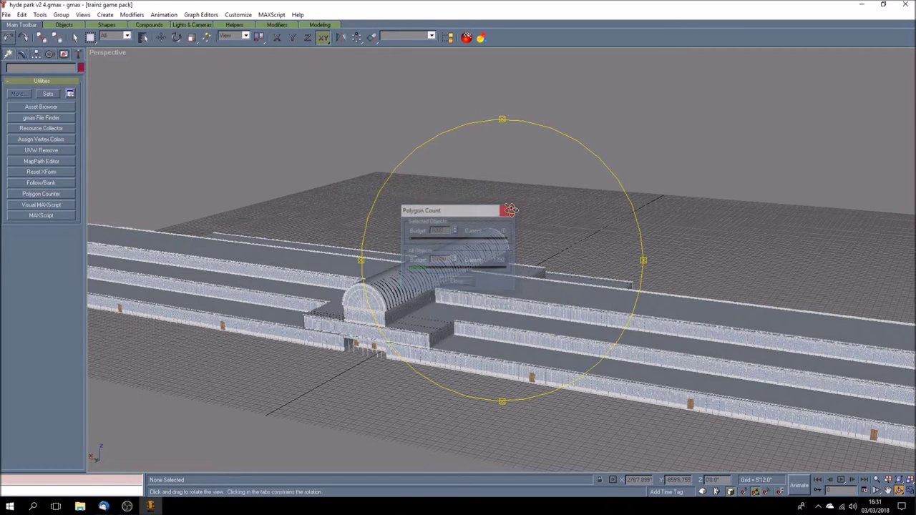
left_click(481, 37)
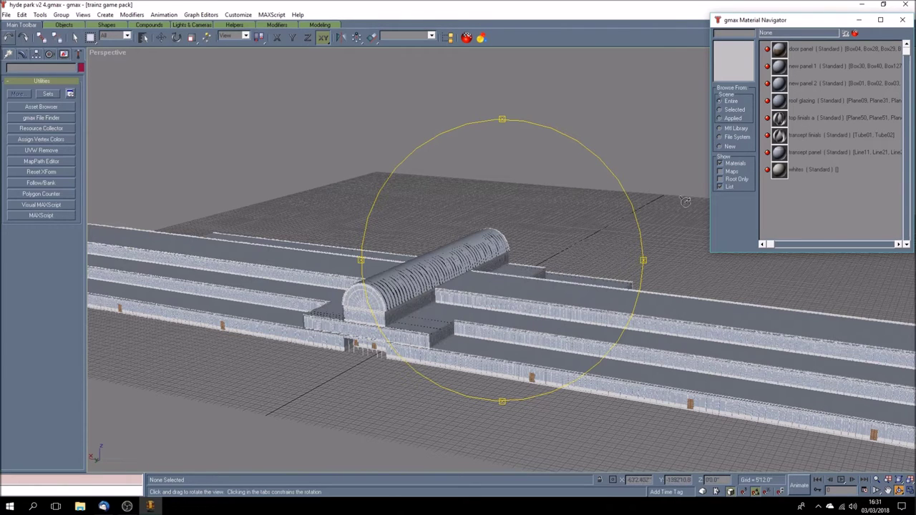
left_click(888, 491)
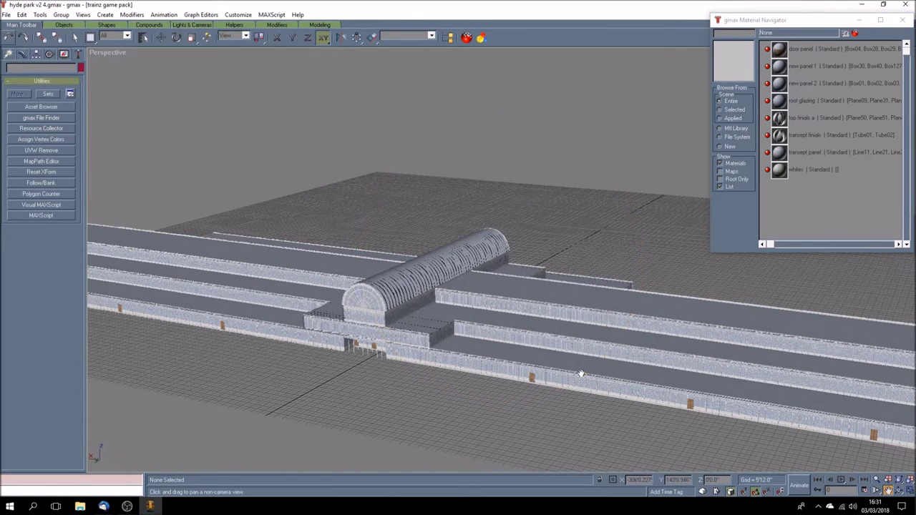
scroll(523, 315, "up", 6)
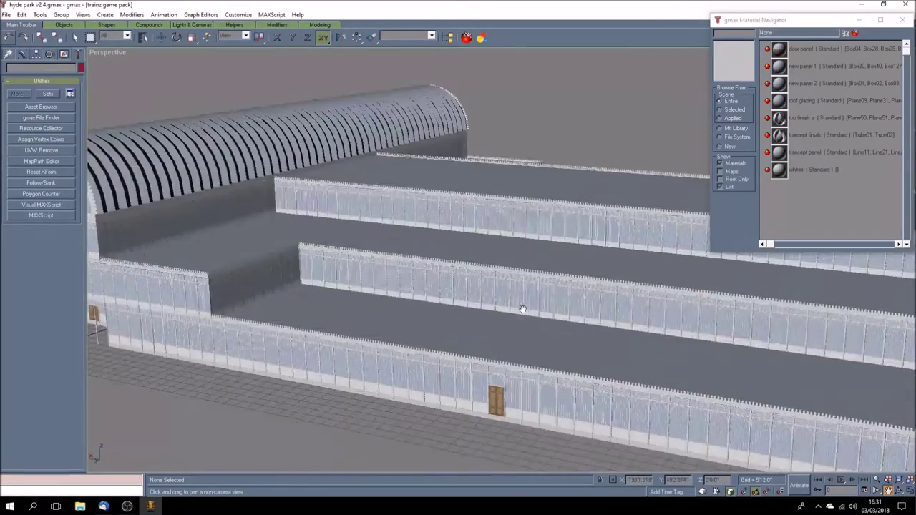
scroll(523, 309, "up", 6)
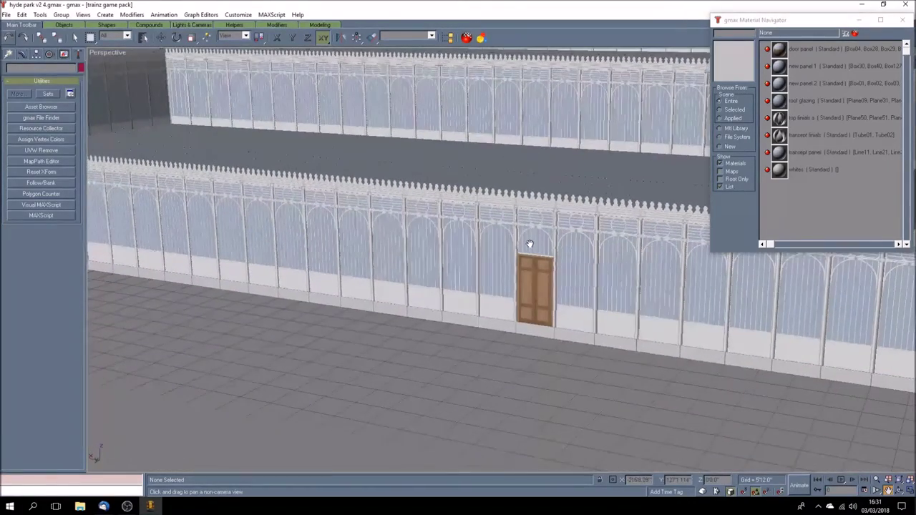
scroll(598, 334, "up", 10)
scroll(599, 334, "down", 10)
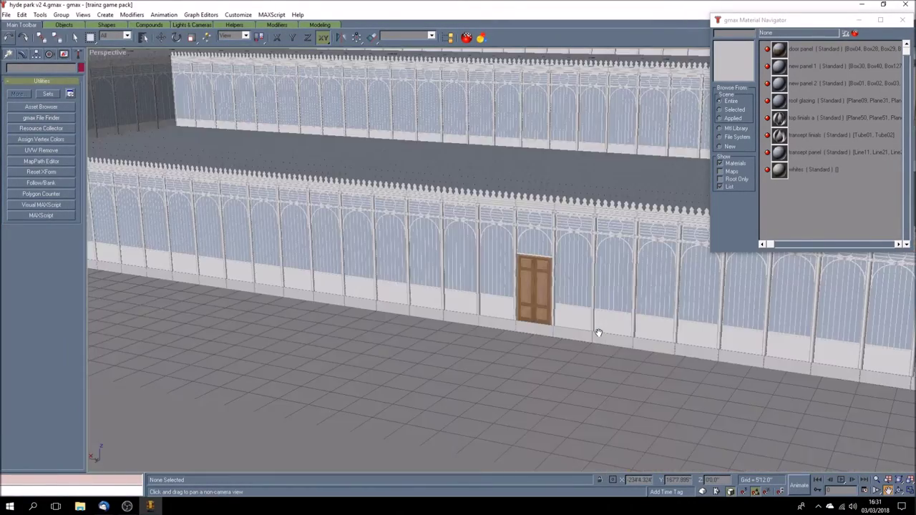
left_click_drag(440, 272, 661, 317)
left_click_drag(363, 305, 486, 314)
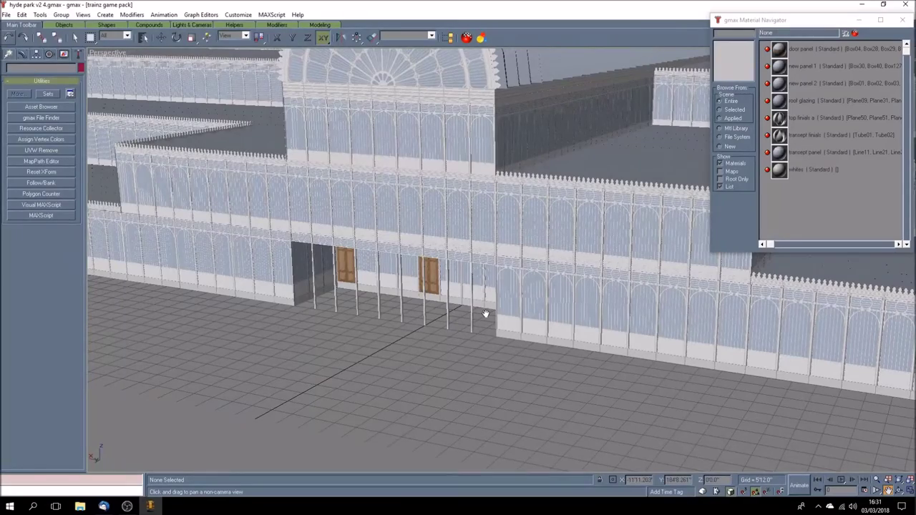
left_click_drag(282, 292, 423, 311)
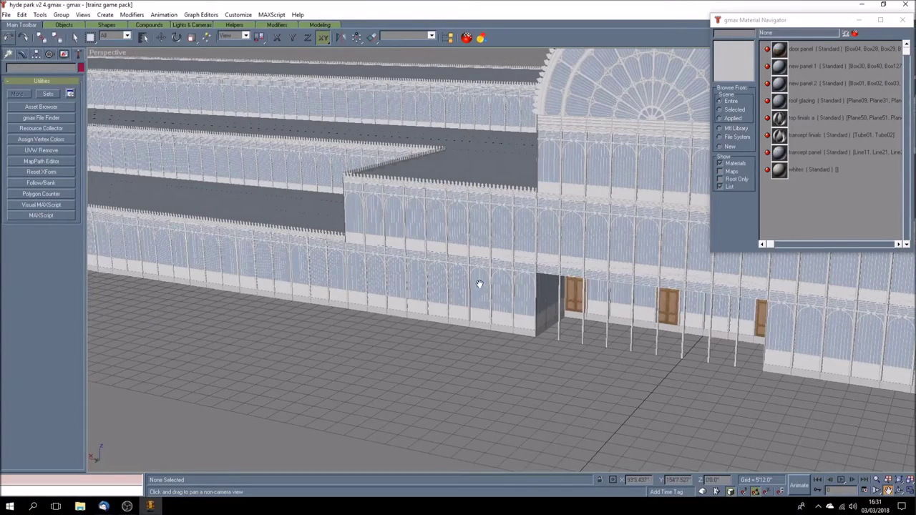
scroll(479, 284, "up", 3)
scroll(479, 313, "up", 5)
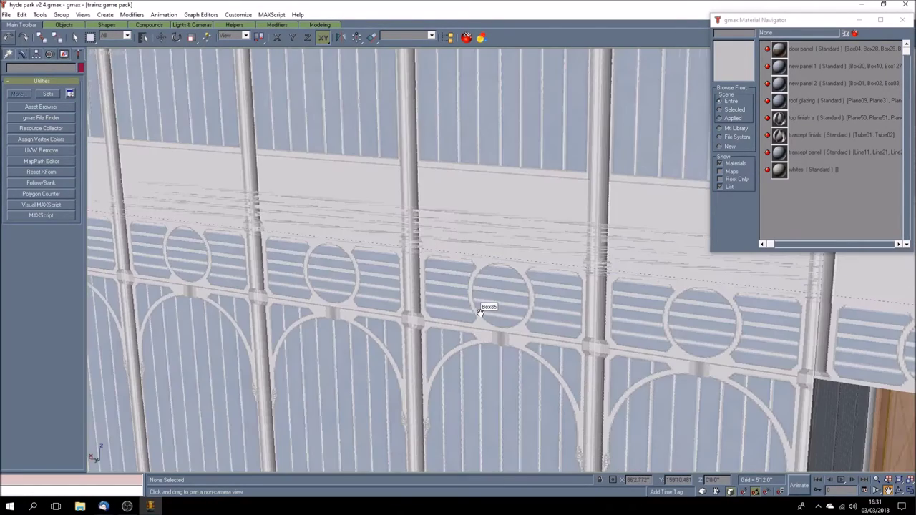
scroll(480, 313, "down", 8)
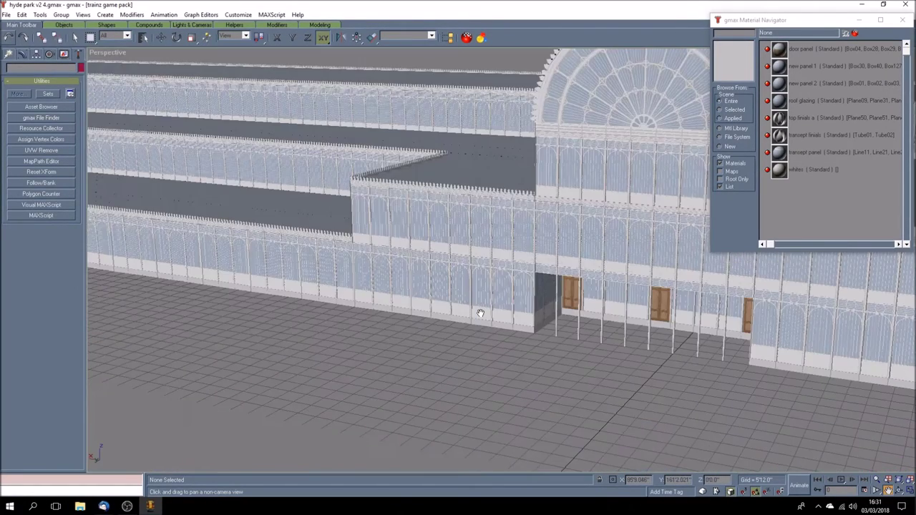
left_click_drag(297, 246, 392, 336)
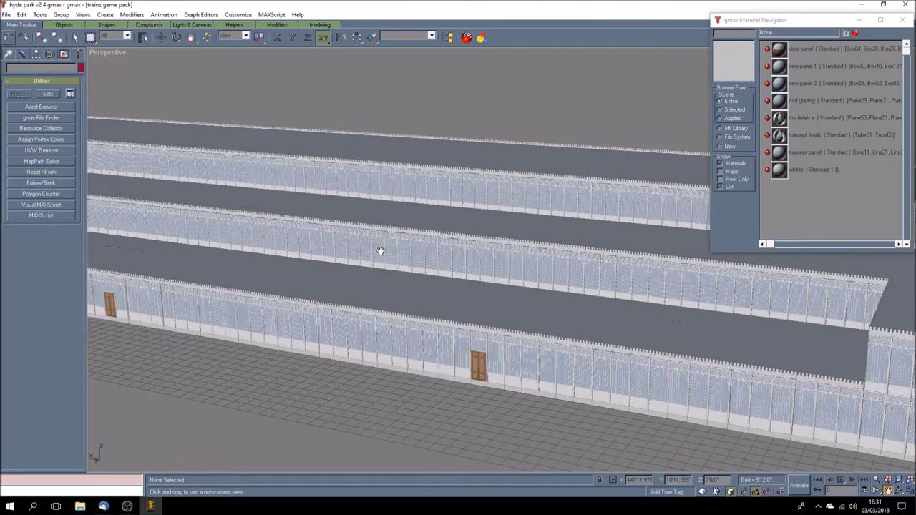
scroll(381, 251, "up", 5)
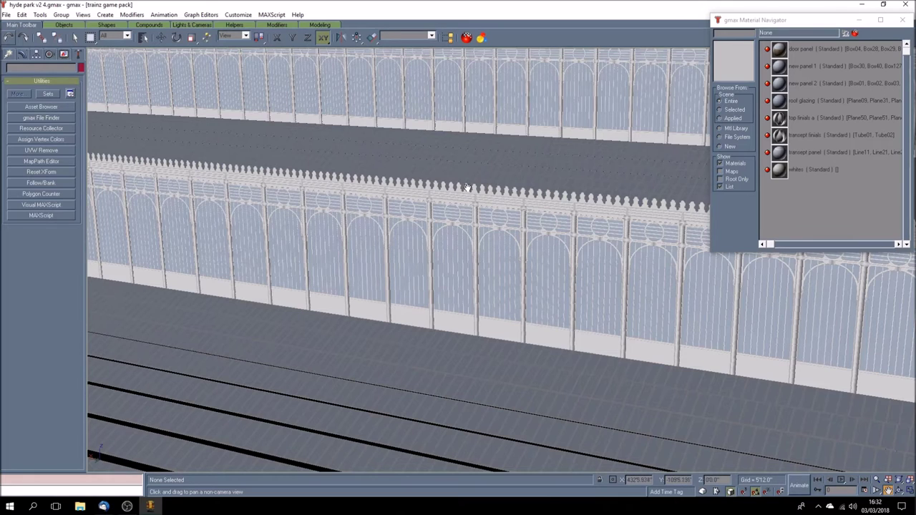
scroll(467, 188, "down", 4)
scroll(466, 191, "down", 3)
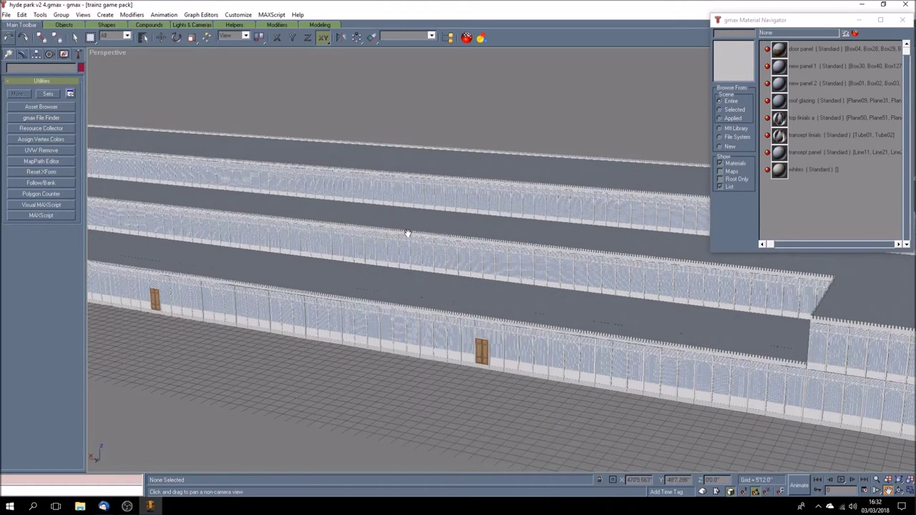
scroll(460, 236, "up", 5)
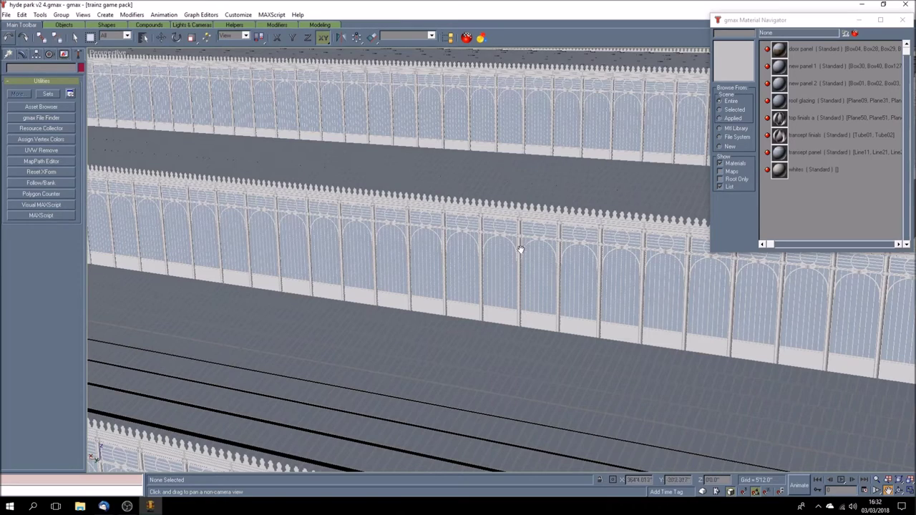
scroll(465, 263, "down", 10)
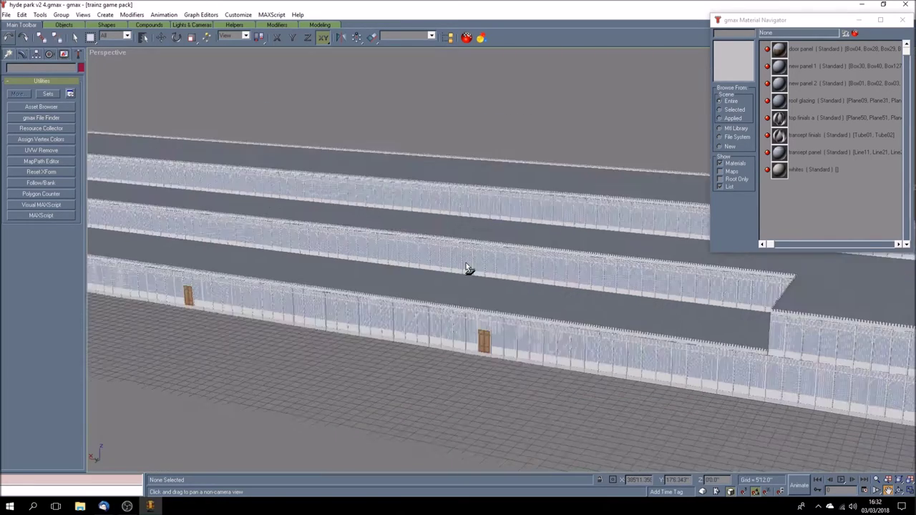
scroll(465, 262, "down", 3)
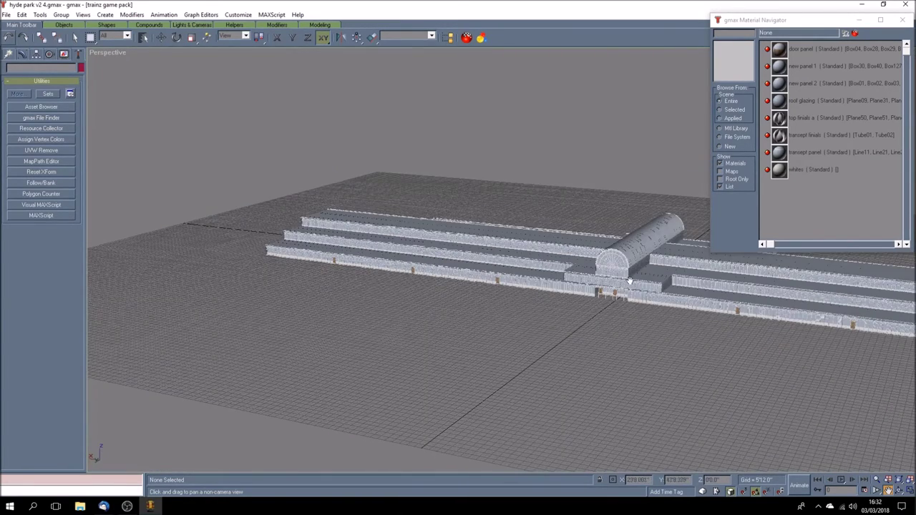
middle_click_drag(465, 263, 507, 272, "alt")
scroll(484, 273, "down", 3)
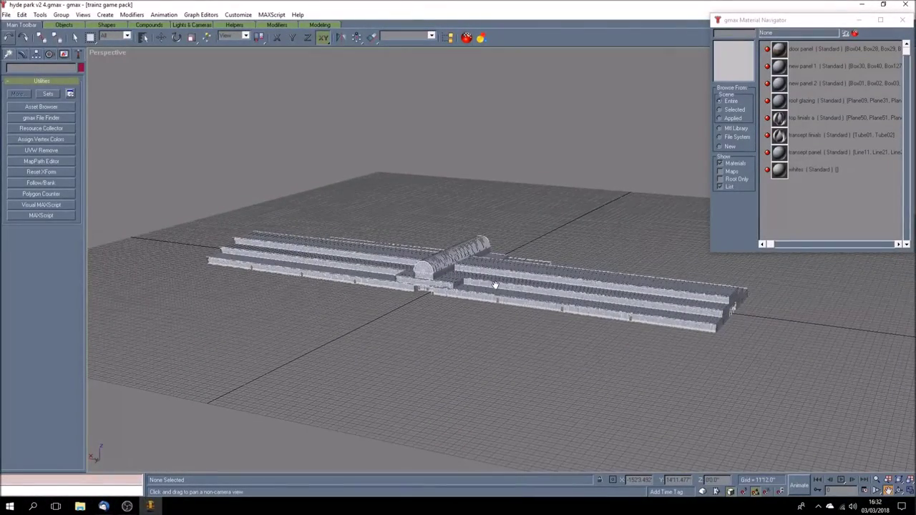
scroll(494, 285, "up", 3)
middle_click_drag(495, 289, 513, 280)
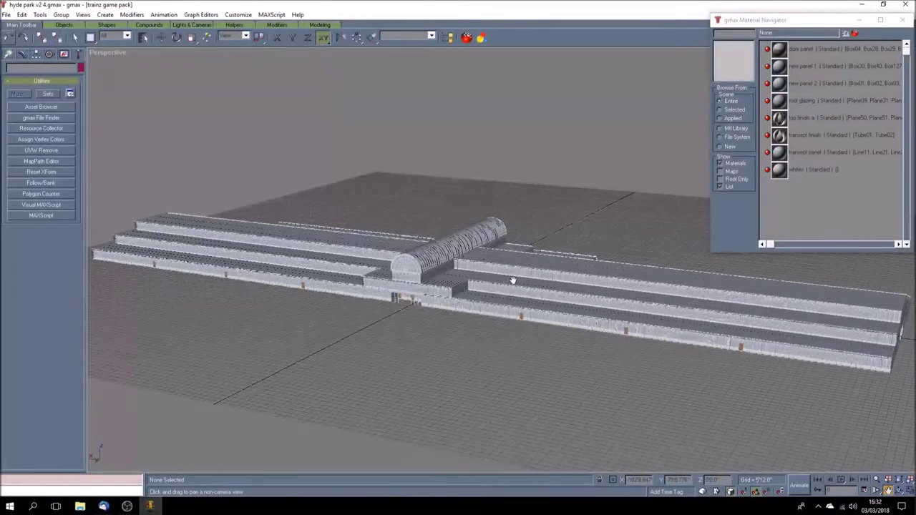